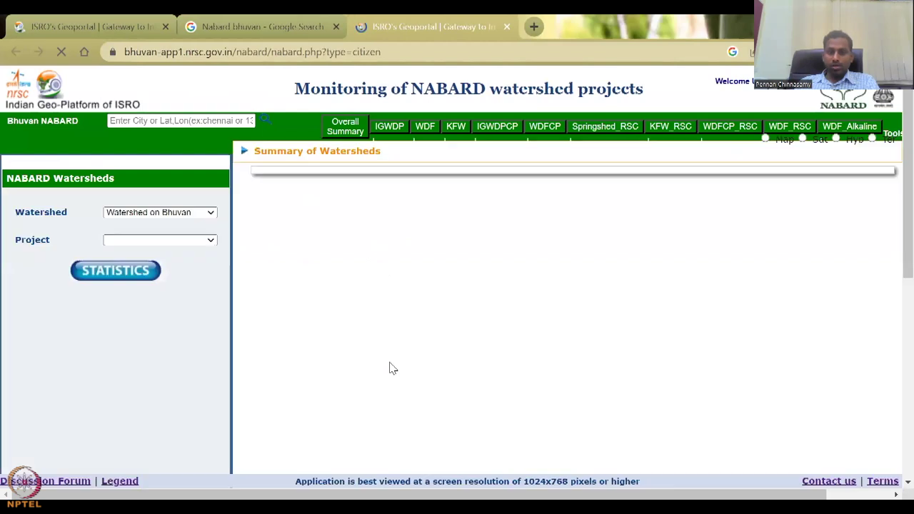
Close the Google search results tab and the leftover first portal tab
{"action": "left_click", "coordinate": [332, 31]}
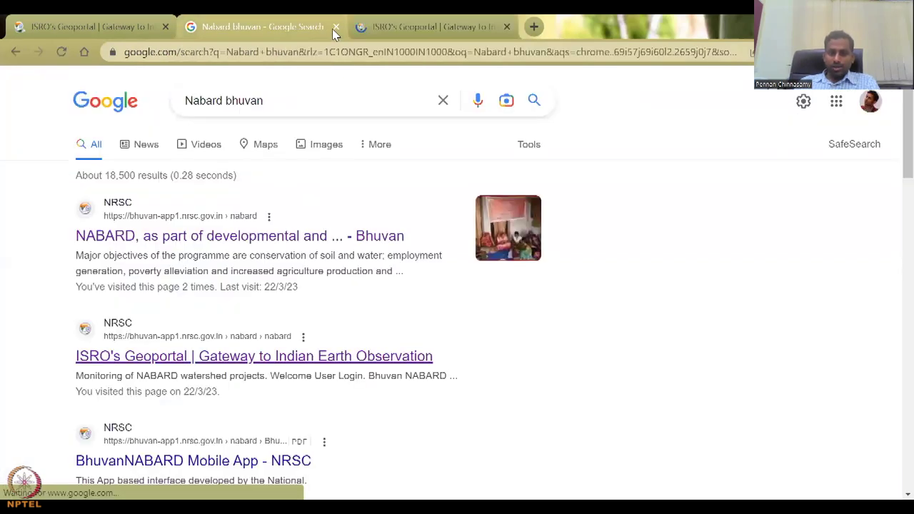
{"action": "left_click", "coordinate": [335, 27]}
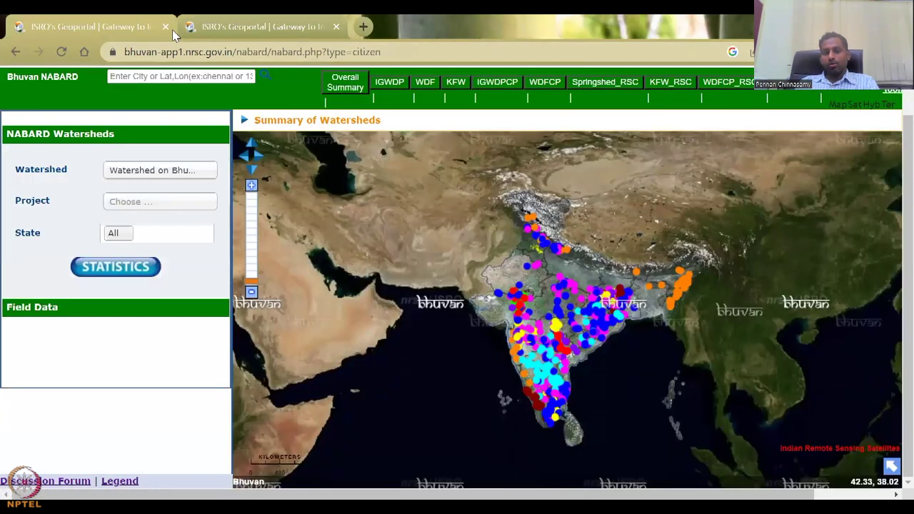
{"action": "left_click", "coordinate": [165, 27]}
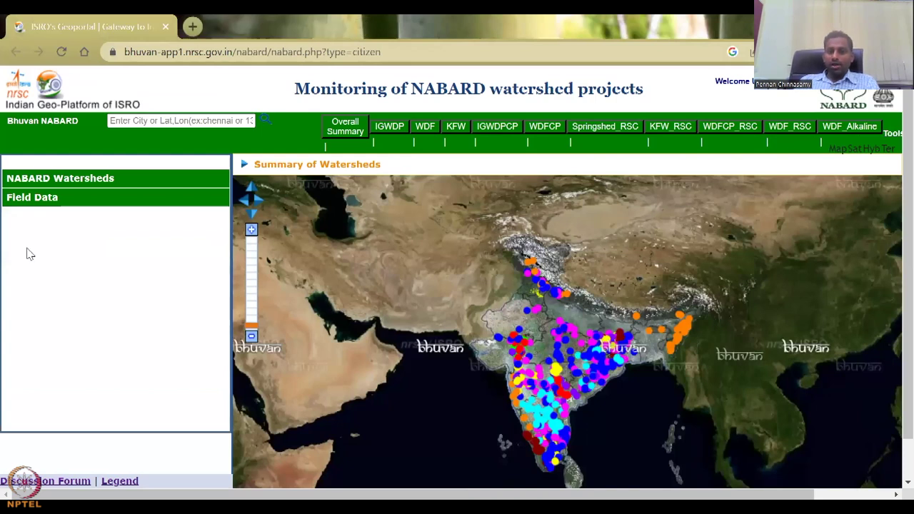
Show the project-type legend at the map's right edge and expand the NABARD Watersheds filters
{"action": "left_click", "coordinate": [193, 120]}
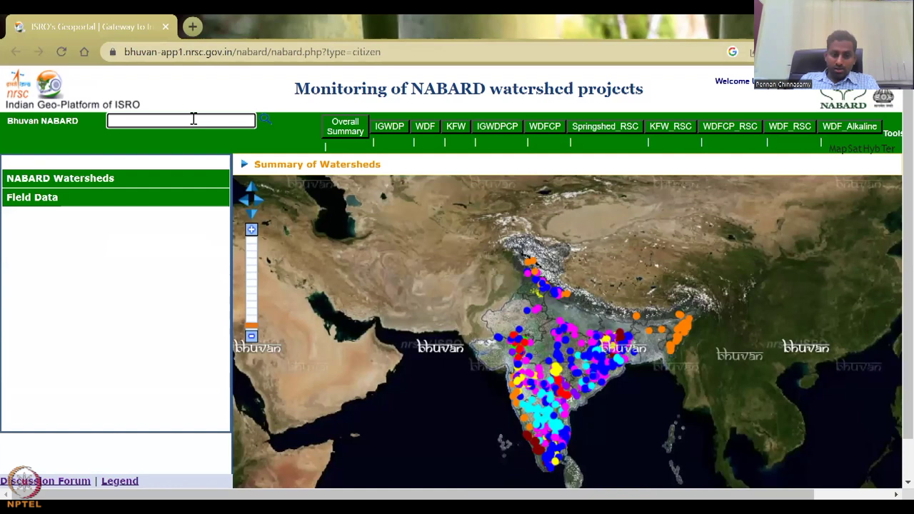
{"action": "left_click", "coordinate": [115, 481]}
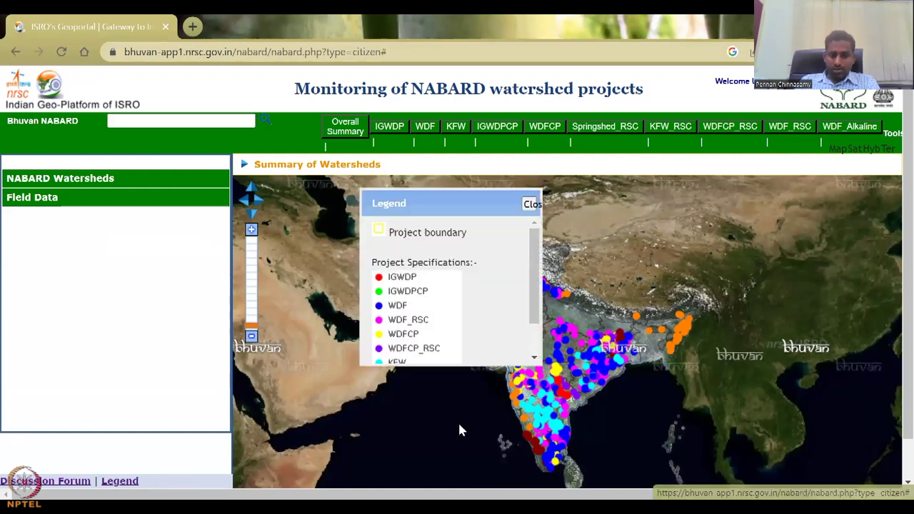
{"action": "left_click_drag", "start_coordinate": [444, 205], "coordinate": [798, 212]}
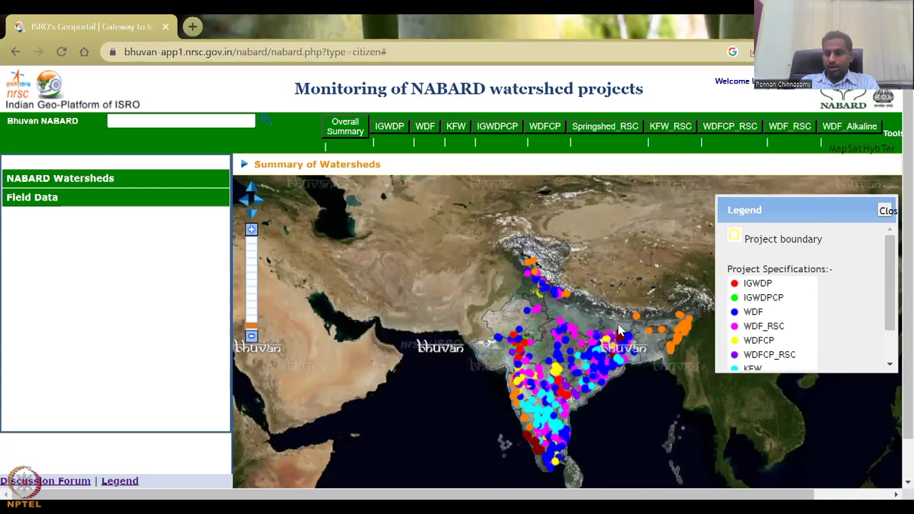
{"action": "left_click_drag", "start_coordinate": [892, 304], "coordinate": [889, 371]}
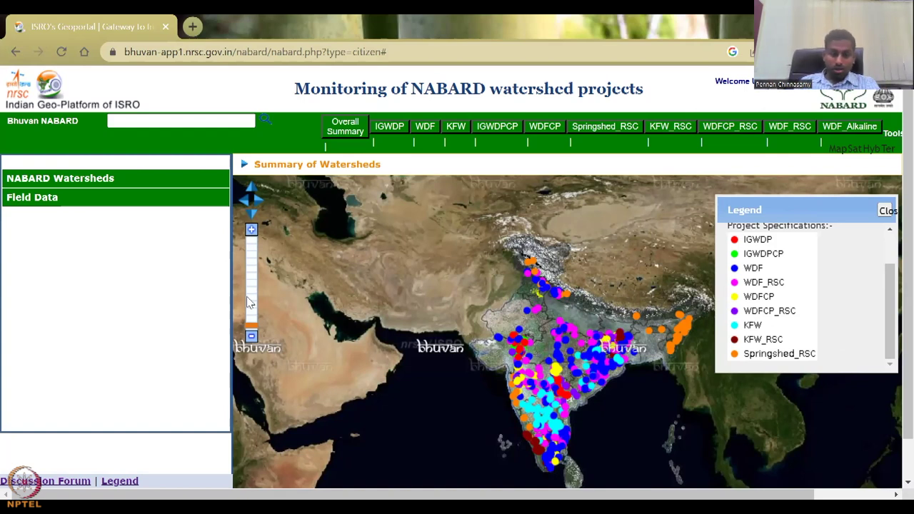
{"action": "left_click", "coordinate": [91, 179]}
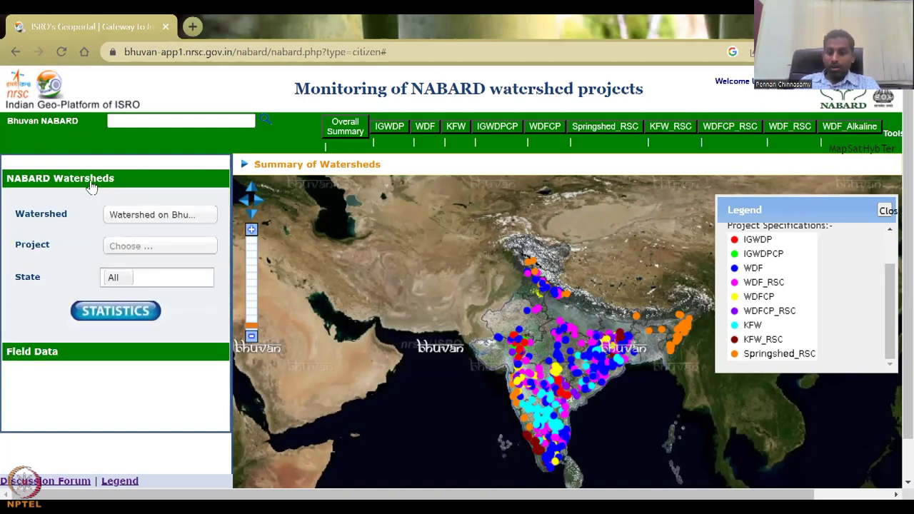
Browse the Bhuvan Discussion Forum boards and highlight its current date, then return to the map tab
{"action": "left_click", "coordinate": [69, 488]}
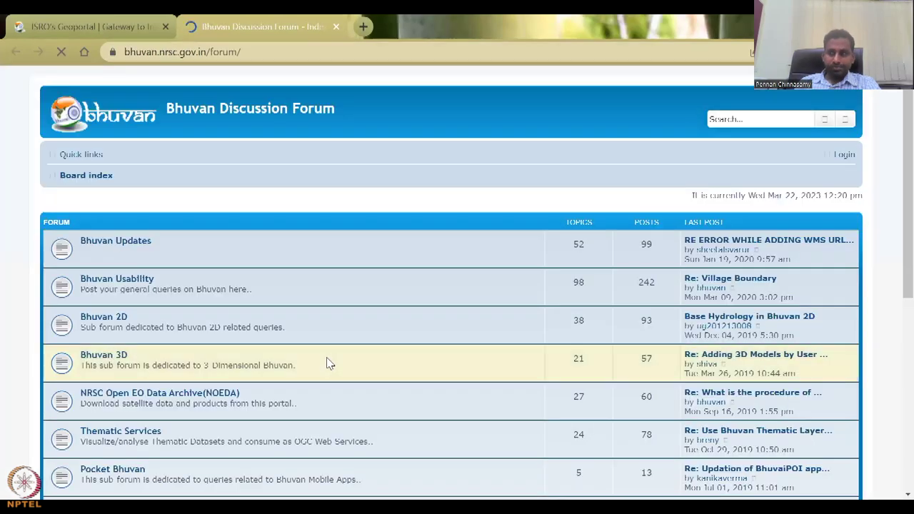
{"action": "scroll", "coordinate": [459, 272], "scroll_direction": "down", "scroll_amount": 4}
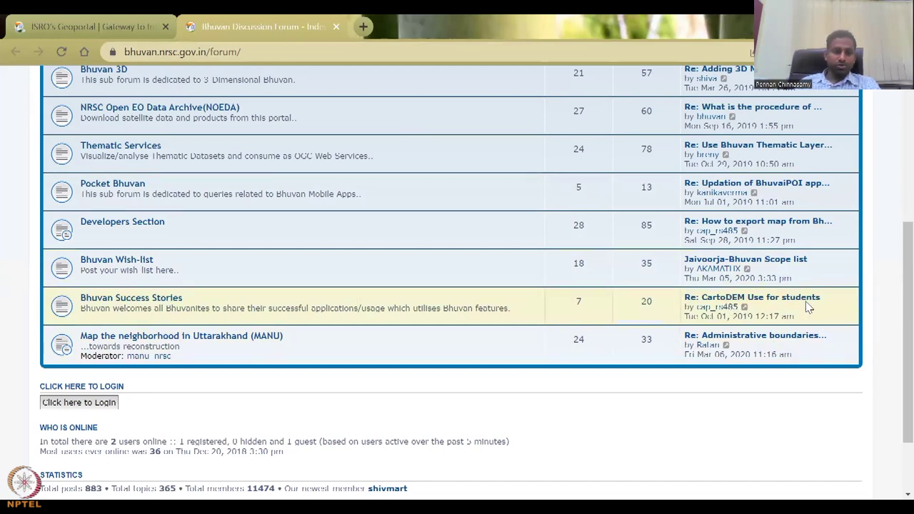
{"action": "scroll", "coordinate": [671, 433], "scroll_direction": "up", "scroll_amount": 4}
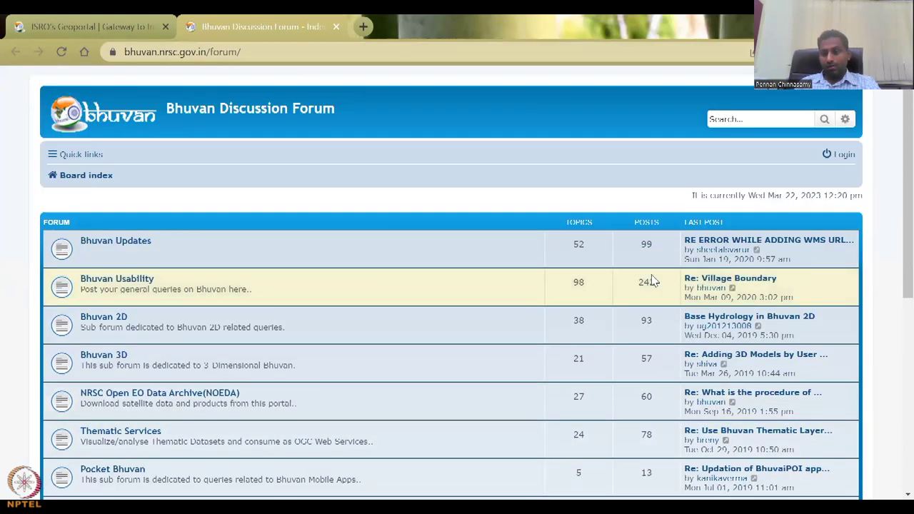
{"action": "left_click_drag", "start_coordinate": [722, 195], "coordinate": [791, 194]}
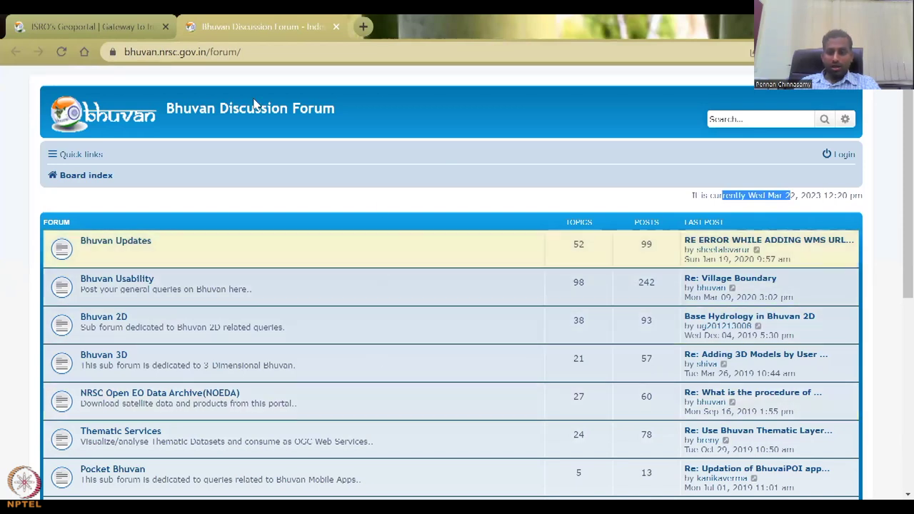
{"action": "left_click", "coordinate": [77, 23]}
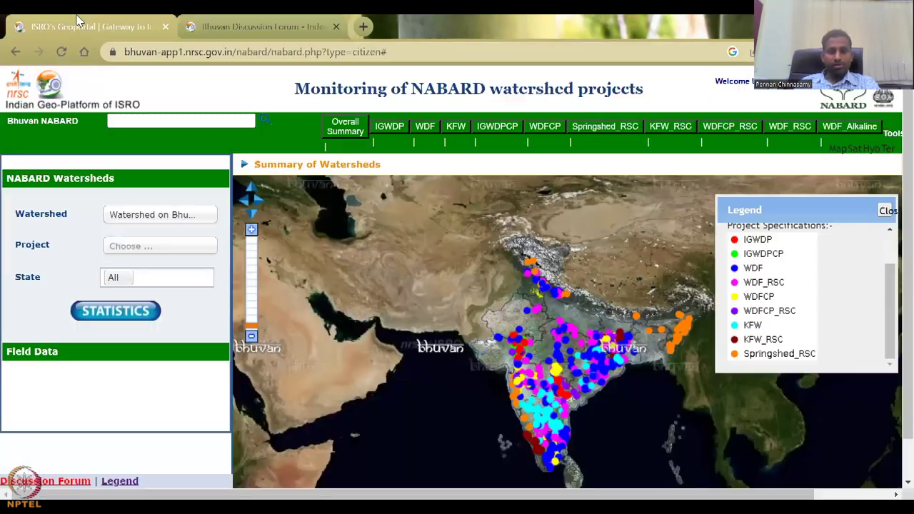
Search 'nabard' in a new tab to load the NABARD watershed home page and scroll through it
{"action": "left_click", "coordinate": [365, 26]}
{"action": "type", "text": "nabard"}
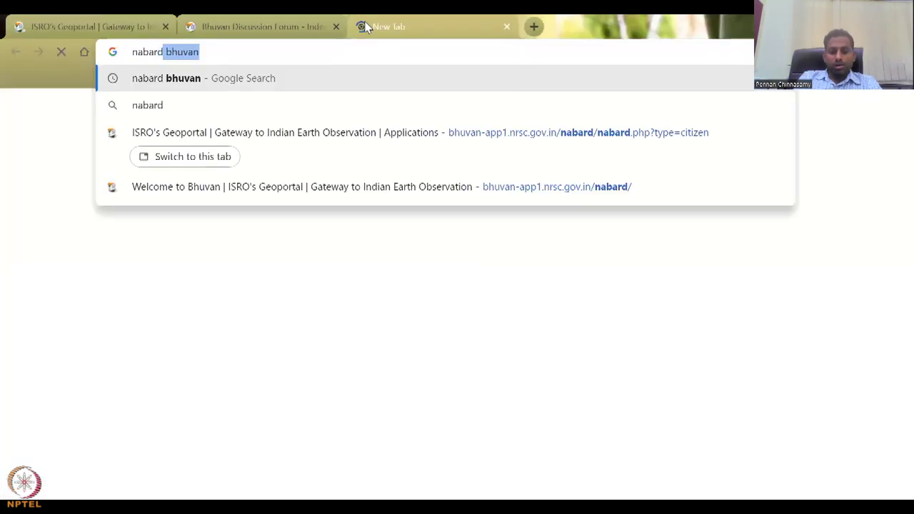
{"action": "key", "text": "Return"}
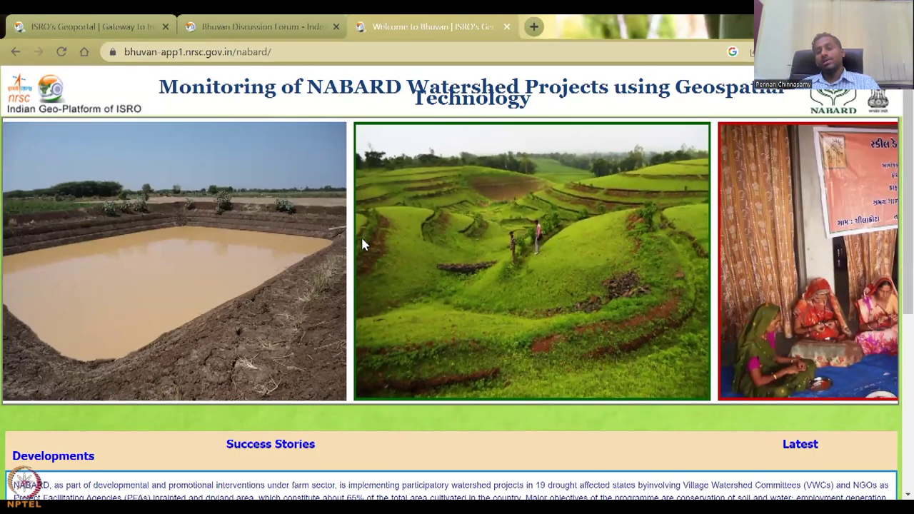
{"action": "scroll", "coordinate": [362, 244], "scroll_direction": "down", "scroll_amount": 3}
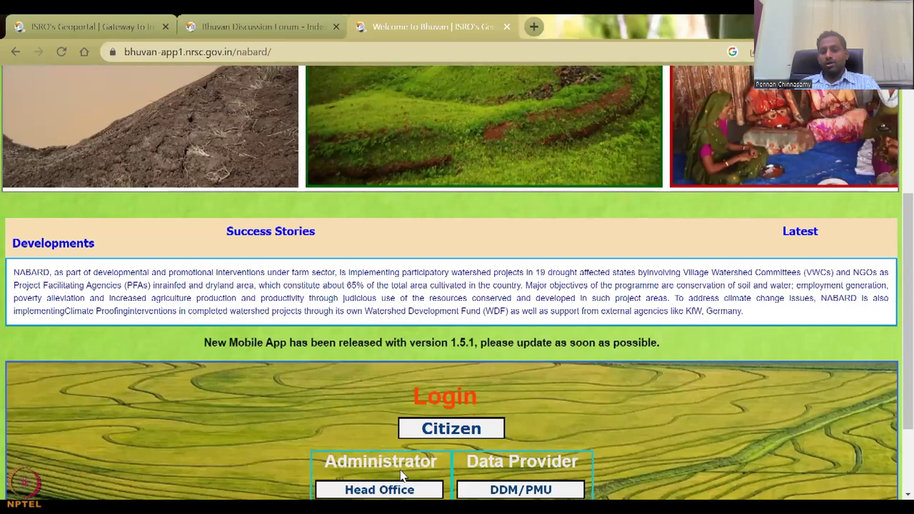
{"action": "scroll", "coordinate": [401, 475], "scroll_direction": "down", "scroll_amount": 2}
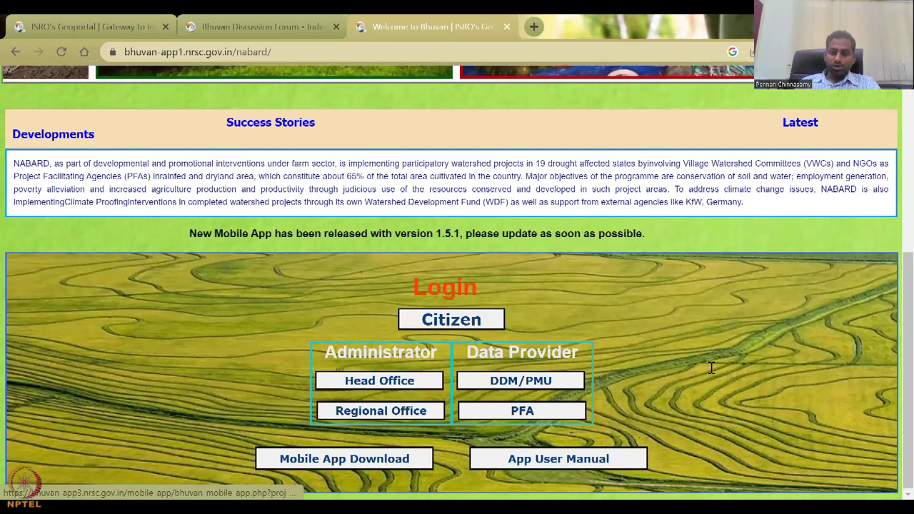
{"action": "scroll", "coordinate": [477, 325], "scroll_direction": "up", "scroll_amount": 5}
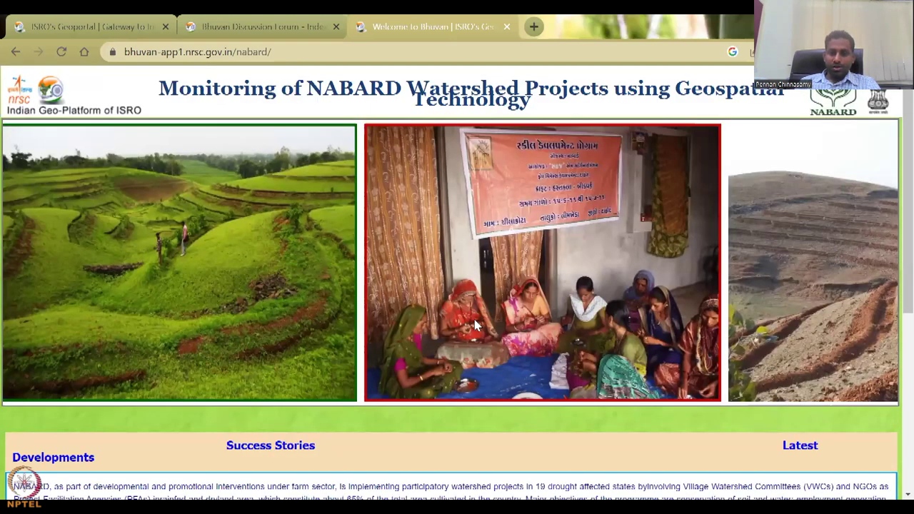
{"action": "scroll", "coordinate": [476, 325], "scroll_direction": "down", "scroll_amount": 5}
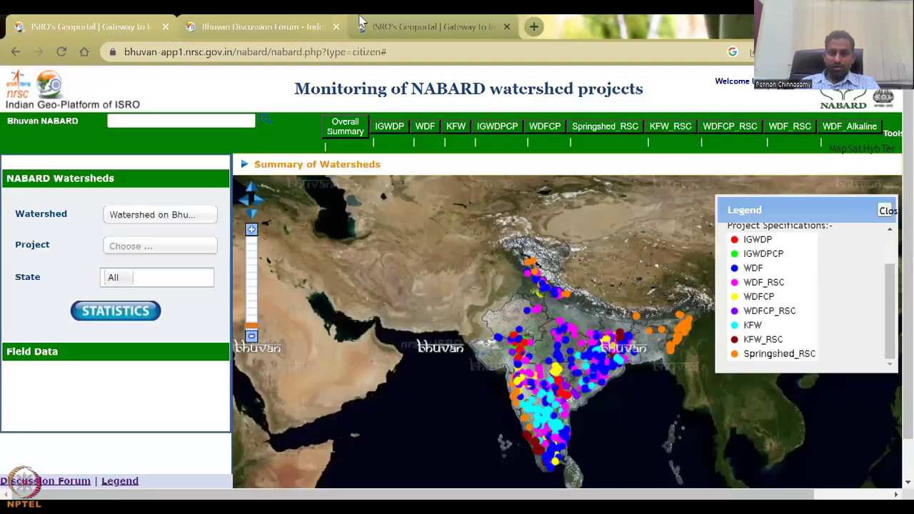
Close the duplicate NABARD map tab and the Discussion Forum tab, then start a fresh tab
{"action": "left_click", "coordinate": [407, 21]}
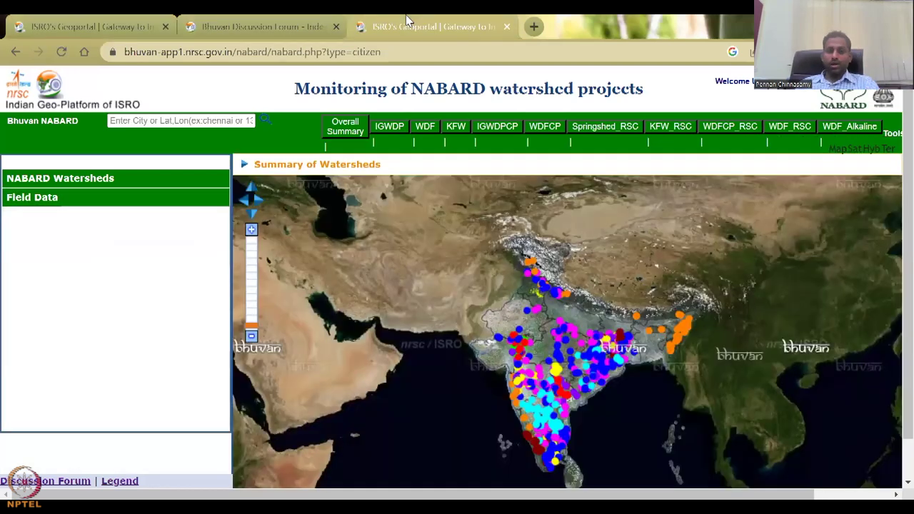
{"action": "left_click", "coordinate": [504, 27]}
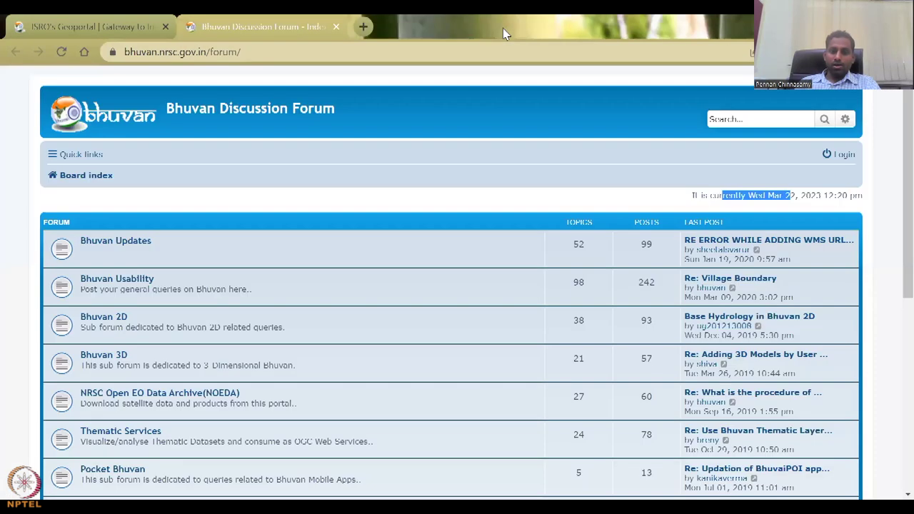
{"action": "left_click", "coordinate": [335, 26]}
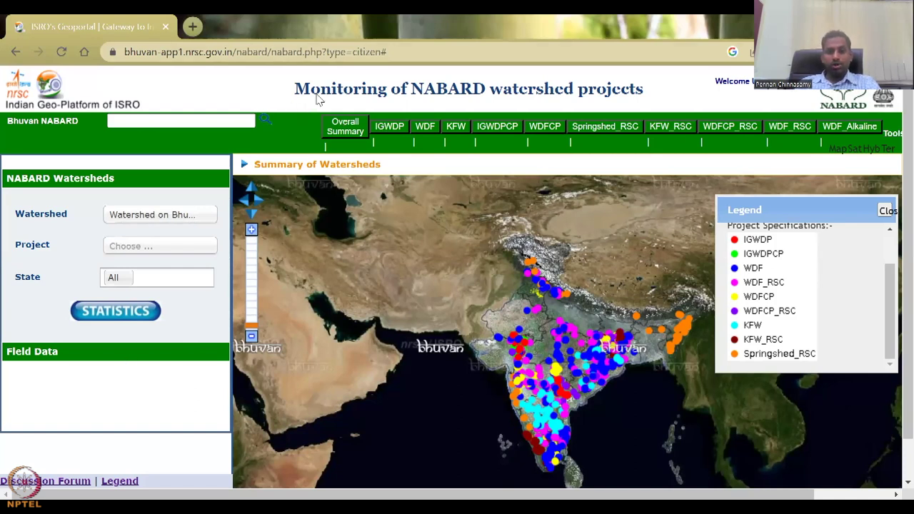
{"action": "left_click", "coordinate": [192, 27]}
Search Google for 'IGWDP' and highlight the programme's drylands and projects coverage
{"action": "type", "text": "irctc.co.in/nget/"}
{"action": "key", "text": "Return"}
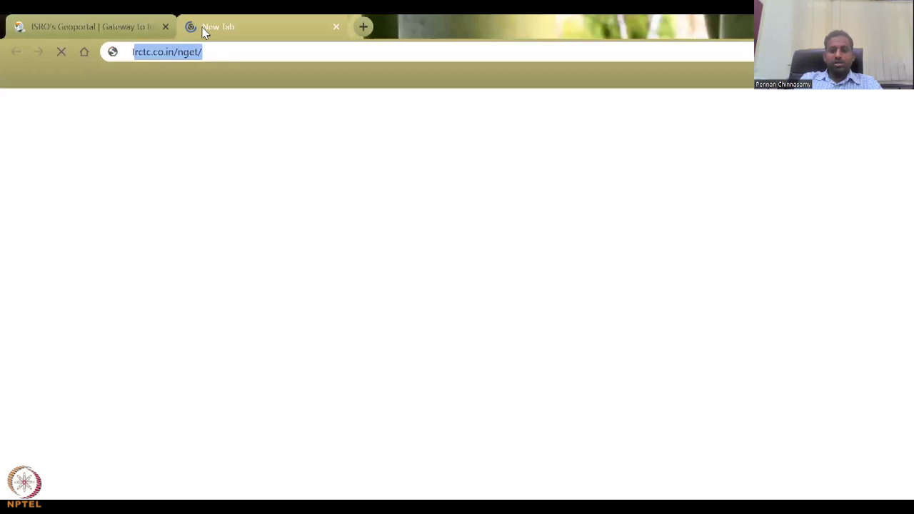
{"action": "type", "text": "IGWDP"}
{"action": "key", "text": "Return"}
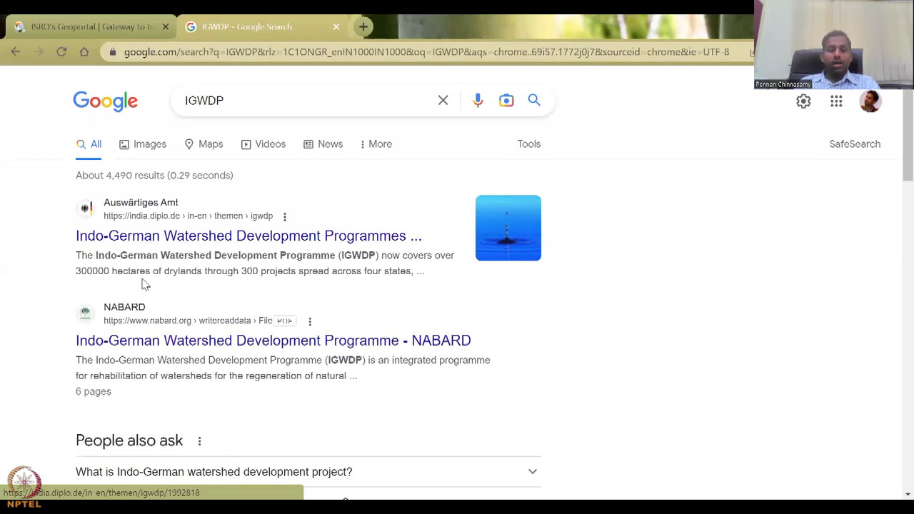
{"action": "left_click_drag", "start_coordinate": [76, 271], "coordinate": [431, 276]}
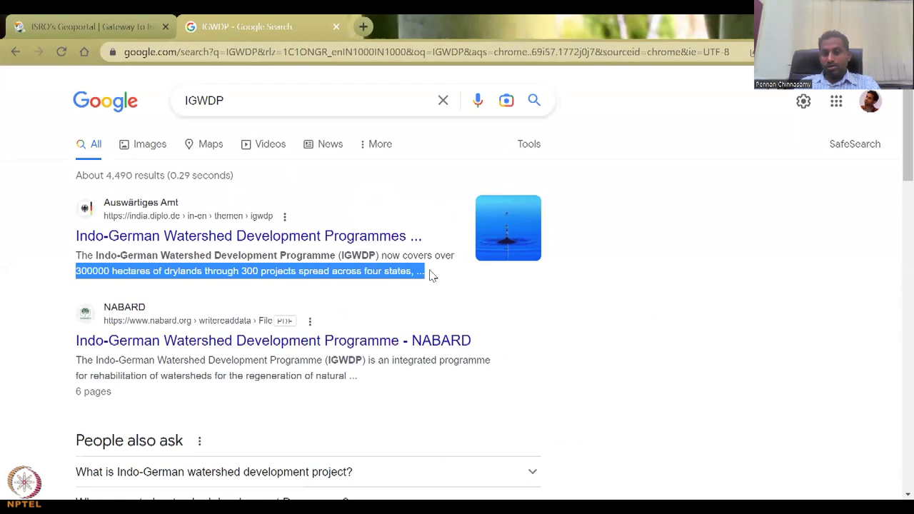
{"action": "left_click", "coordinate": [100, 27]}
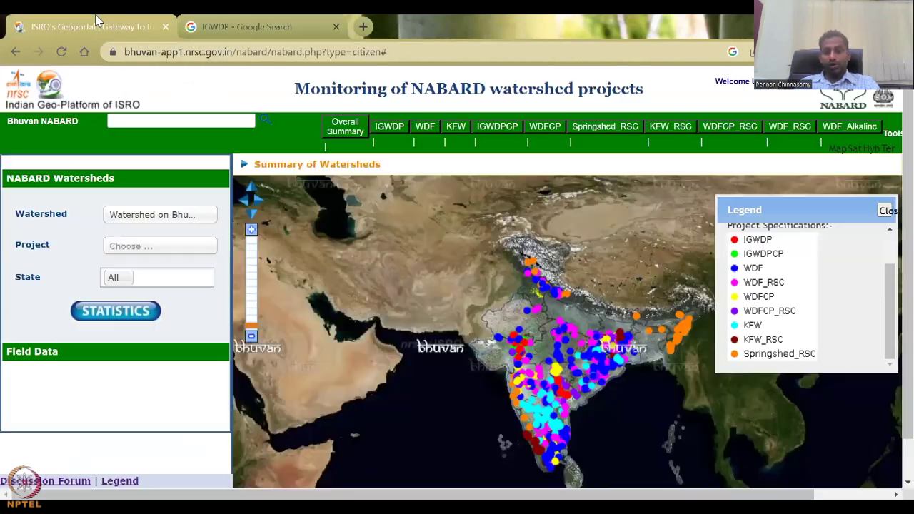
Keep Watershed on Bhuvan as the source and filter the Project to IGWDP
{"action": "left_click", "coordinate": [140, 219]}
{"action": "left_click", "coordinate": [143, 254]}
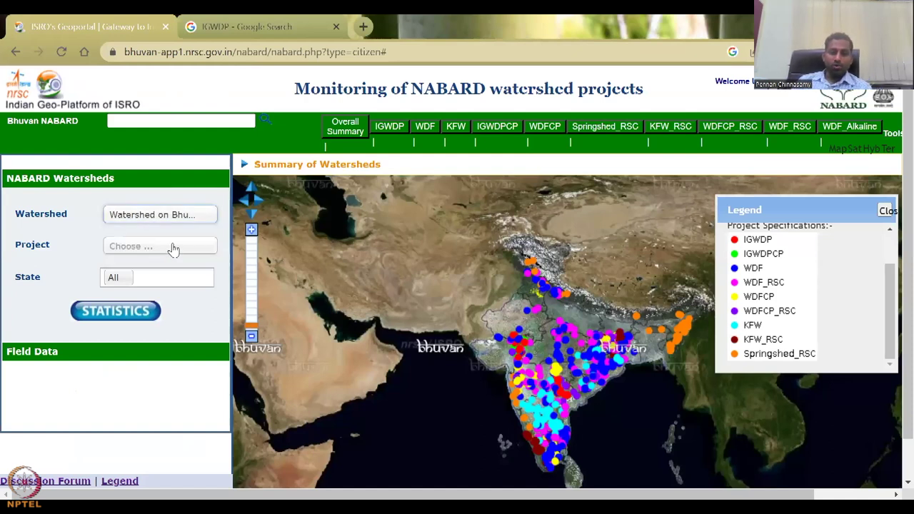
{"action": "left_click", "coordinate": [173, 247]}
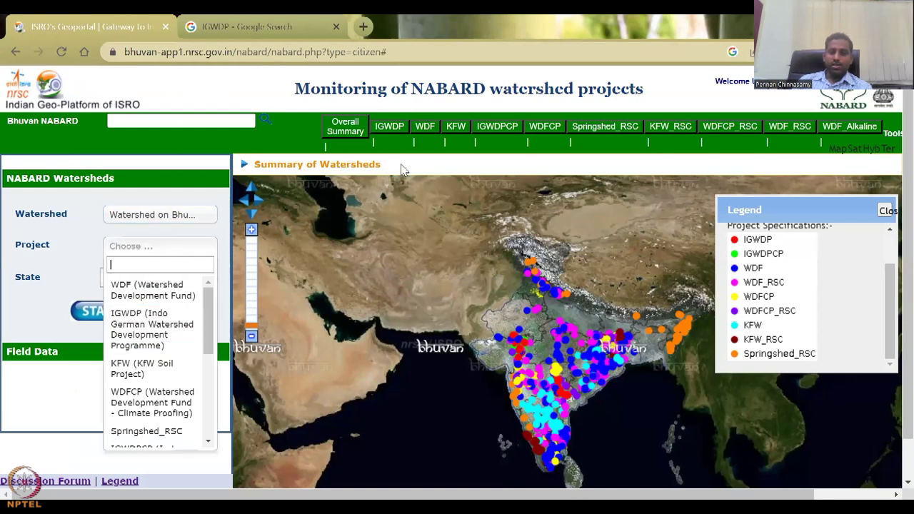
{"action": "scroll", "coordinate": [187, 349], "scroll_direction": "down", "scroll_amount": 1}
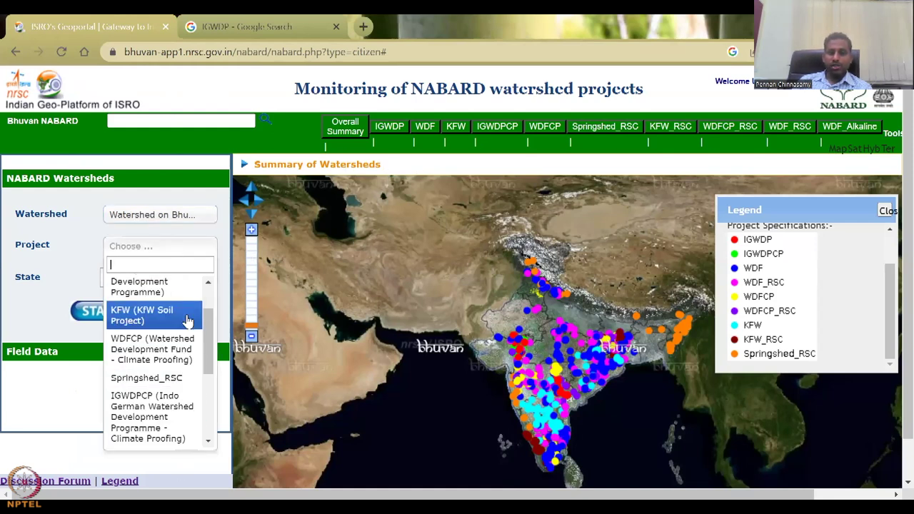
{"action": "scroll", "coordinate": [173, 343], "scroll_direction": "up", "scroll_amount": 2}
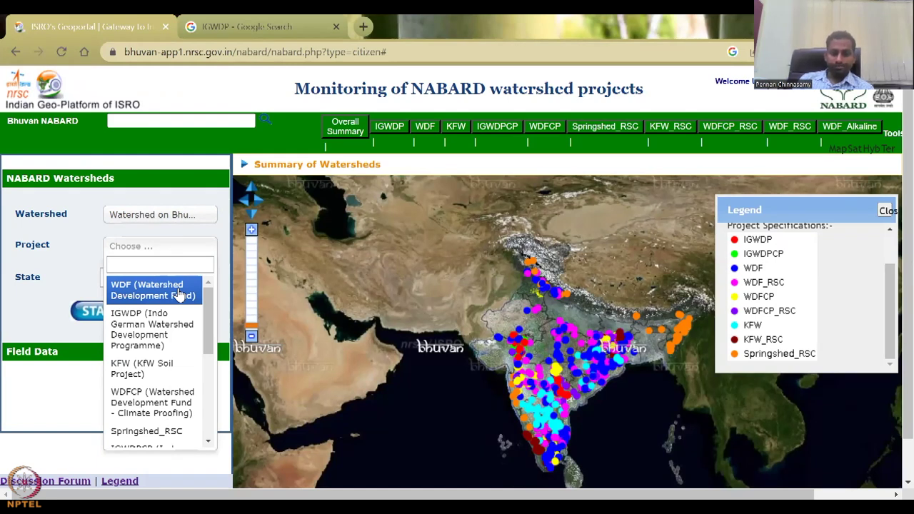
{"action": "scroll", "coordinate": [183, 371], "scroll_direction": "down", "scroll_amount": 3}
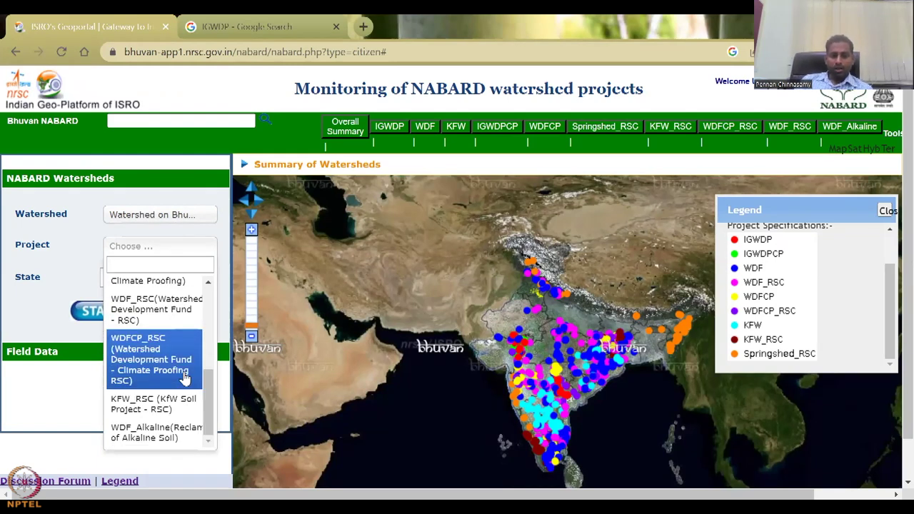
{"action": "scroll", "coordinate": [184, 433], "scroll_direction": "up", "scroll_amount": 5}
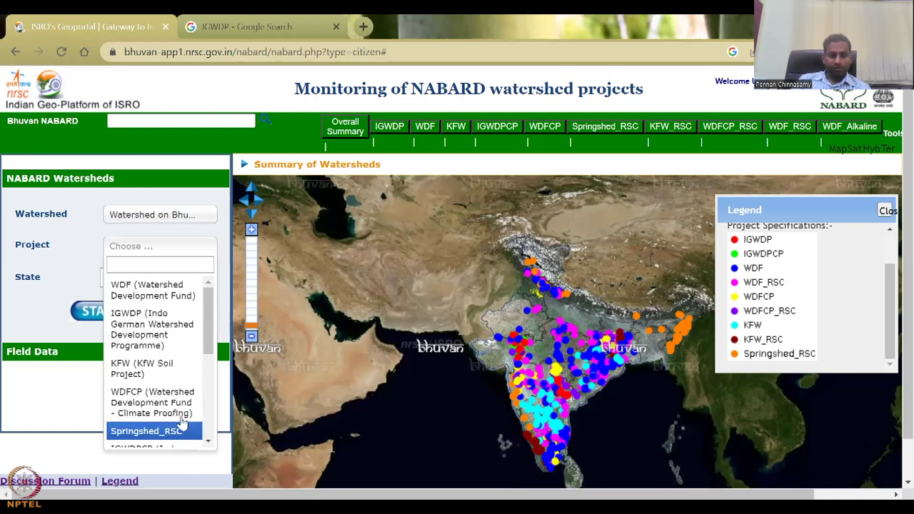
{"action": "left_click", "coordinate": [176, 318]}
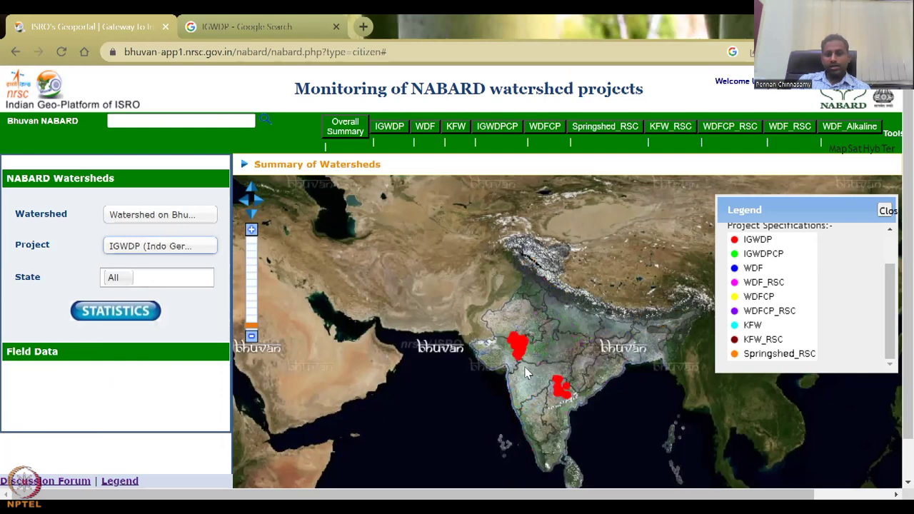
{"action": "left_click", "coordinate": [116, 285]}
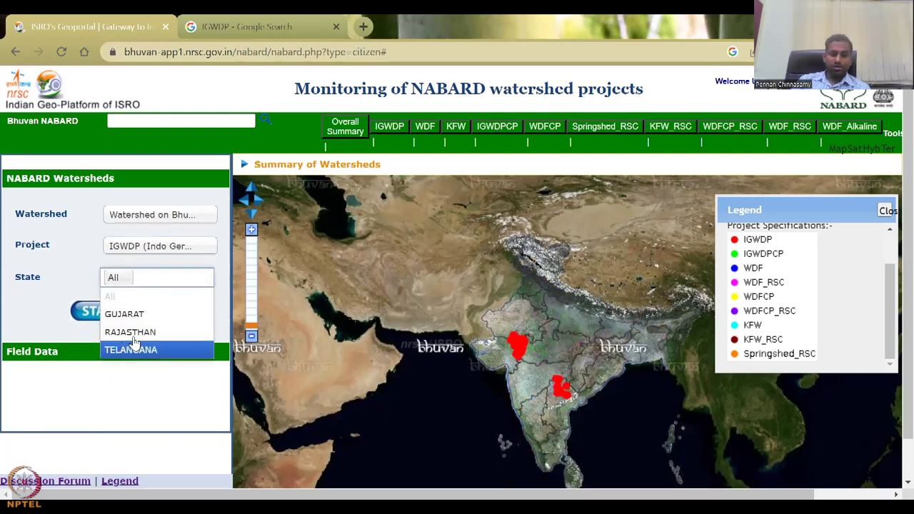
Confirm in the search results that IGWDP spans four states, then keep State set to All
{"action": "left_click", "coordinate": [254, 27]}
{"action": "left_click", "coordinate": [210, 271]}
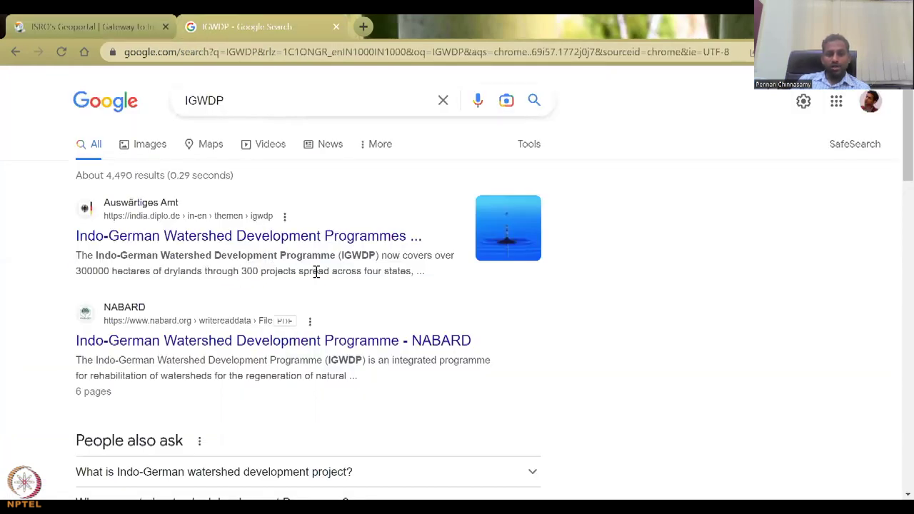
{"action": "left_click_drag", "start_coordinate": [360, 273], "coordinate": [421, 274]}
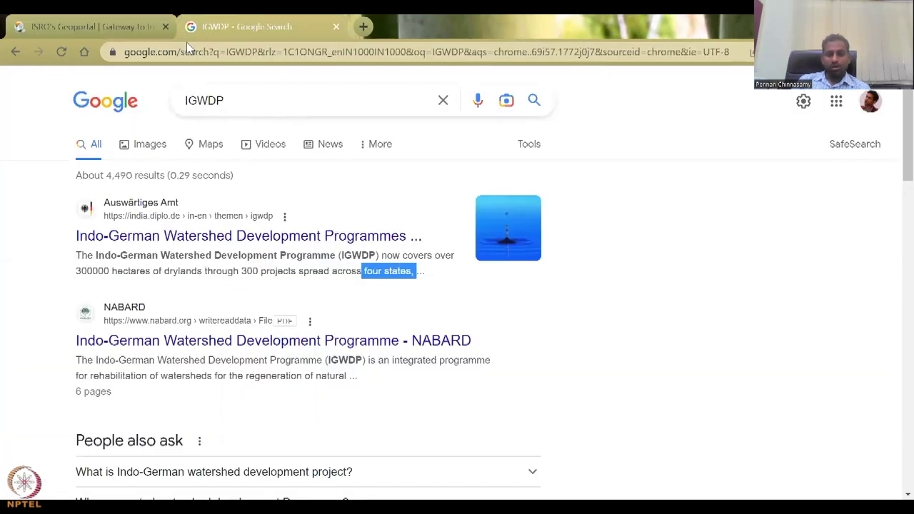
{"action": "left_click", "coordinate": [114, 25]}
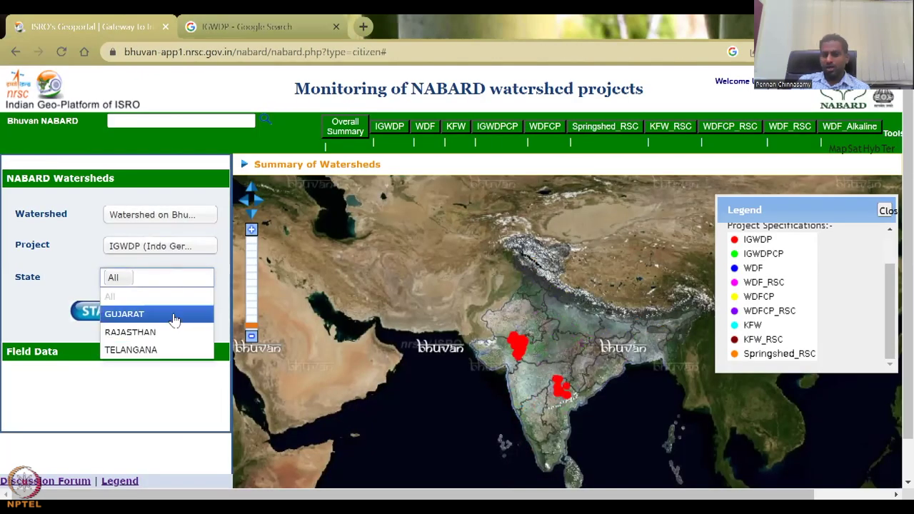
{"action": "left_click", "coordinate": [169, 276]}
Show the IGWDP summary statistics, move the legend off the table, and mark the last-updated date
{"action": "left_click", "coordinate": [128, 316]}
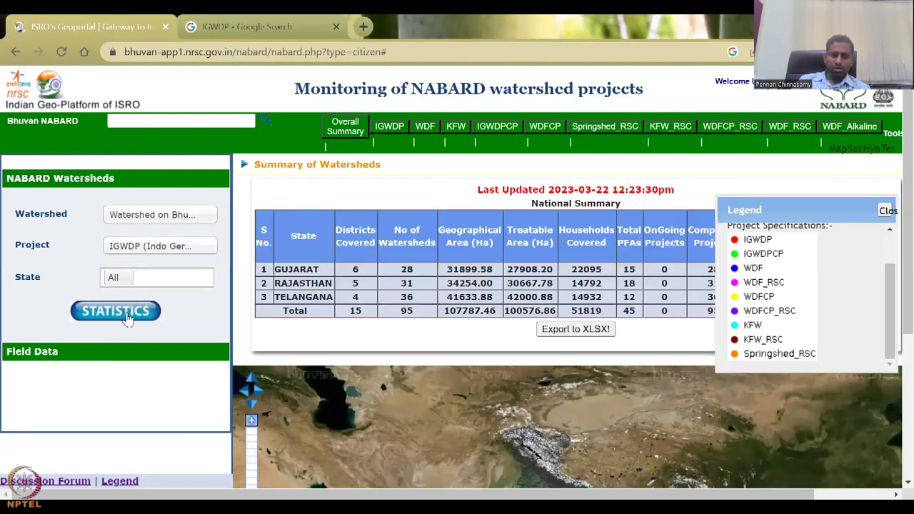
{"action": "left_click_drag", "start_coordinate": [809, 201], "coordinate": [841, 317]}
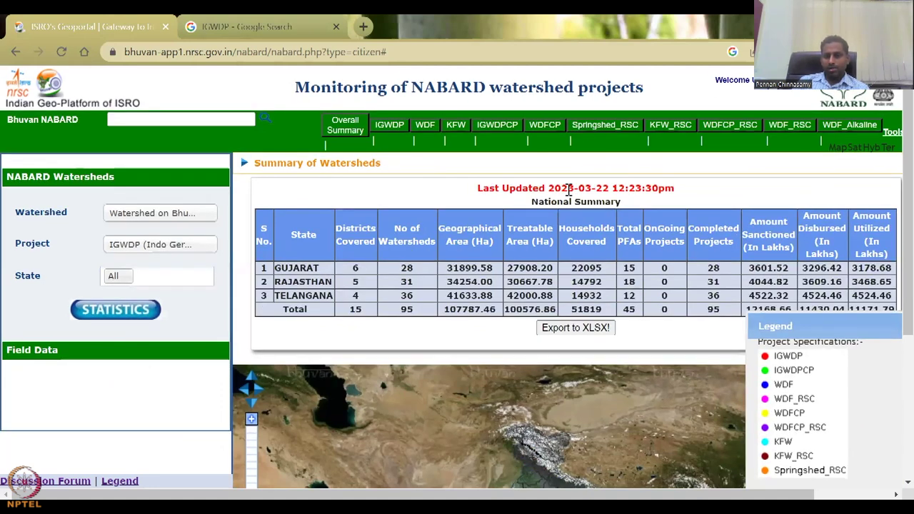
{"action": "left_click_drag", "start_coordinate": [547, 188], "coordinate": [678, 191]}
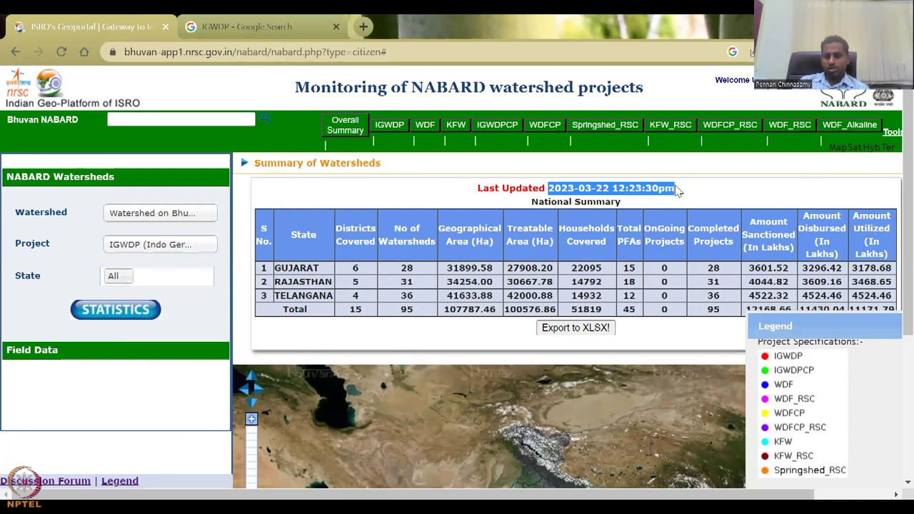
{"action": "left_click", "coordinate": [743, 194]}
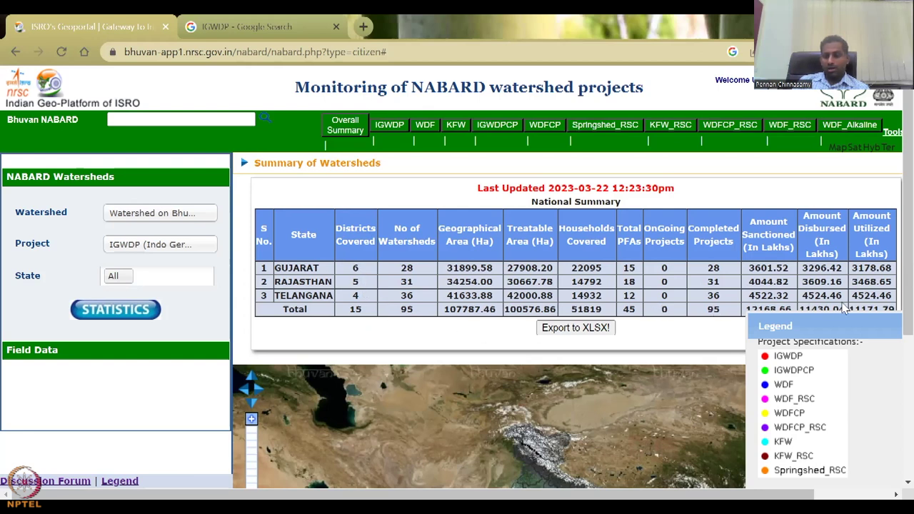
{"action": "left_click_drag", "start_coordinate": [837, 322], "coordinate": [835, 337]}
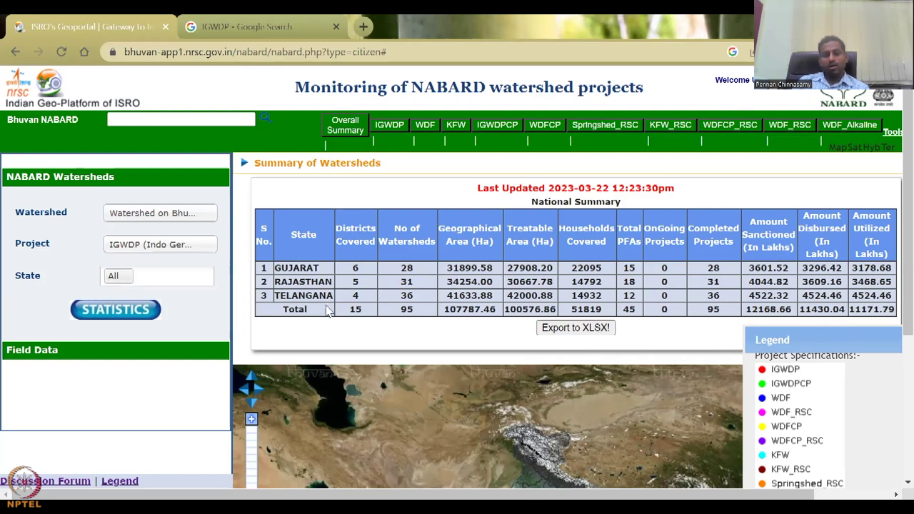
Review Gujarat and Rajasthan watershed counts and the 12168.66 lakhs total sanctioned, then collapse the table
{"action": "left_click_drag", "start_coordinate": [355, 273], "coordinate": [361, 310]}
{"action": "left_click", "coordinate": [367, 313]}
{"action": "left_click_drag", "start_coordinate": [404, 269], "coordinate": [421, 318]}
{"action": "left_click", "coordinate": [423, 318]}
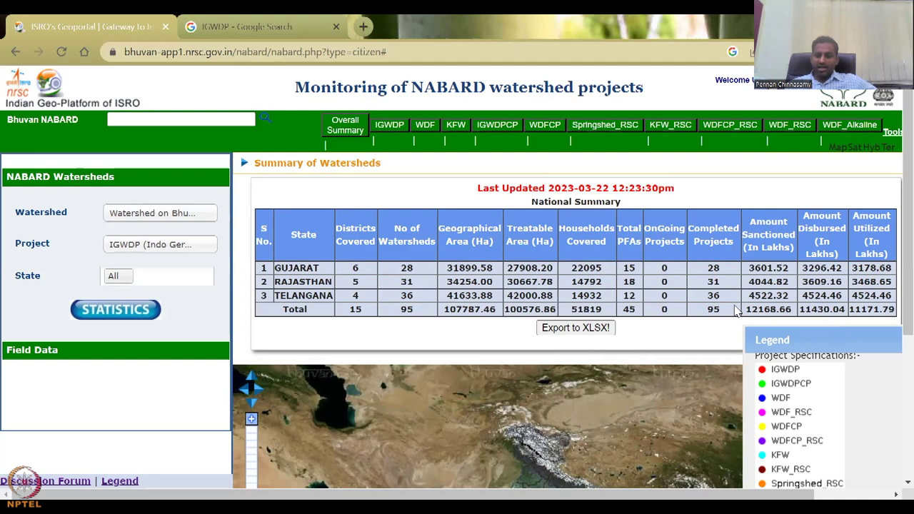
{"action": "left_click_drag", "start_coordinate": [811, 329], "coordinate": [232, 319]}
{"action": "scroll", "coordinate": [742, 294], "scroll_direction": "down", "scroll_amount": 1}
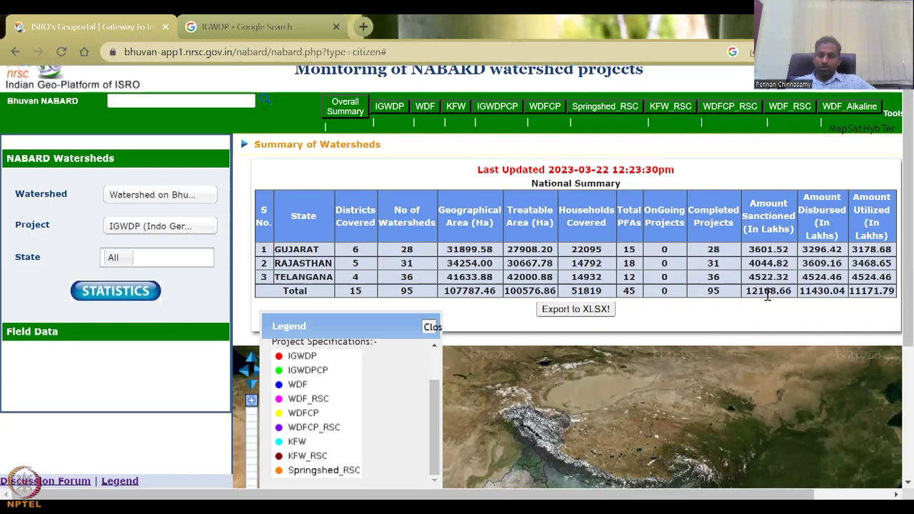
{"action": "left_click_drag", "start_coordinate": [766, 292], "coordinate": [744, 293]}
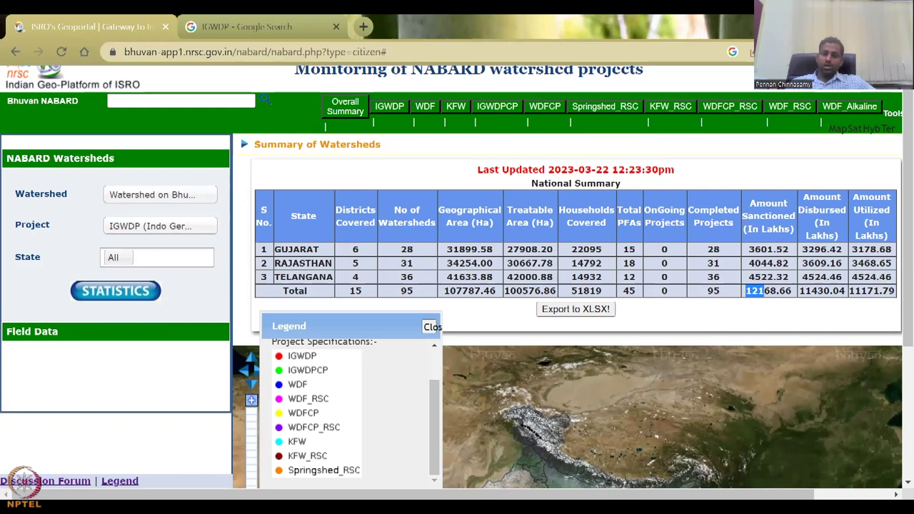
{"action": "left_click", "coordinate": [244, 145]}
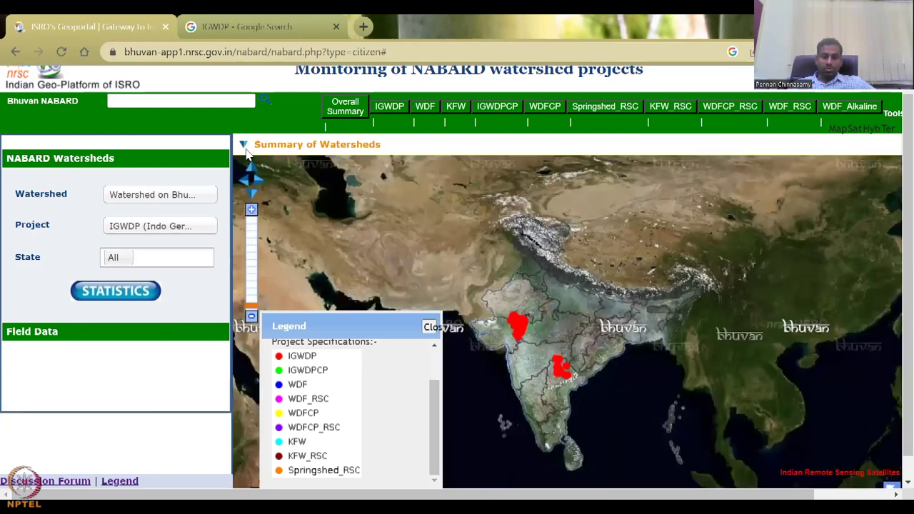
Close the legend, zoom into western India, and open the Gundalpur, Chittorgarh watershed popup
{"action": "left_click", "coordinate": [429, 328]}
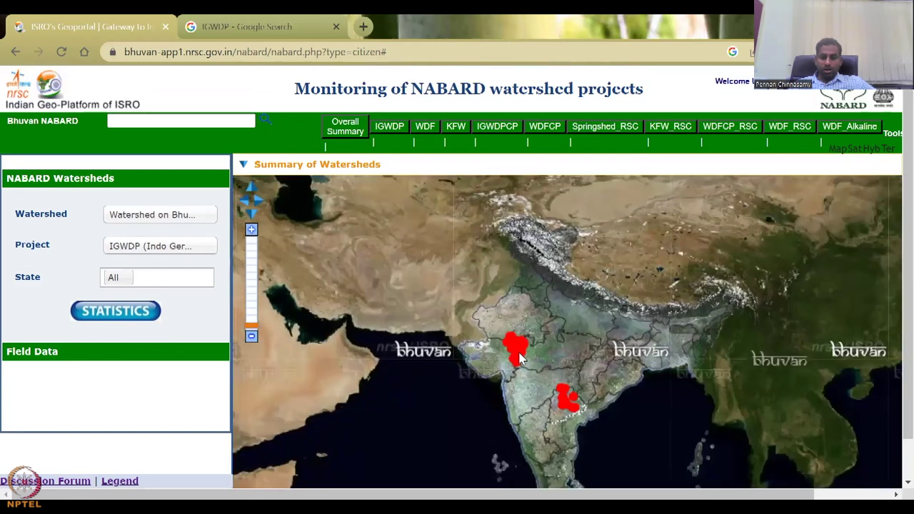
{"action": "scroll", "coordinate": [519, 357], "scroll_direction": "up", "scroll_amount": 3}
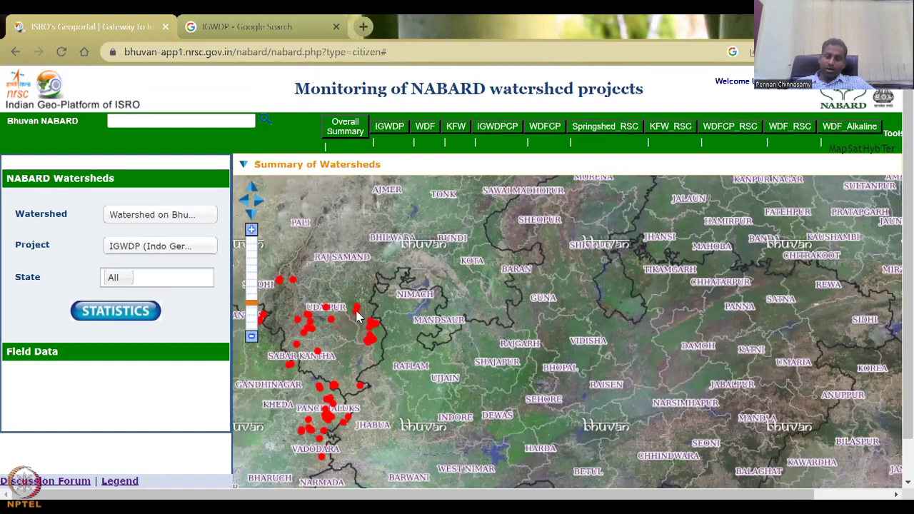
{"action": "left_click", "coordinate": [357, 313]}
{"action": "scroll", "coordinate": [614, 342], "scroll_direction": "down", "scroll_amount": 1}
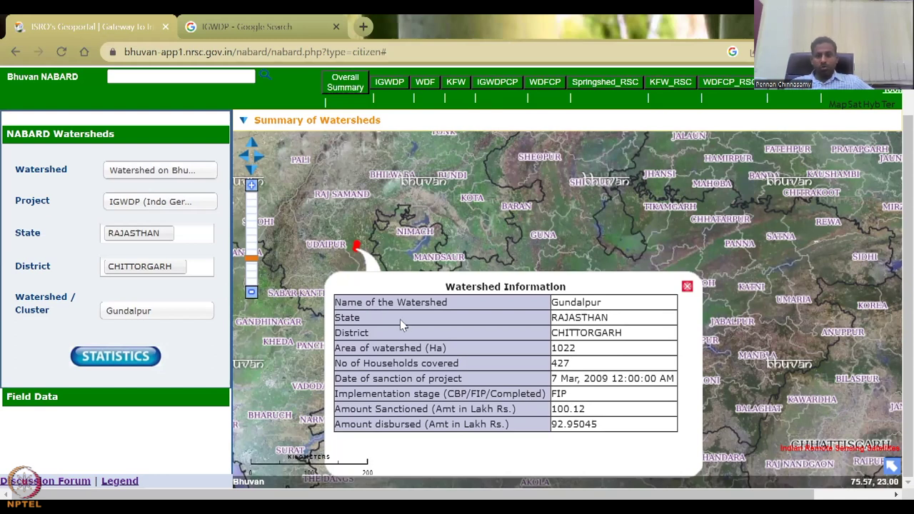
Mark CHITTORGARH and load sentinel-hub.com in a new tab via 'senti'
{"action": "double_click", "coordinate": [595, 333]}
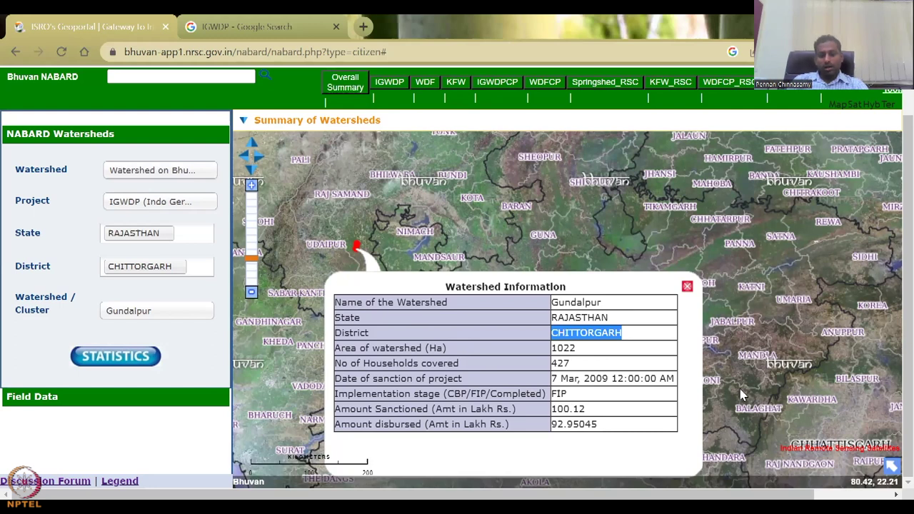
{"action": "left_click", "coordinate": [363, 27]}
{"action": "type", "text": "senti"}
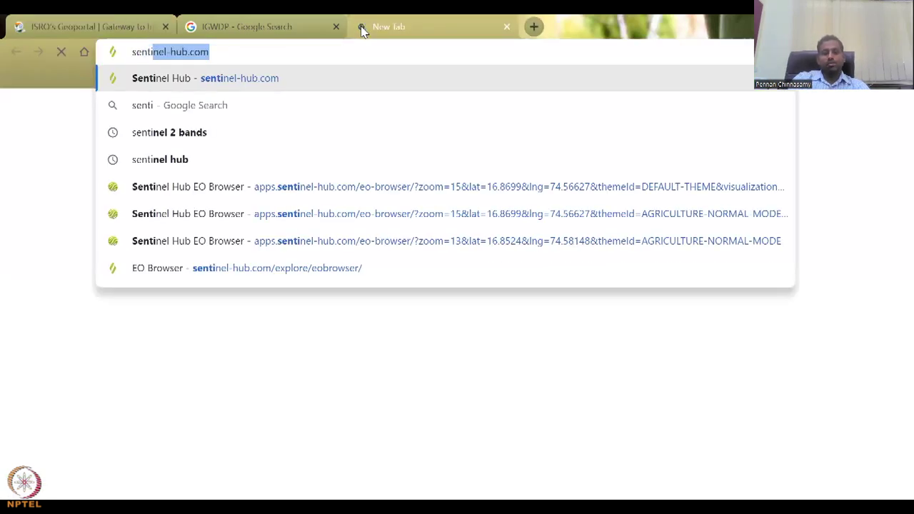
{"action": "key", "text": "Return"}
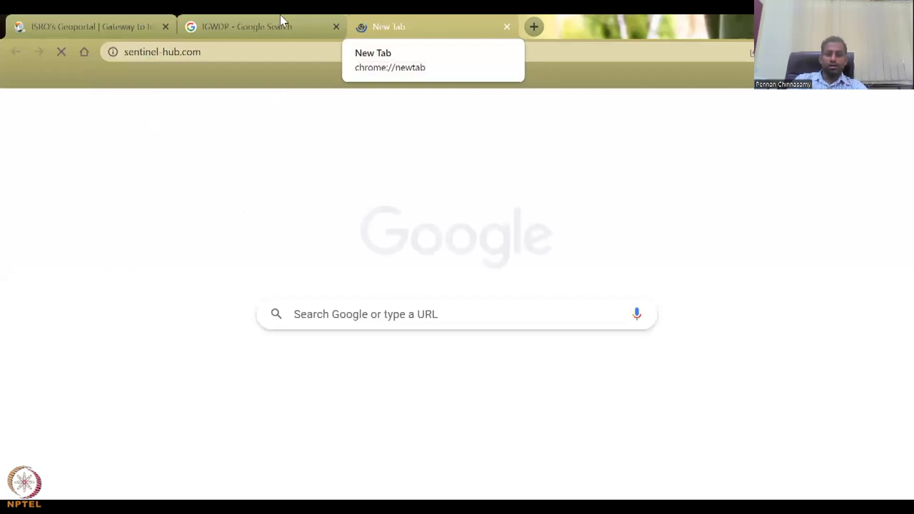
{"action": "left_click", "coordinate": [280, 21]}
{"action": "left_click", "coordinate": [102, 20]}
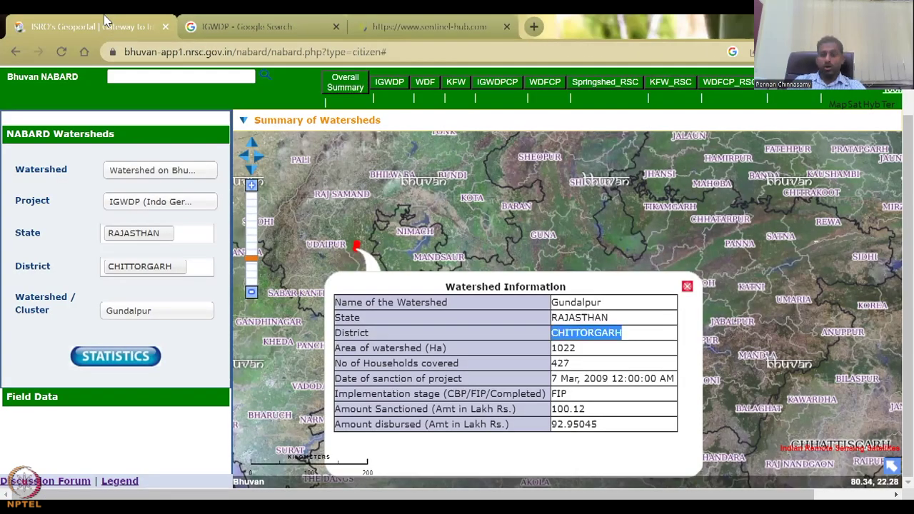
Close the Gundalpur popup, open Sentinel Hub's Explore page, and return to the Bhuvan tab
{"action": "left_click", "coordinate": [687, 286]}
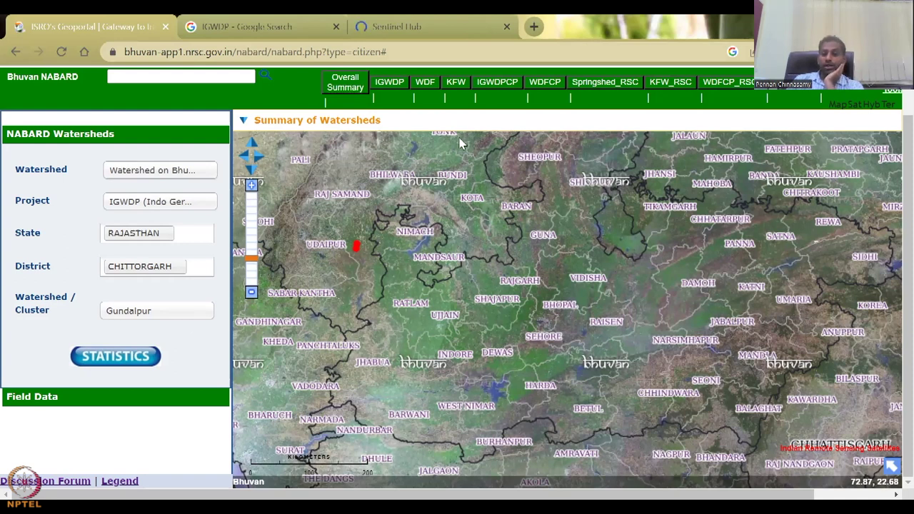
{"action": "left_click", "coordinate": [454, 23]}
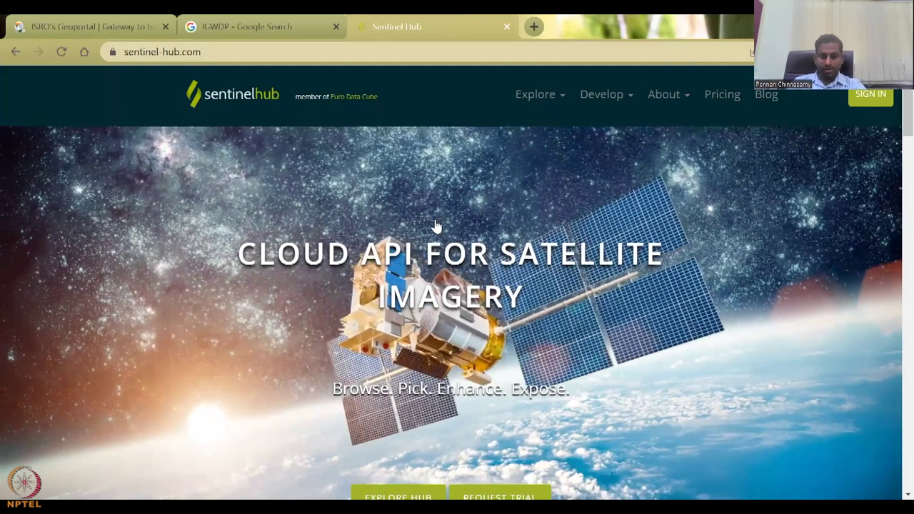
{"action": "scroll", "coordinate": [436, 225], "scroll_direction": "down", "scroll_amount": 4}
{"action": "left_click", "coordinate": [508, 78]}
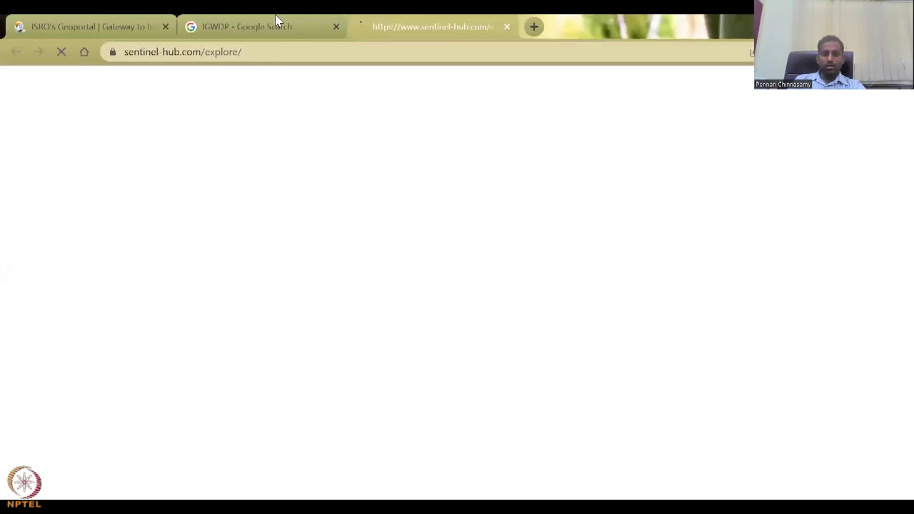
{"action": "left_click", "coordinate": [277, 20]}
{"action": "left_click", "coordinate": [121, 23]}
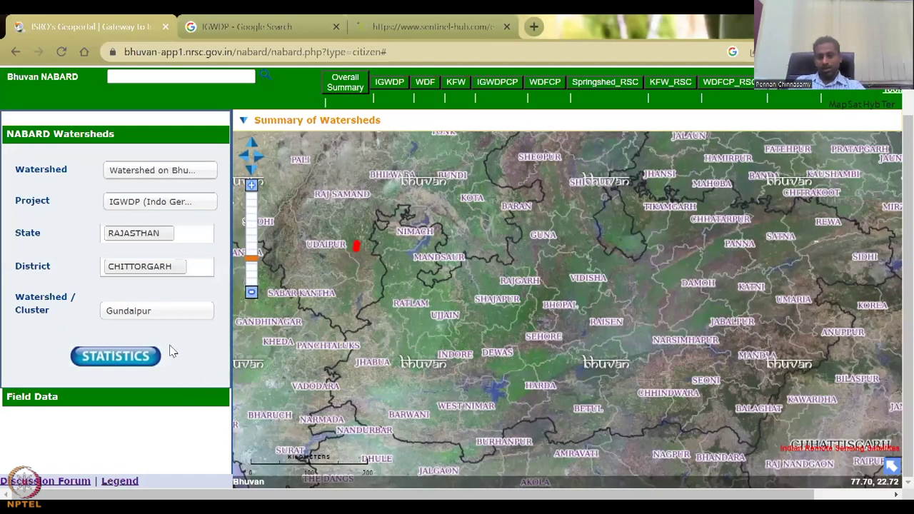
Open the Field Data filters and choose IGWDP as the project
{"action": "left_click", "coordinate": [188, 397]}
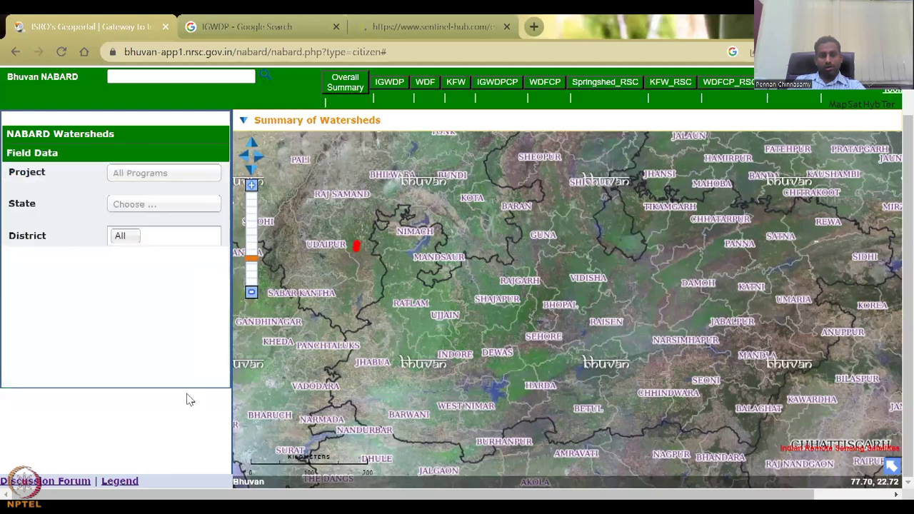
{"action": "left_click", "coordinate": [202, 182]}
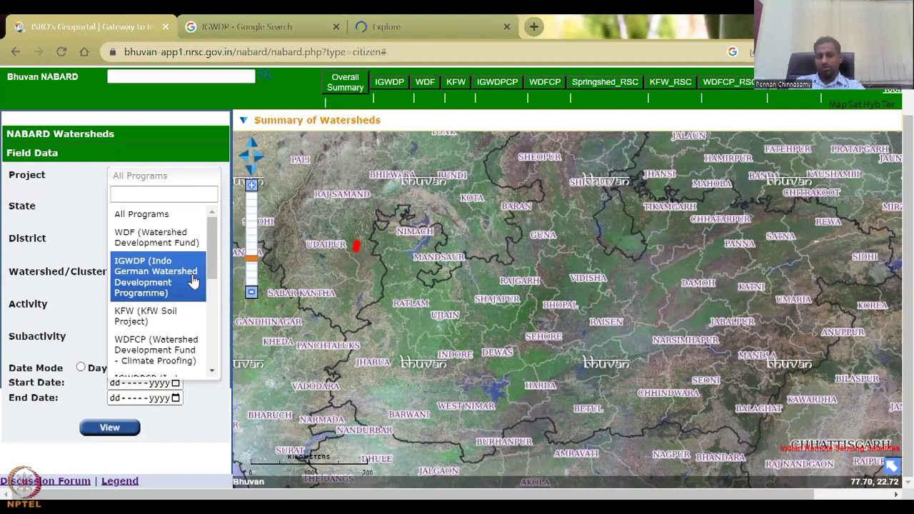
{"action": "left_click", "coordinate": [194, 280]}
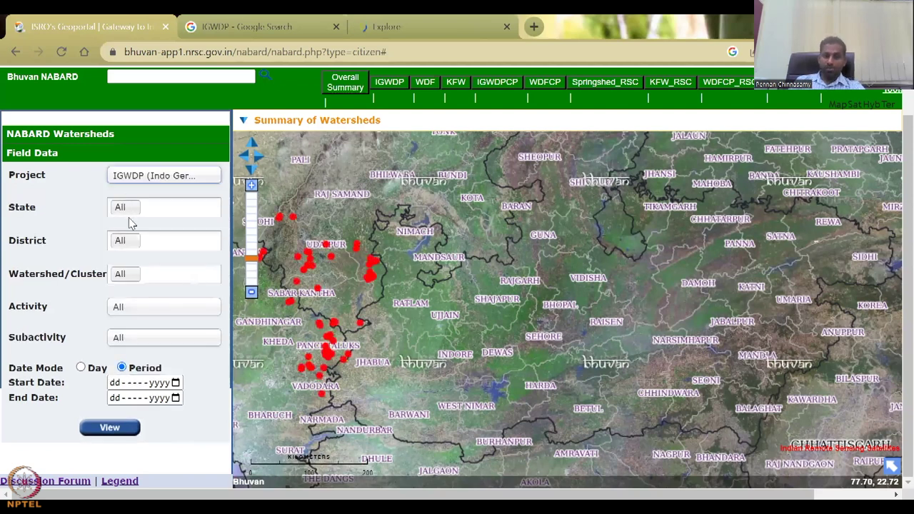
{"action": "left_click", "coordinate": [130, 212]}
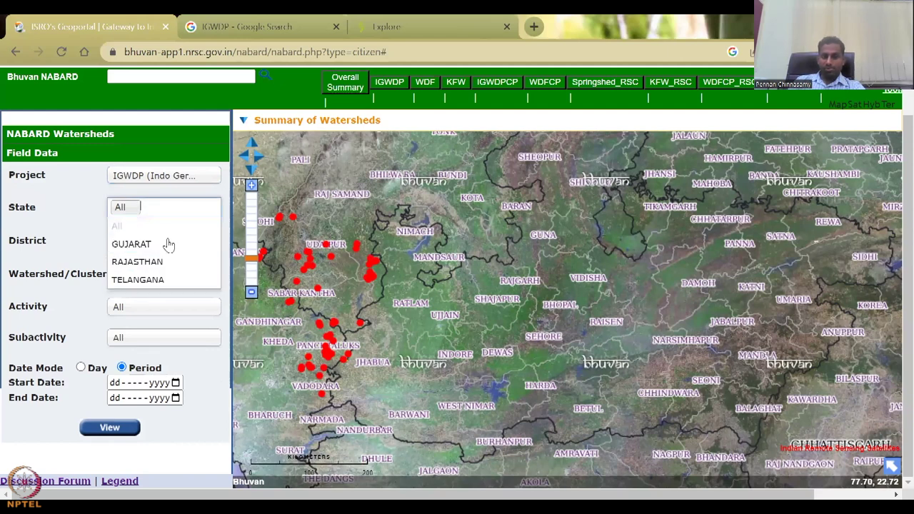
{"action": "left_click", "coordinate": [84, 207]}
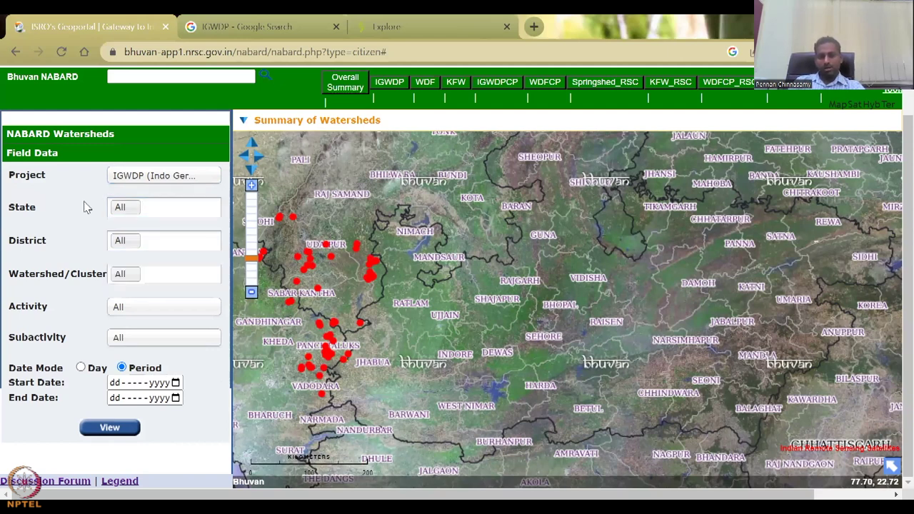
Set State to GUJARAT and Districts to CHHOTAUDEPUR and PANCHMAHALS, and view their watershed list
{"action": "left_click", "coordinate": [118, 242]}
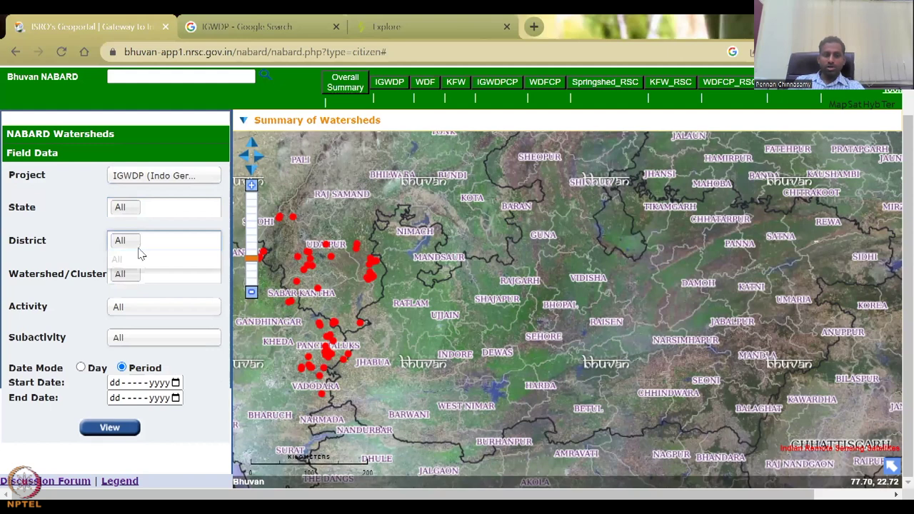
{"action": "left_click", "coordinate": [134, 207]}
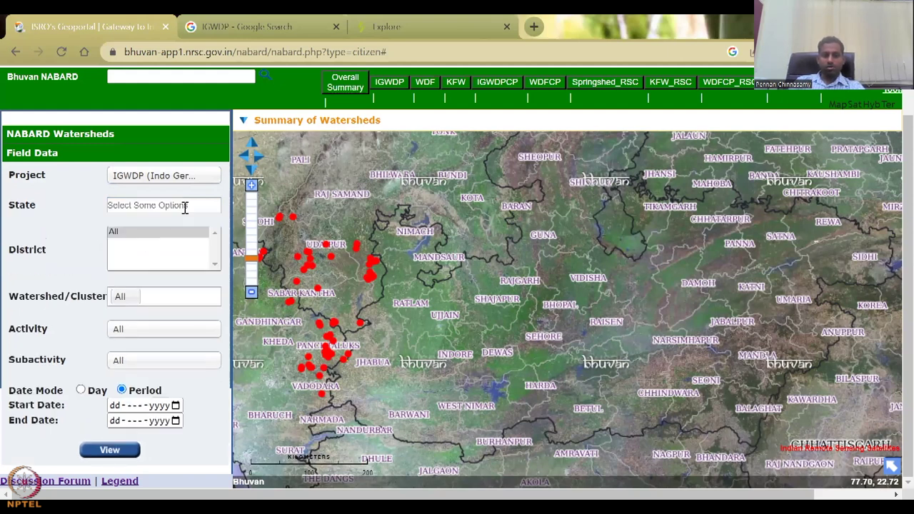
{"action": "left_click", "coordinate": [183, 207]}
{"action": "left_click", "coordinate": [165, 238]}
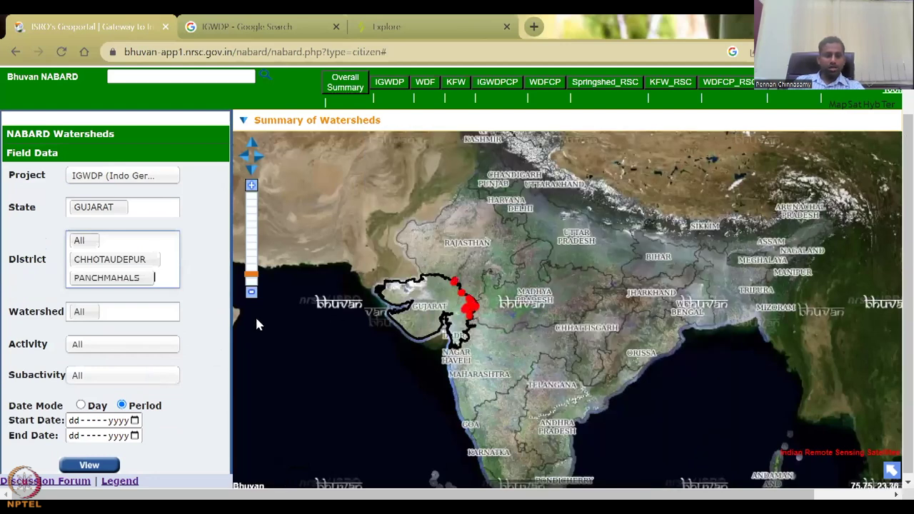
{"action": "scroll", "coordinate": [120, 261], "scroll_direction": "down", "scroll_amount": 1}
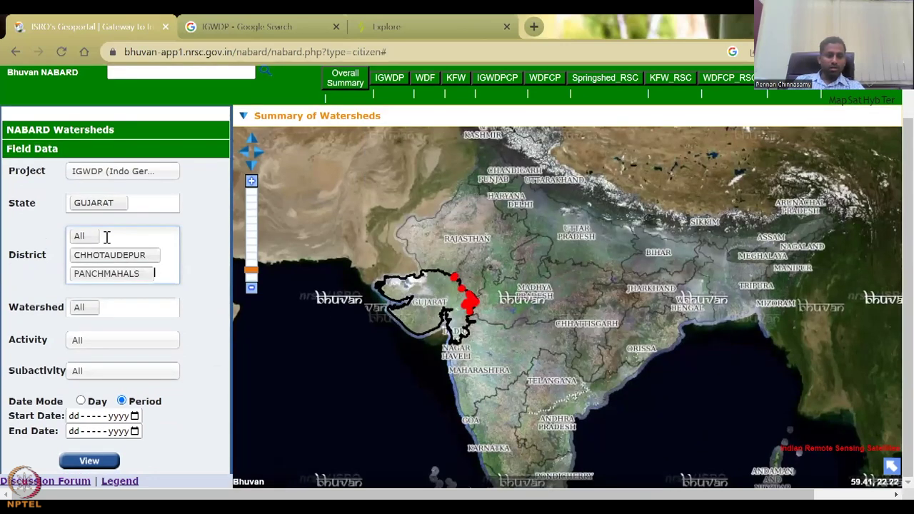
{"action": "left_click", "coordinate": [128, 259]}
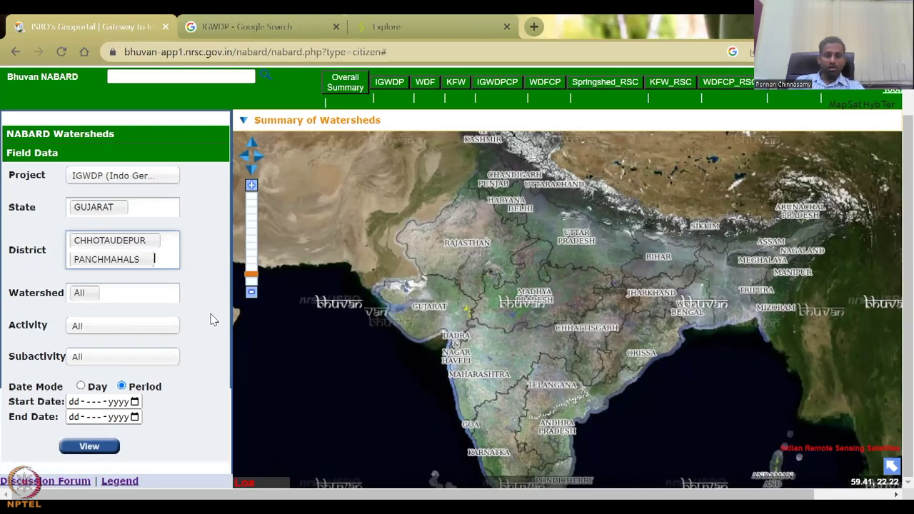
{"action": "left_click", "coordinate": [82, 300]}
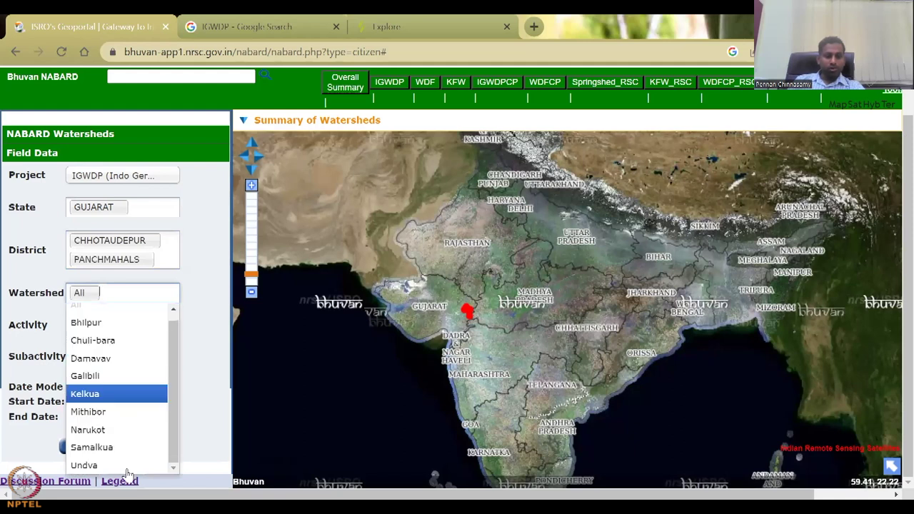
{"action": "scroll", "coordinate": [143, 344], "scroll_direction": "up", "scroll_amount": 1}
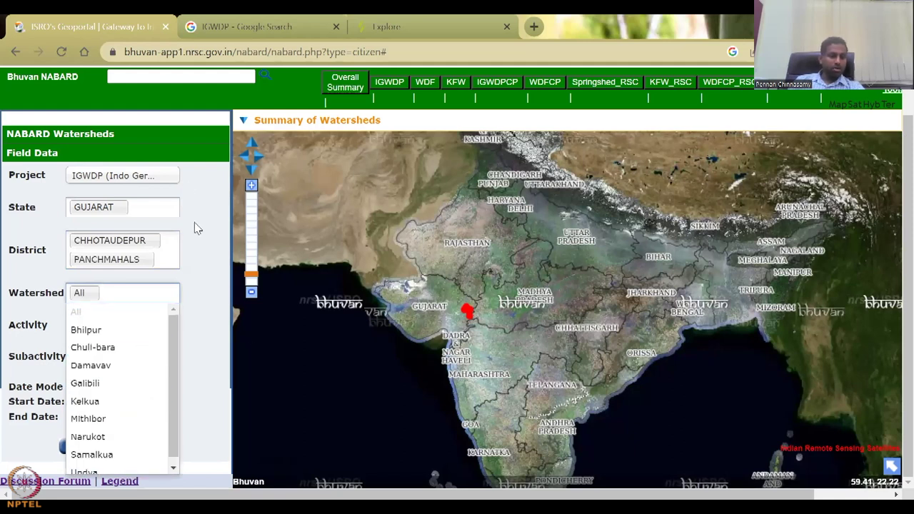
{"action": "left_click", "coordinate": [141, 142]}
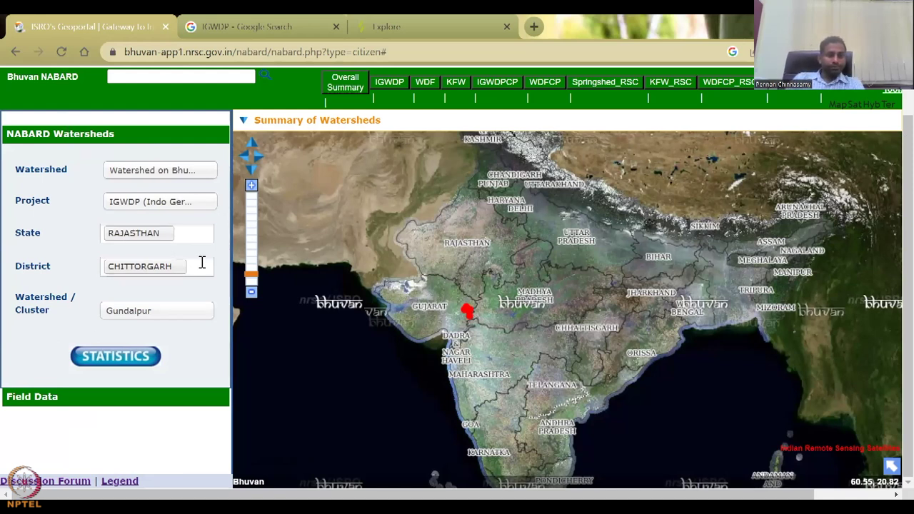
Add GUJARAT and All to the watershed states alongside RAJASTHAN
{"action": "left_click", "coordinate": [162, 237]}
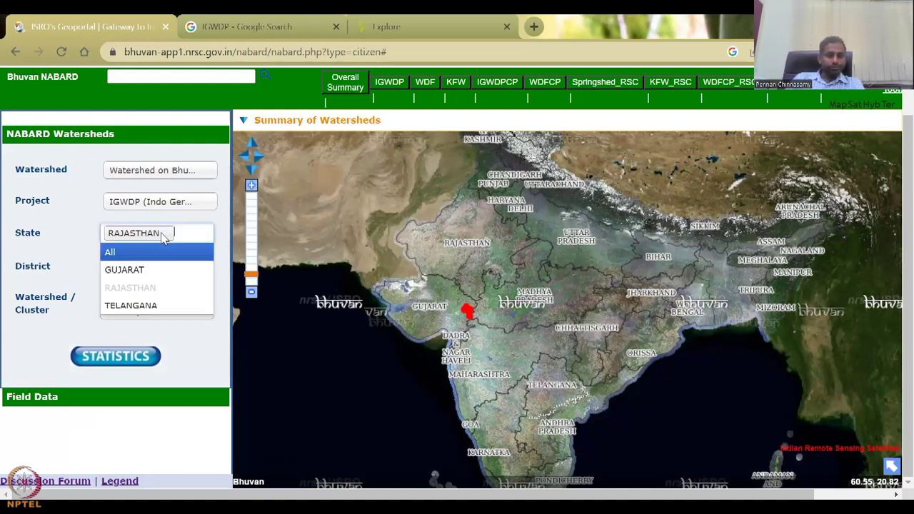
{"action": "left_click", "coordinate": [159, 270]}
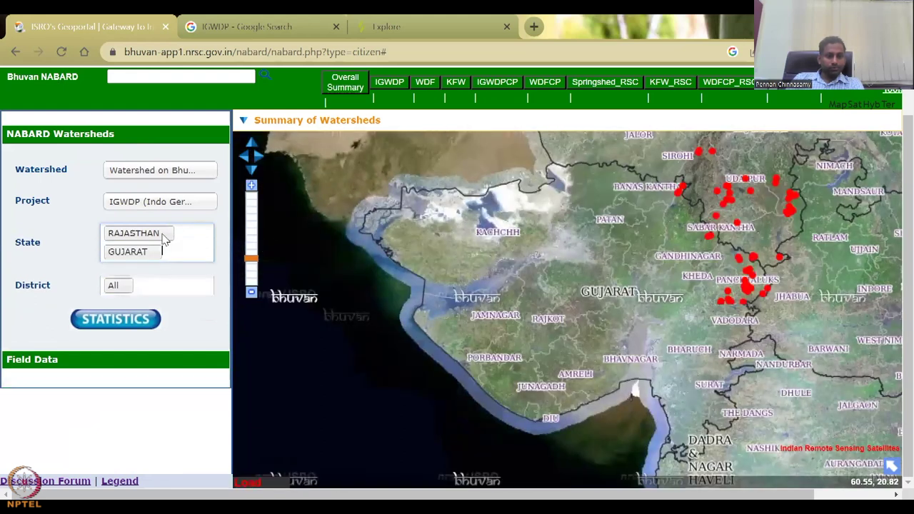
{"action": "left_click", "coordinate": [165, 236]}
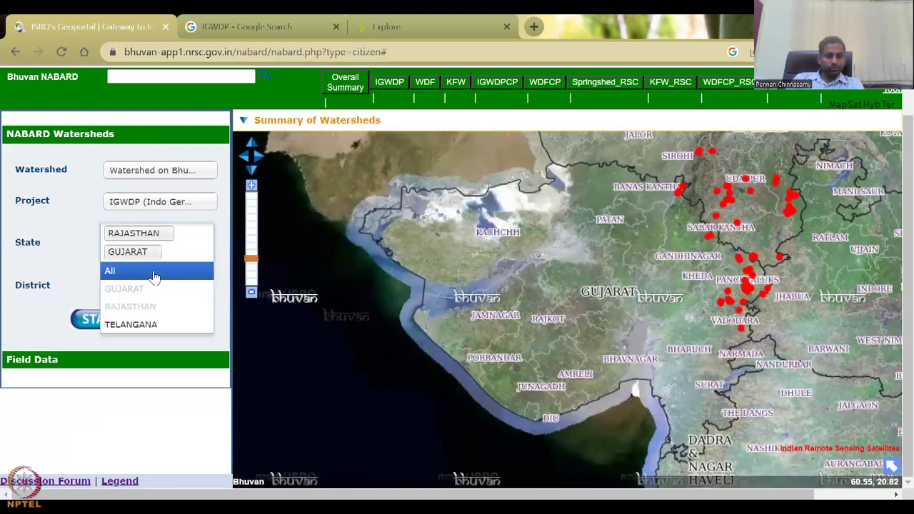
{"action": "left_click", "coordinate": [156, 273]}
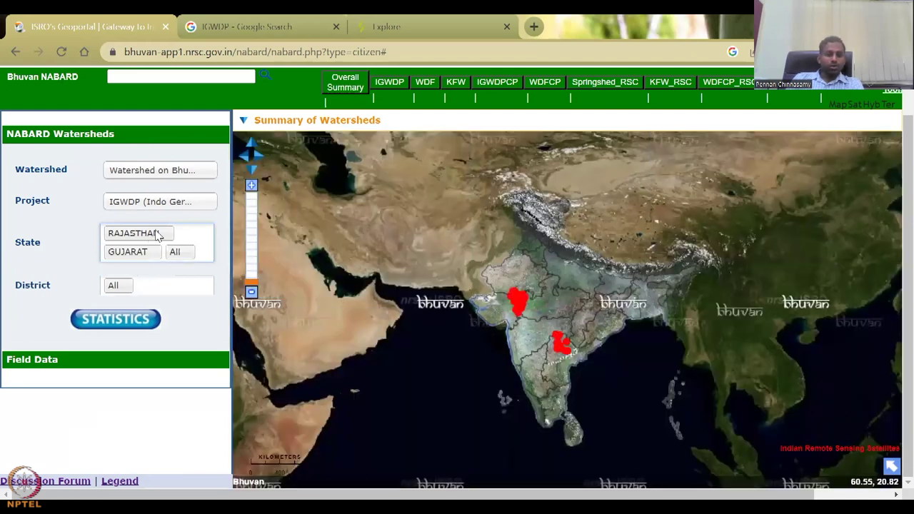
{"action": "left_click", "coordinate": [159, 236]}
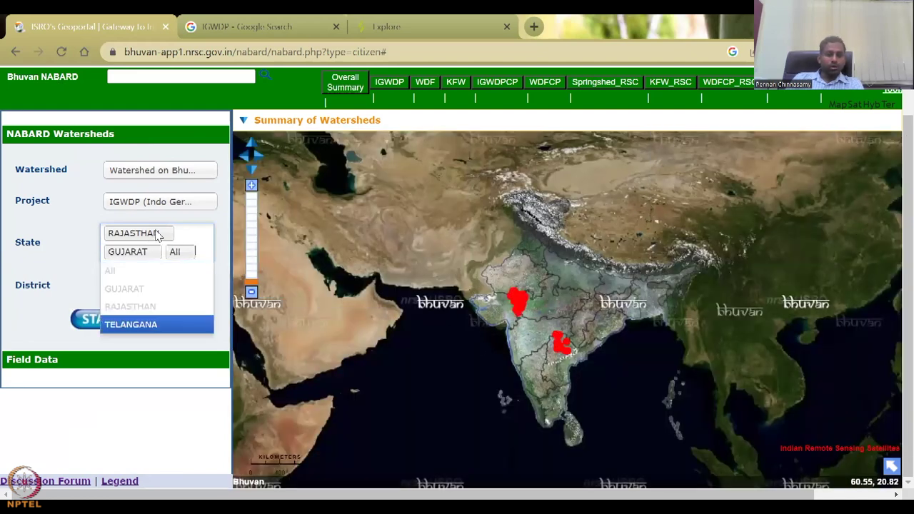
{"action": "left_click", "coordinate": [96, 234]}
Add CHITTORGARH to the districts and set Watershed/Cluster to All
{"action": "left_click", "coordinate": [119, 287]}
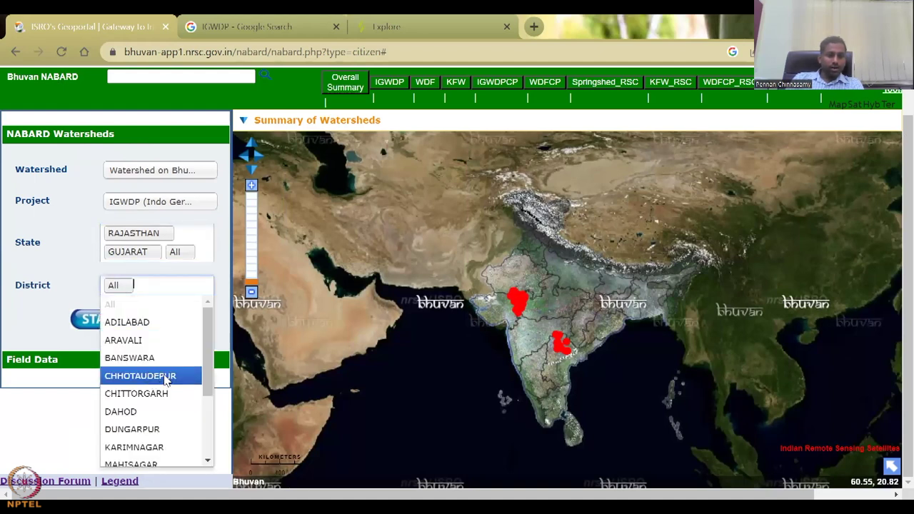
{"action": "scroll", "coordinate": [173, 450], "scroll_direction": "down", "scroll_amount": 3}
{"action": "scroll", "coordinate": [173, 451], "scroll_direction": "up", "scroll_amount": 3}
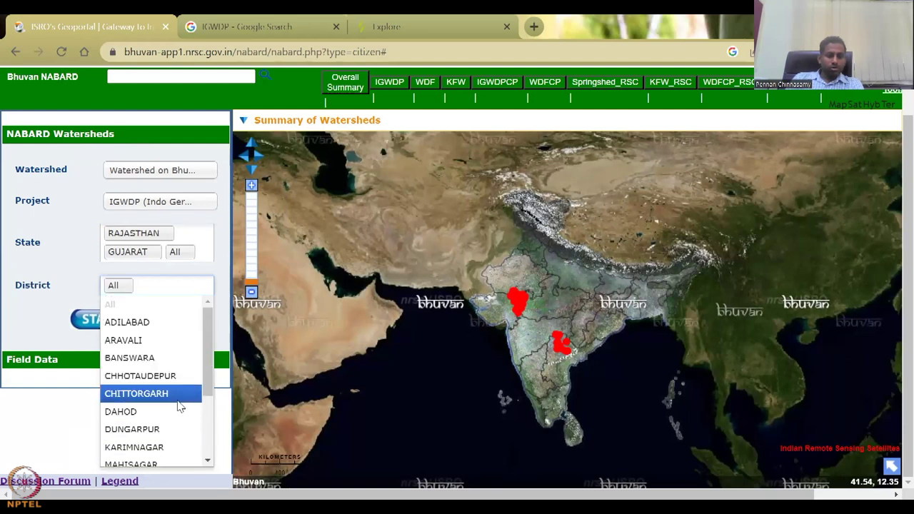
{"action": "left_click", "coordinate": [179, 406]}
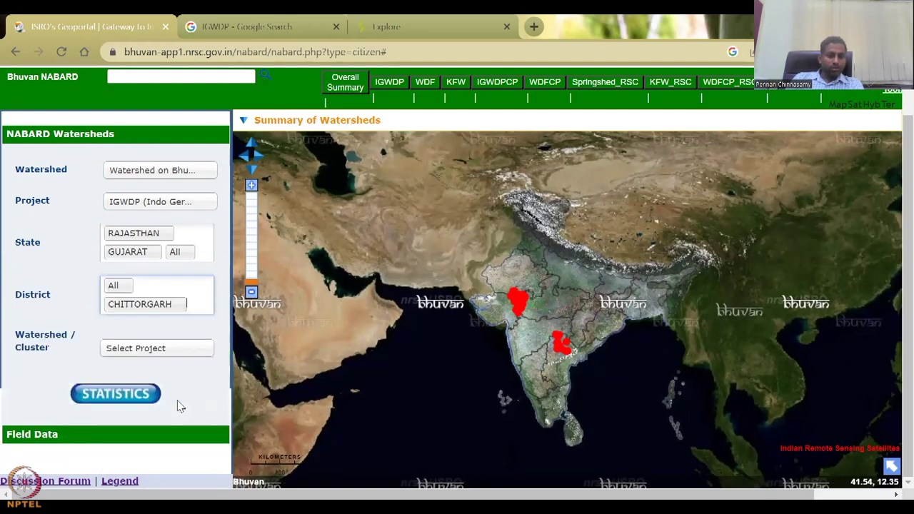
{"action": "left_click", "coordinate": [141, 346]}
{"action": "left_click", "coordinate": [125, 404]}
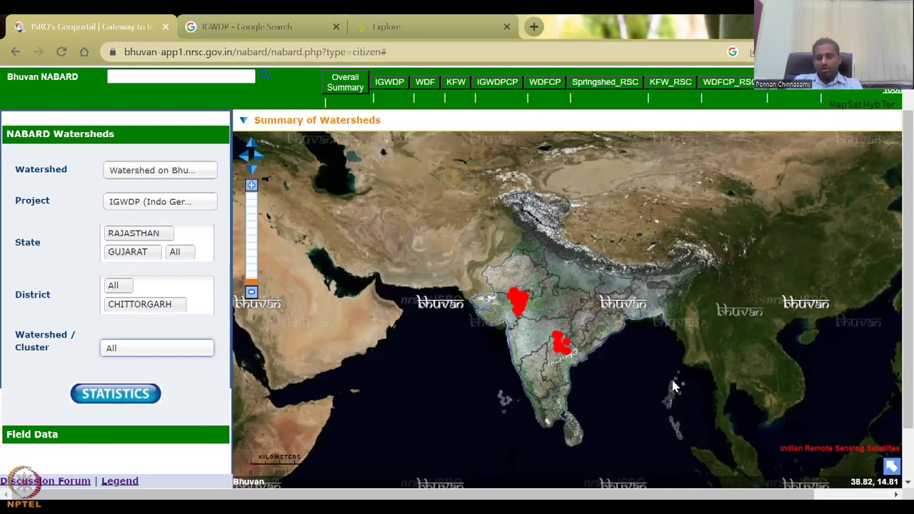
{"action": "scroll", "coordinate": [199, 407], "scroll_direction": "down", "scroll_amount": 2}
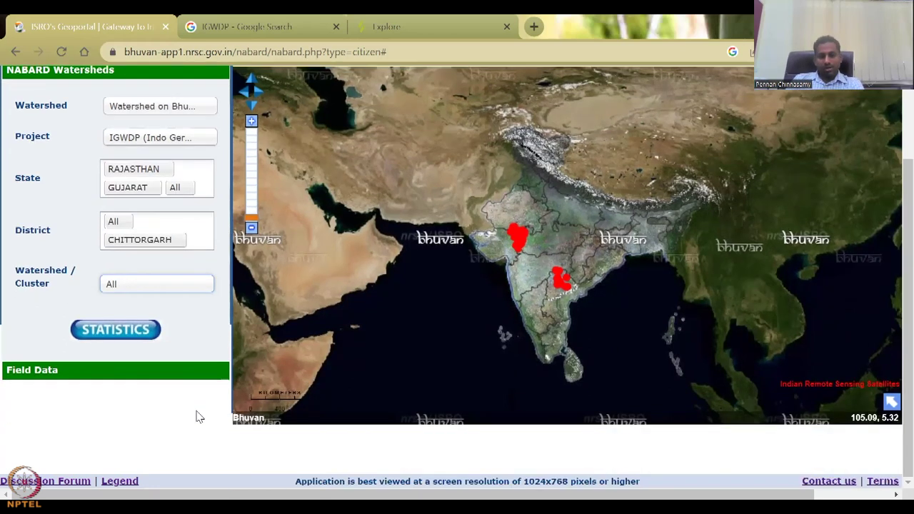
{"action": "scroll", "coordinate": [186, 247], "scroll_direction": "up", "scroll_amount": 3}
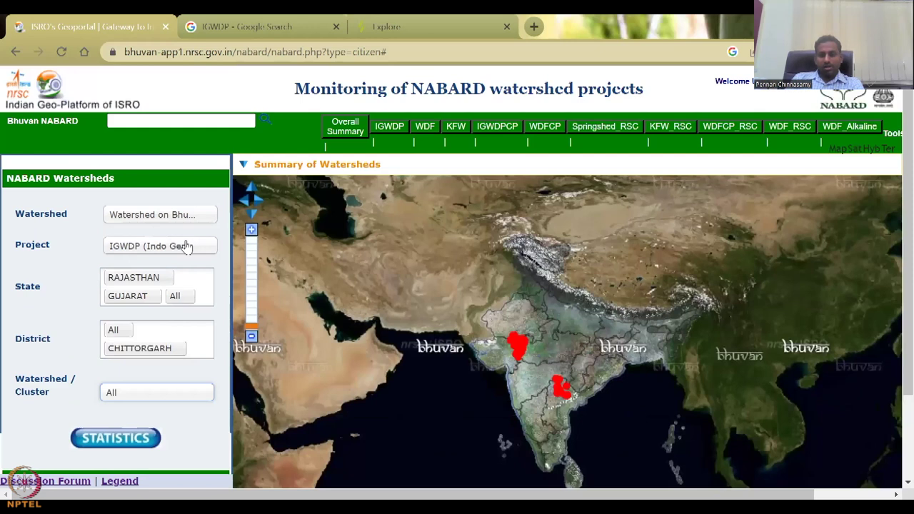
Close the IGWDP Google search results tab
{"action": "left_click", "coordinate": [366, 25]}
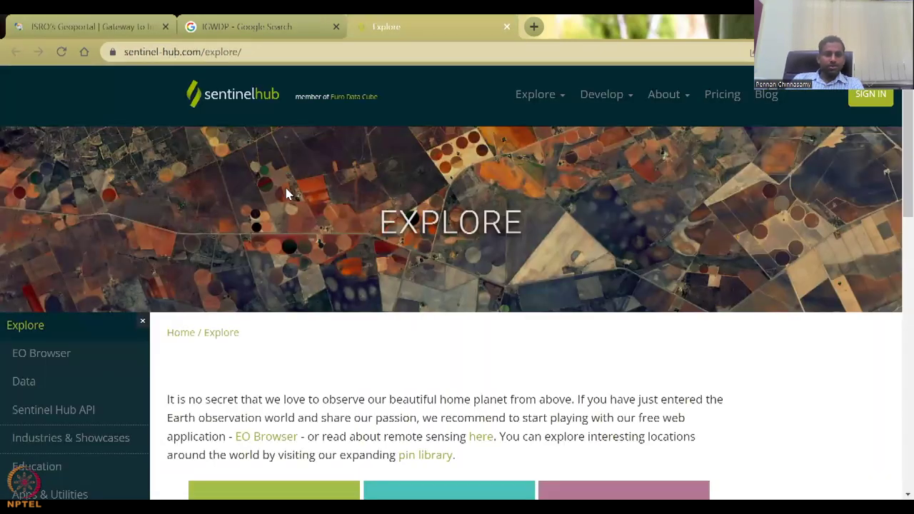
{"action": "left_click", "coordinate": [182, 26]}
{"action": "left_click", "coordinate": [336, 26]}
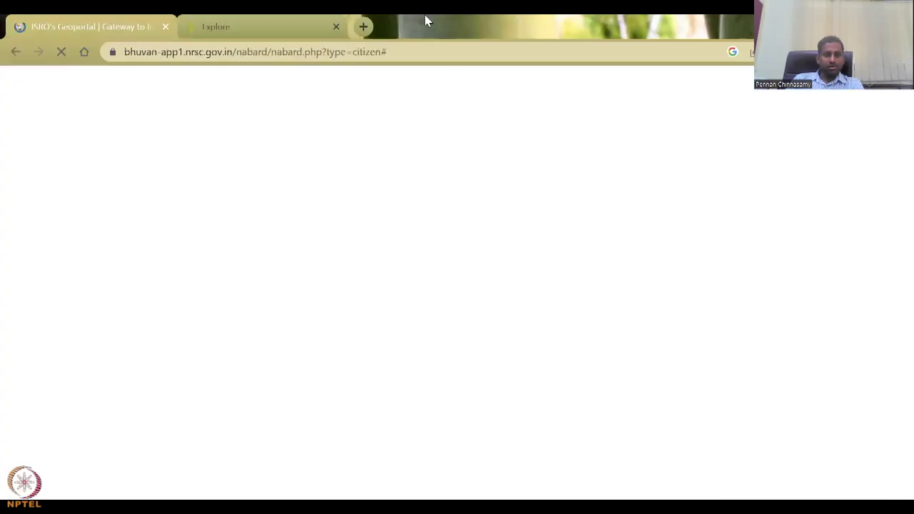
Launch EO Browser from the Sentinel Hub Explore page, then return to Bhuvan NABARD
{"action": "left_click", "coordinate": [294, 20]}
{"action": "scroll", "coordinate": [464, 396], "scroll_direction": "down", "scroll_amount": 12}
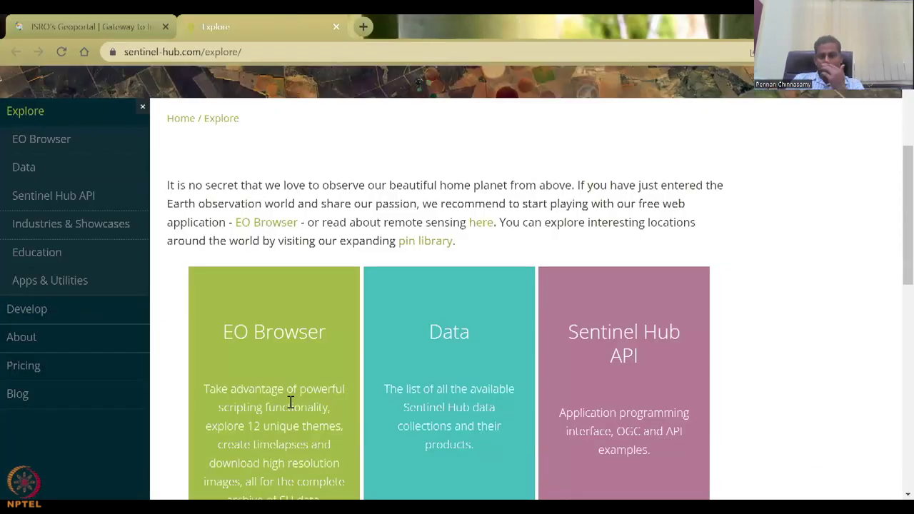
{"action": "scroll", "coordinate": [411, 394], "scroll_direction": "up", "scroll_amount": 8}
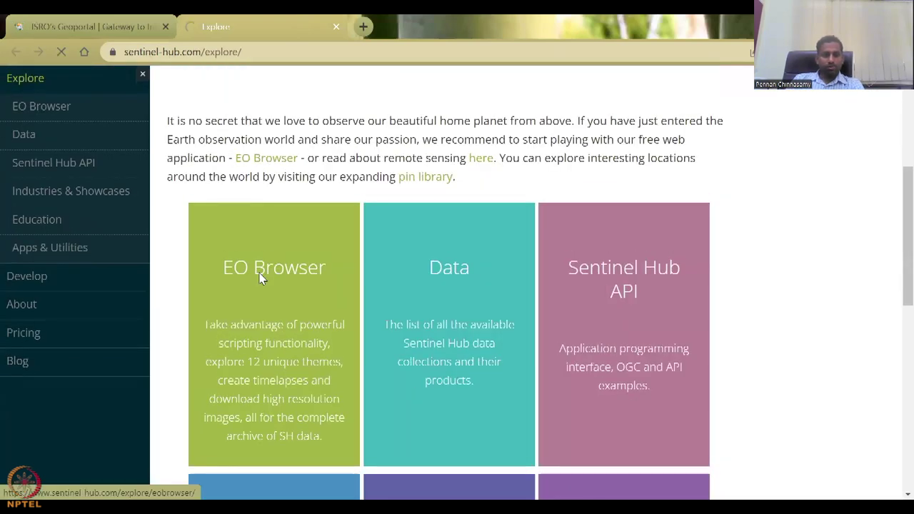
{"action": "left_click", "coordinate": [260, 277]}
{"action": "left_click", "coordinate": [103, 21]}
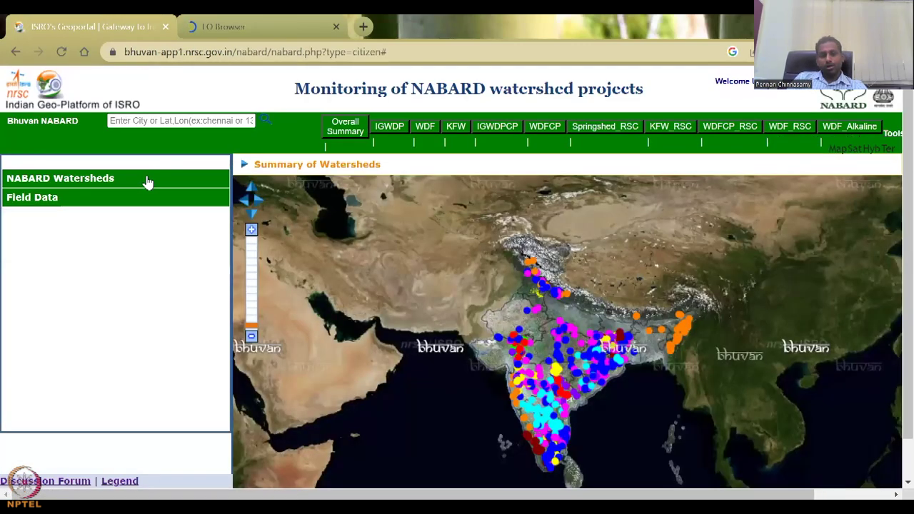
In NABARD Watersheds, choose source Watershed on Bhuvan, project IGWDP and state GUJARAT
{"action": "left_click", "coordinate": [147, 181]}
{"action": "left_click", "coordinate": [145, 222]}
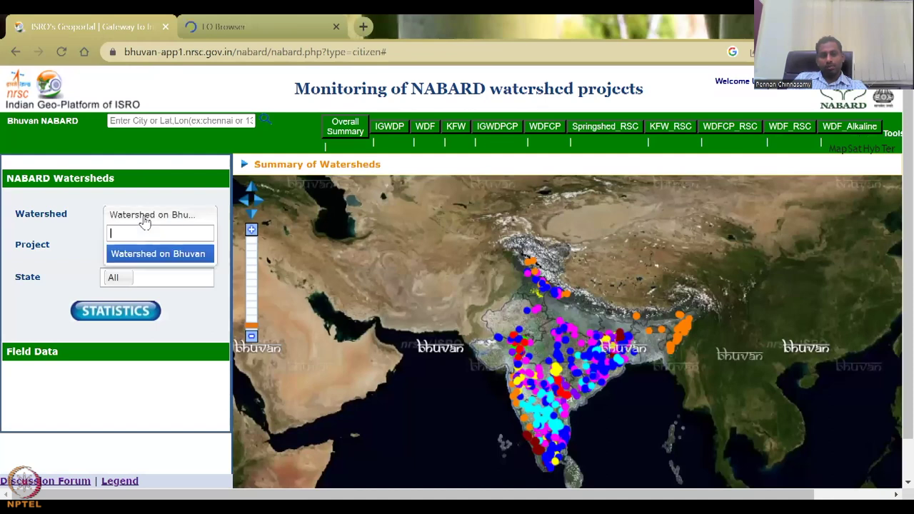
{"action": "left_click", "coordinate": [150, 259]}
{"action": "left_click", "coordinate": [148, 326]}
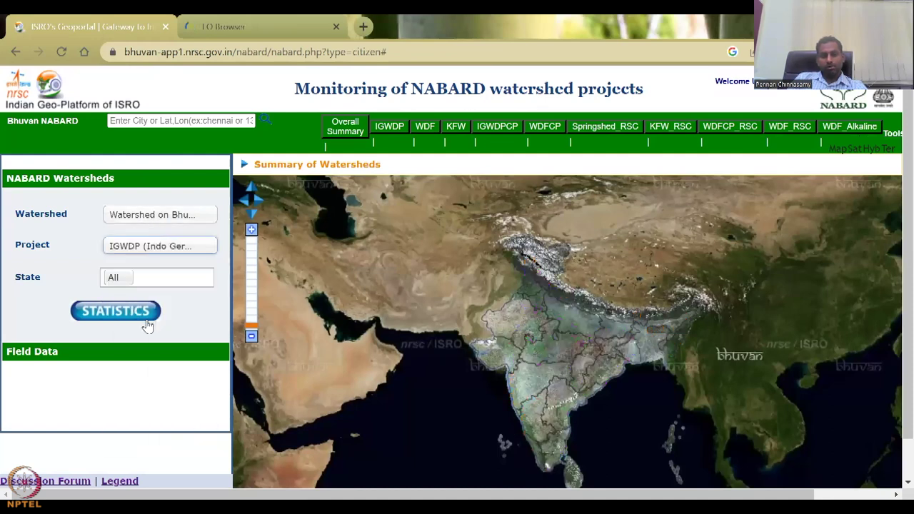
{"action": "left_click", "coordinate": [123, 282]}
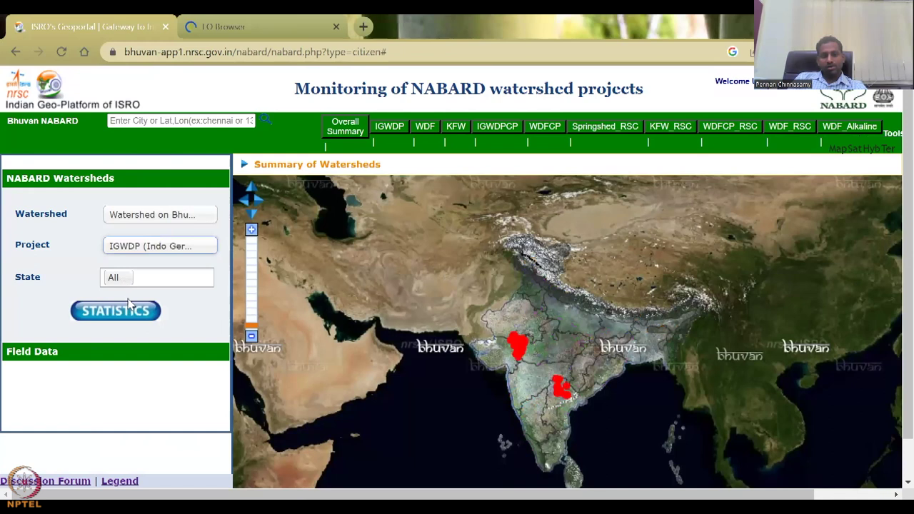
{"action": "left_click", "coordinate": [132, 315]}
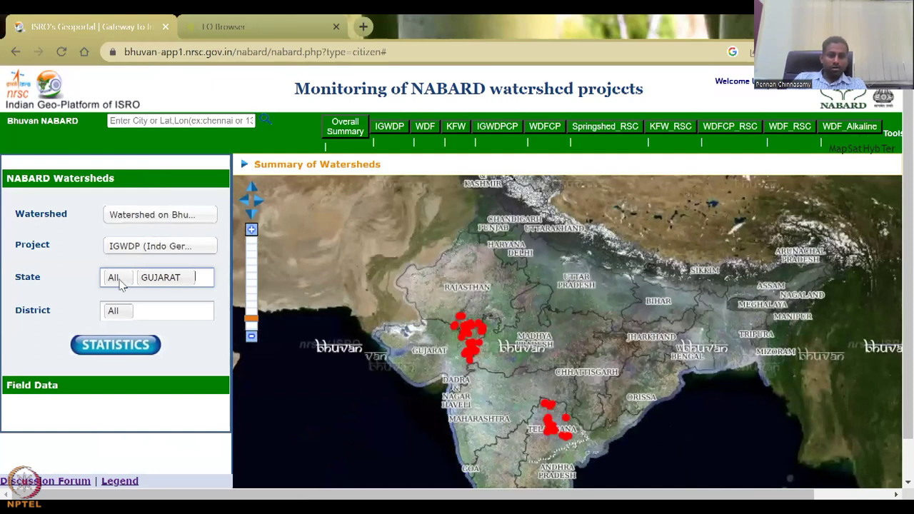
{"action": "left_click", "coordinate": [127, 312]}
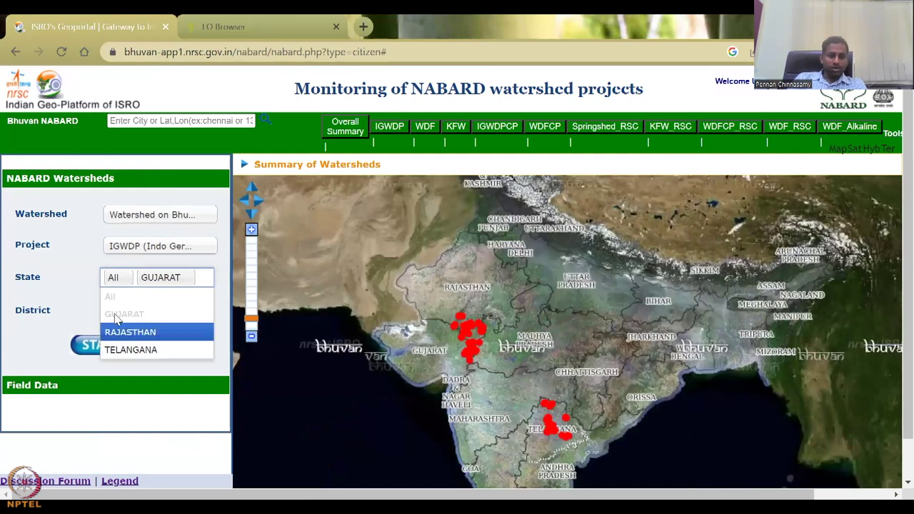
{"action": "left_click", "coordinate": [120, 319]}
Choose CHITTORGARH as the district and include All watersheds and clusters
{"action": "left_click", "coordinate": [119, 318]}
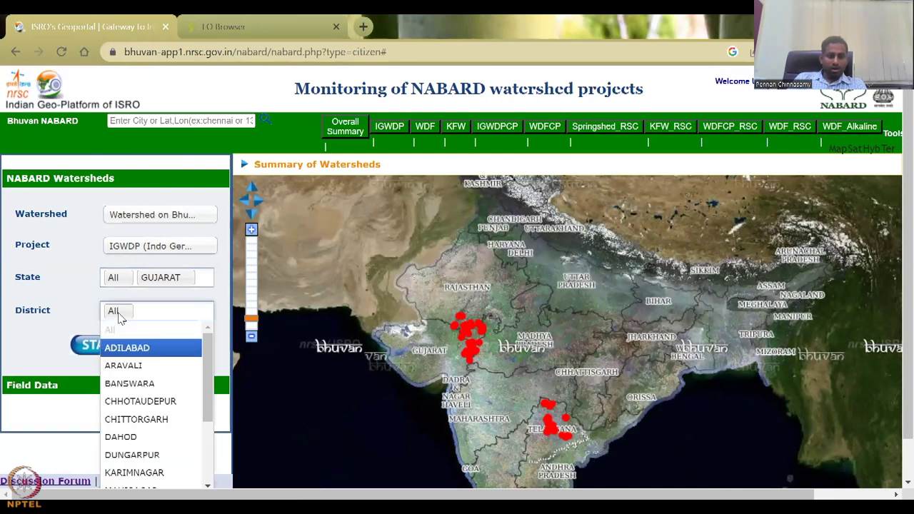
{"action": "left_click", "coordinate": [137, 421]}
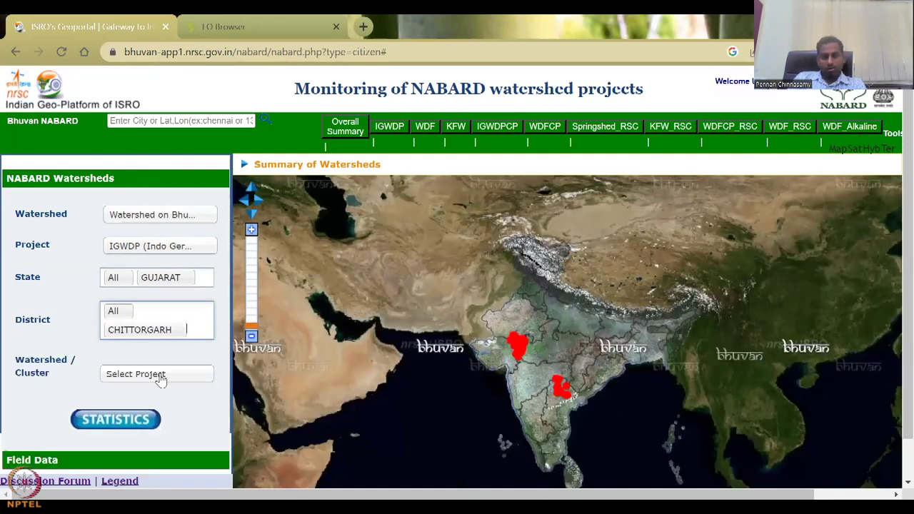
{"action": "left_click", "coordinate": [163, 310]}
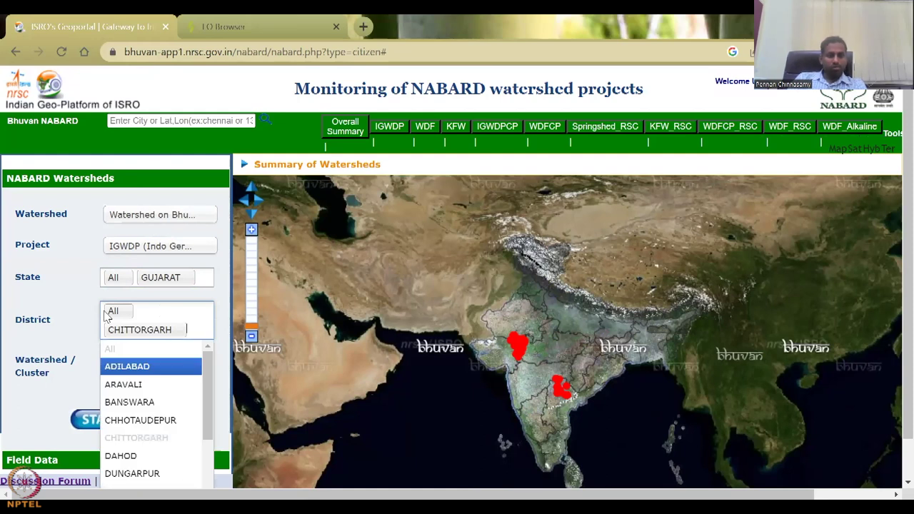
{"action": "key", "text": "Escape"}
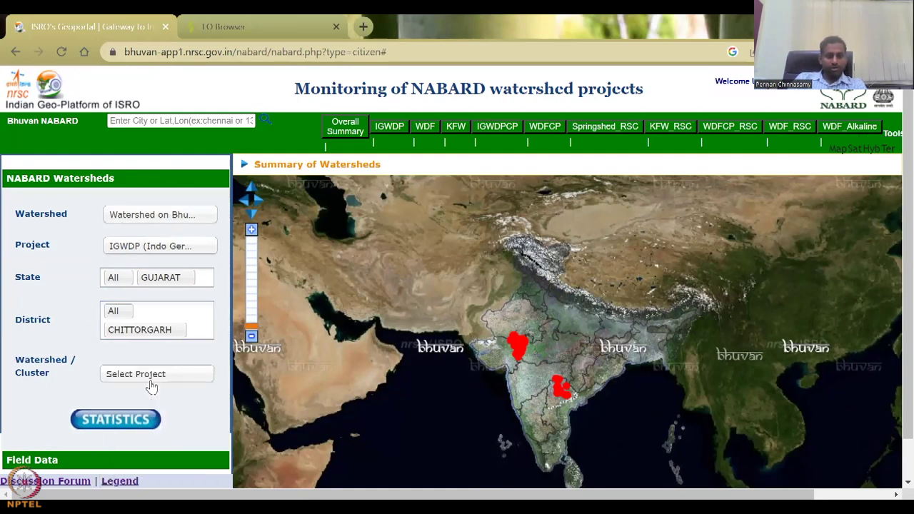
{"action": "left_click", "coordinate": [151, 386]}
{"action": "scroll", "coordinate": [157, 474], "scroll_direction": "down", "scroll_amount": 3}
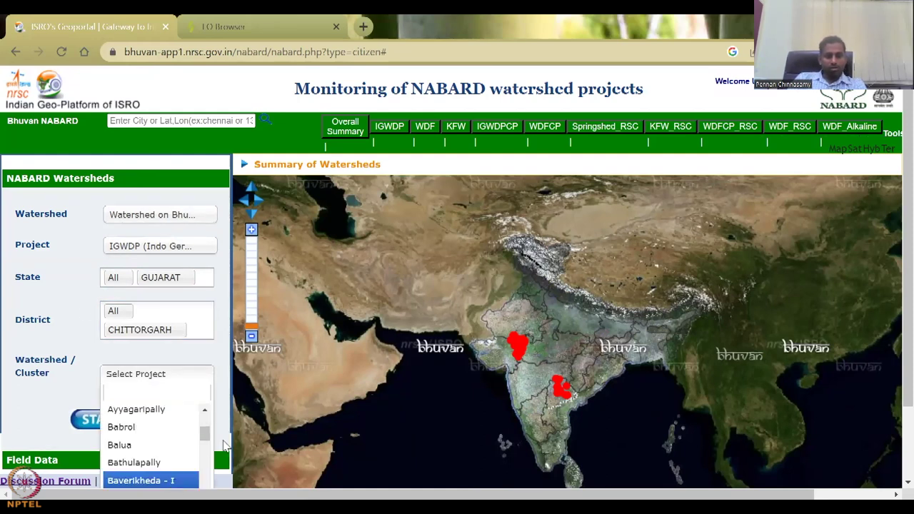
{"action": "scroll", "coordinate": [224, 430], "scroll_direction": "down", "scroll_amount": 1}
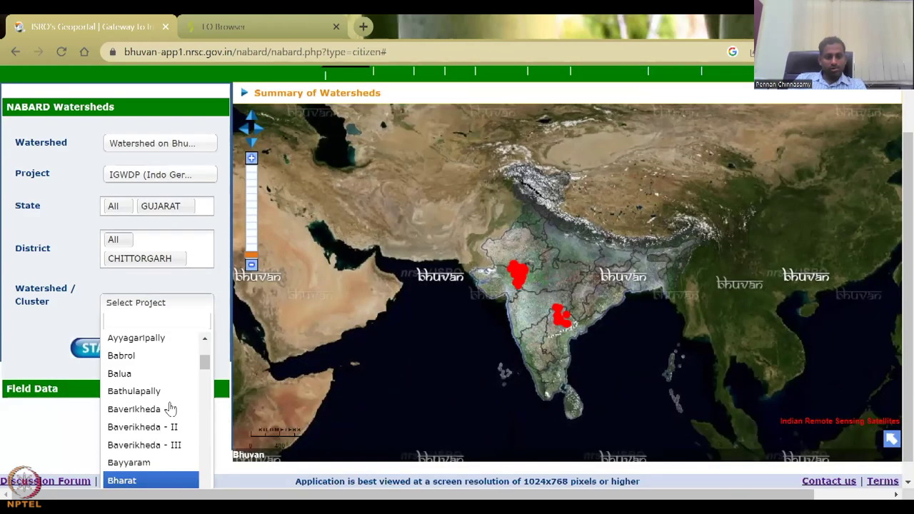
{"action": "scroll", "coordinate": [170, 410], "scroll_direction": "down", "scroll_amount": 3}
{"action": "scroll", "coordinate": [158, 432], "scroll_direction": "up", "scroll_amount": 8}
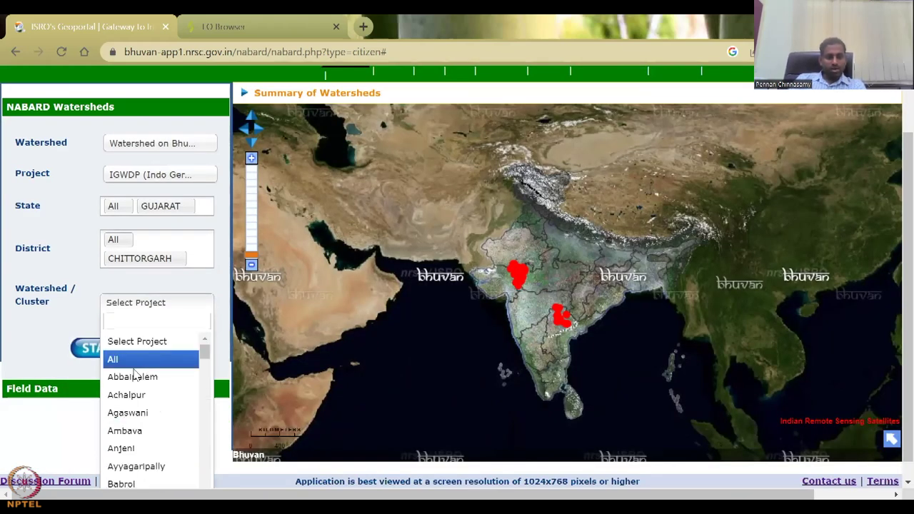
{"action": "left_click", "coordinate": [152, 361]}
Expand Field Data and choose project IGWDP with state GUJARAT
{"action": "left_click", "coordinate": [206, 393]}
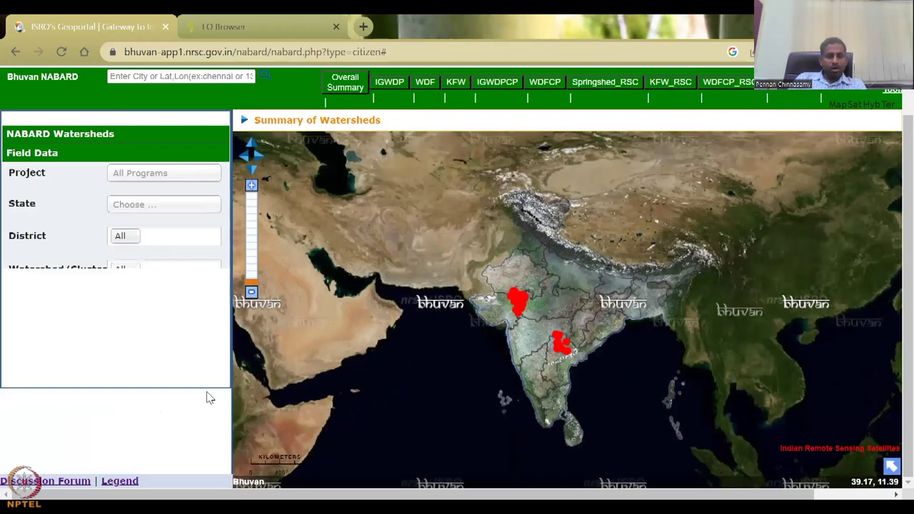
{"action": "left_click", "coordinate": [159, 180]}
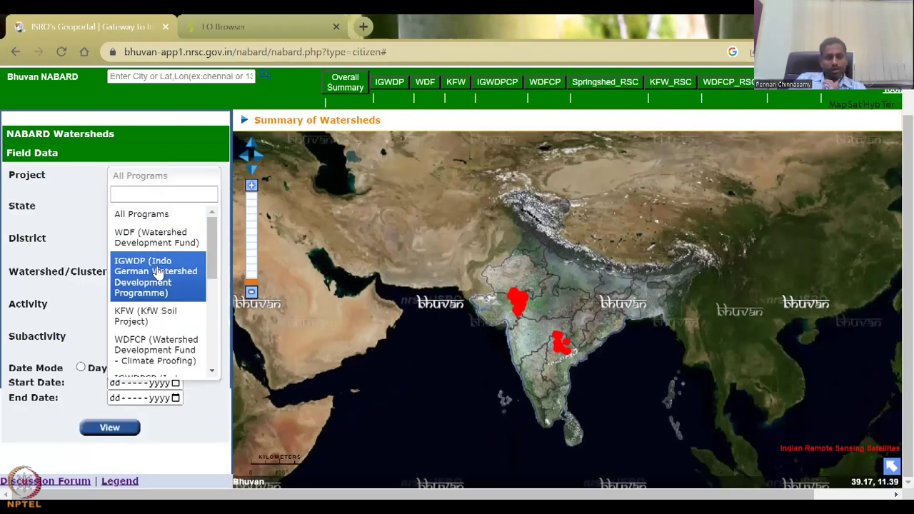
{"action": "left_click", "coordinate": [157, 275]}
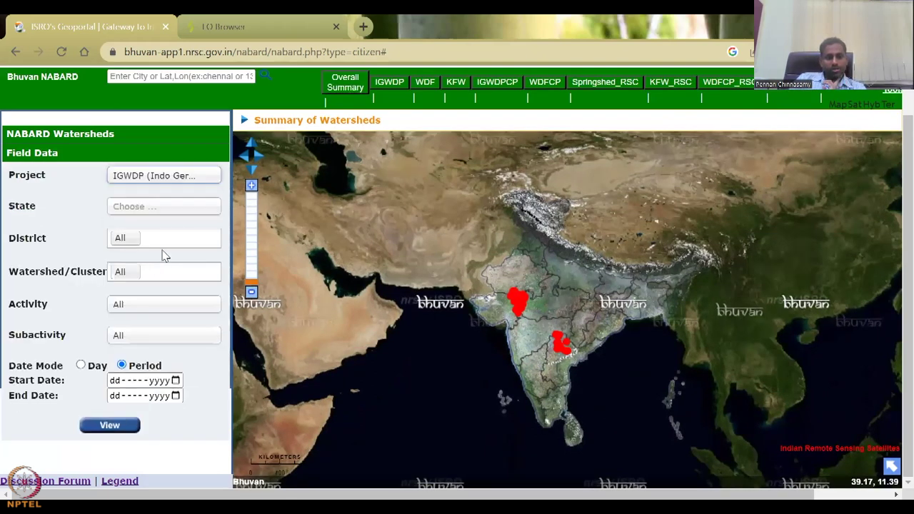
{"action": "left_click", "coordinate": [135, 207]}
{"action": "left_click", "coordinate": [172, 206]}
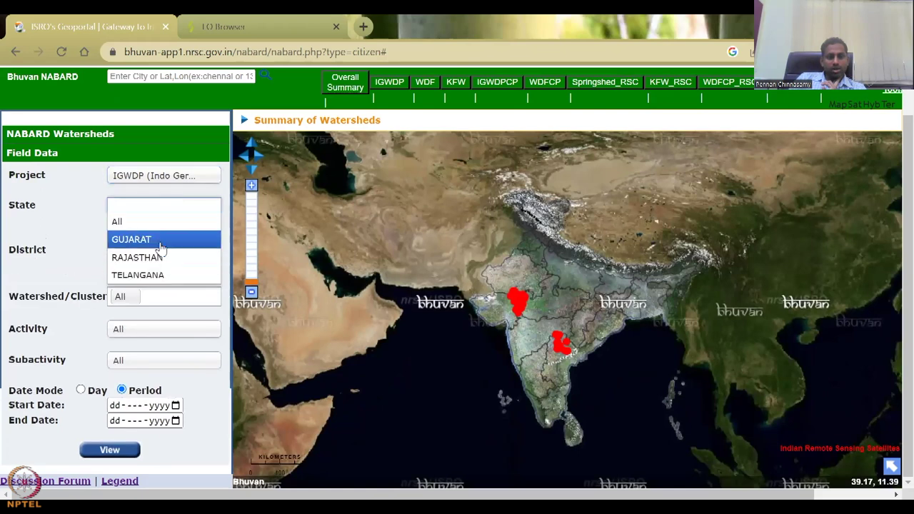
{"action": "left_click", "coordinate": [157, 239]}
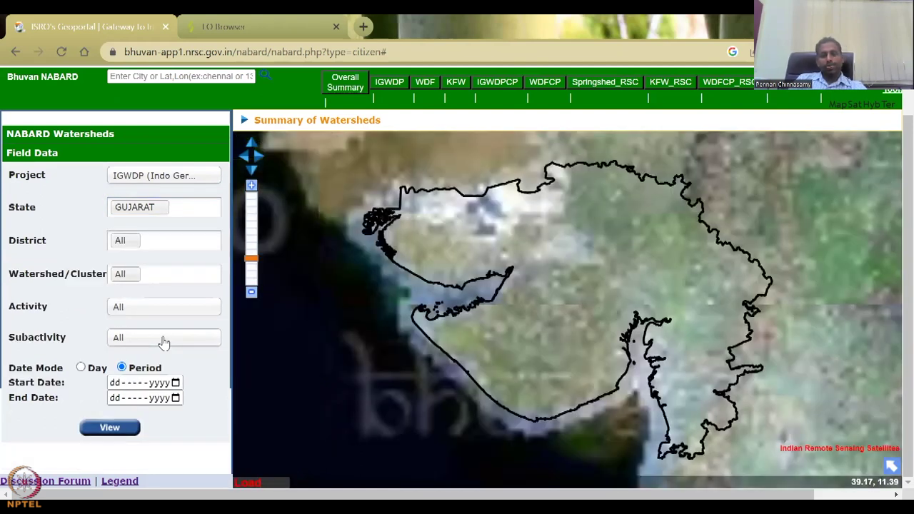
Keep Activity set to All in the field-data query
{"action": "left_click", "coordinate": [164, 340]}
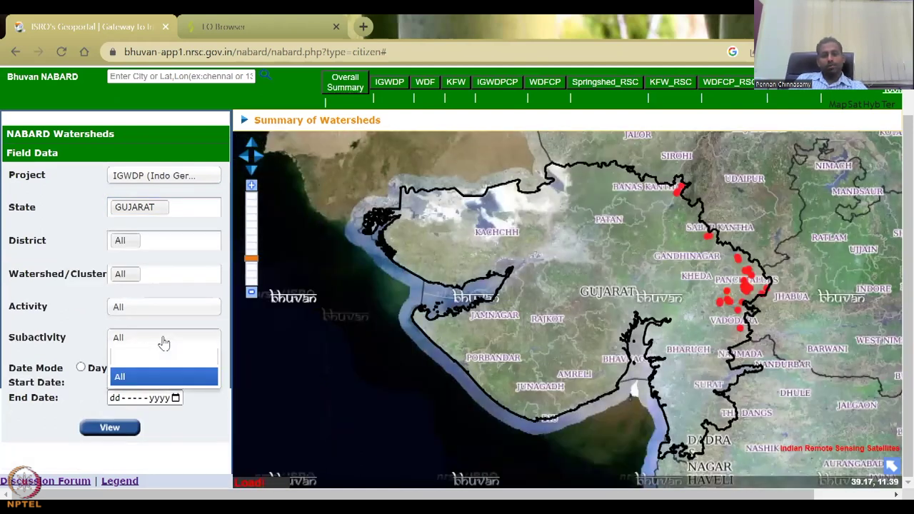
{"action": "left_click", "coordinate": [183, 308]}
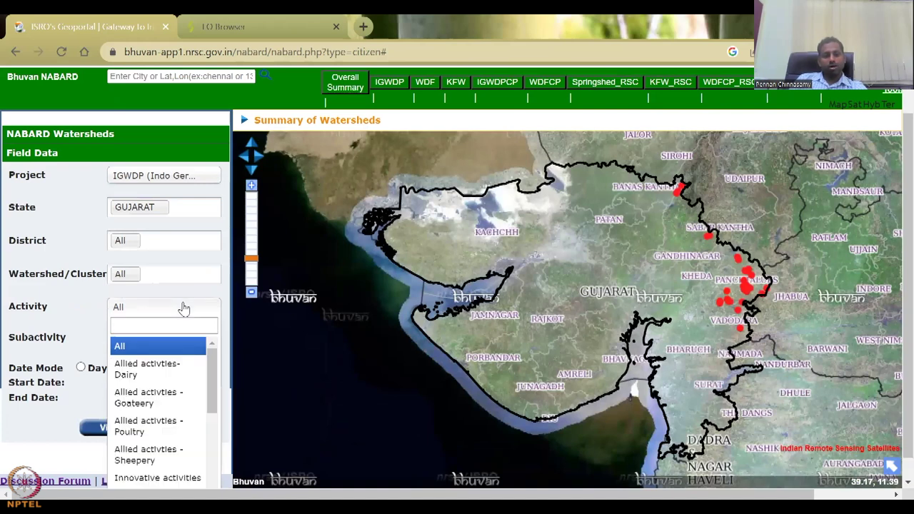
{"action": "scroll", "coordinate": [195, 471], "scroll_direction": "down", "scroll_amount": 5}
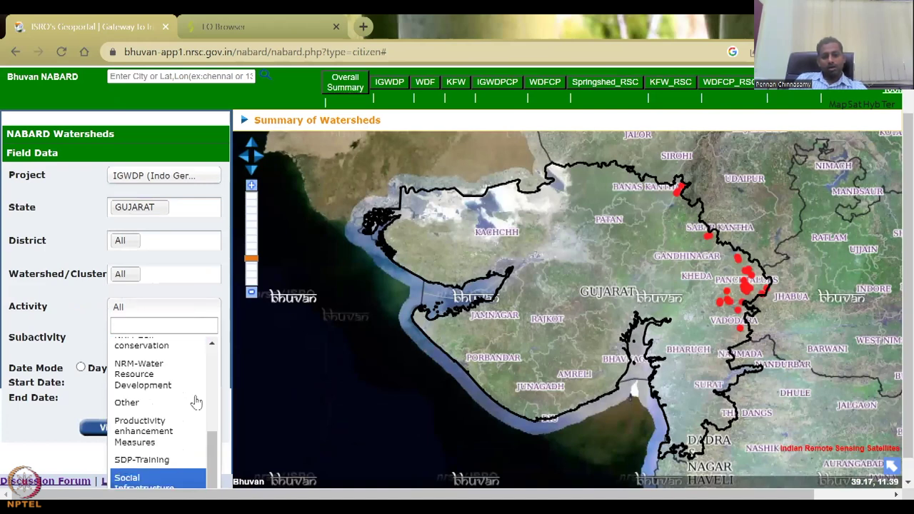
{"action": "scroll", "coordinate": [164, 318], "scroll_direction": "up", "scroll_amount": 10}
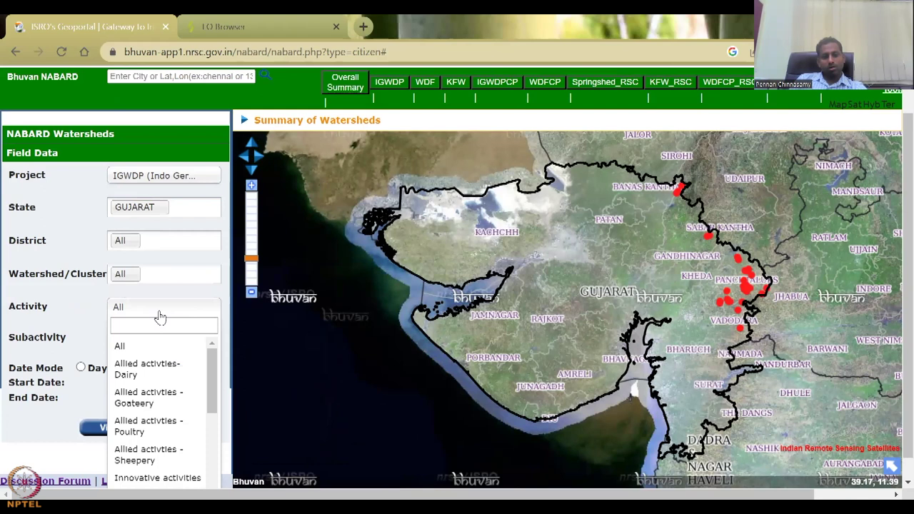
{"action": "left_click", "coordinate": [155, 347]}
{"action": "left_click", "coordinate": [155, 343]}
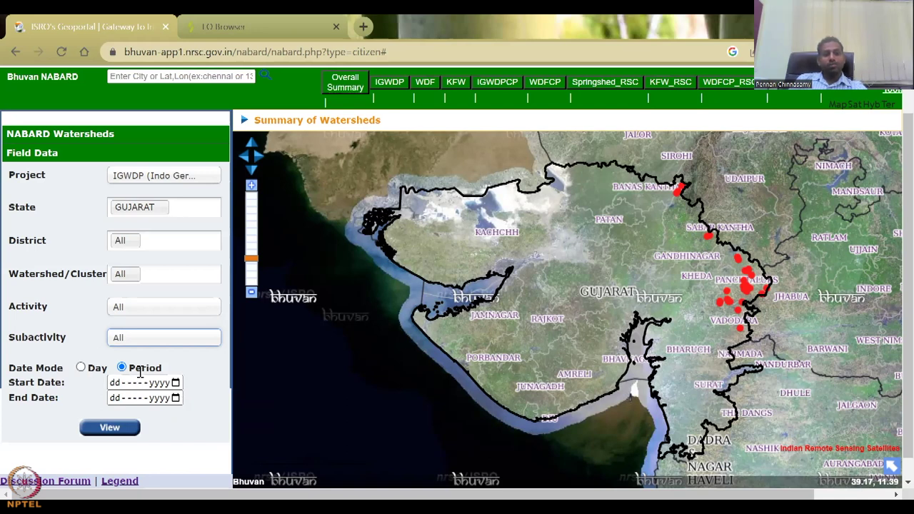
Set the query dates from 01-Jan-2012 to 22-Mar-2023
{"action": "left_click", "coordinate": [174, 383]}
{"action": "left_click", "coordinate": [174, 383]}
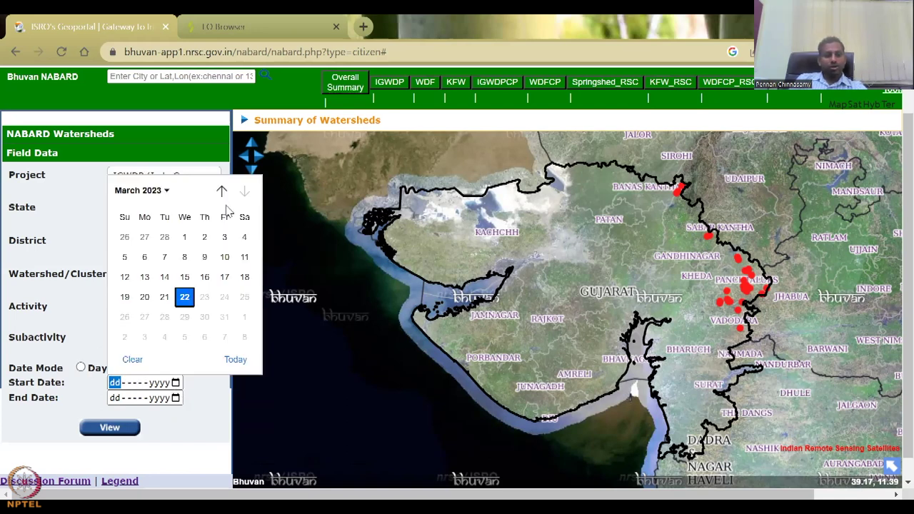
{"action": "left_click", "coordinate": [147, 195]}
{"action": "scroll", "coordinate": [147, 235], "scroll_direction": "up", "scroll_amount": 4}
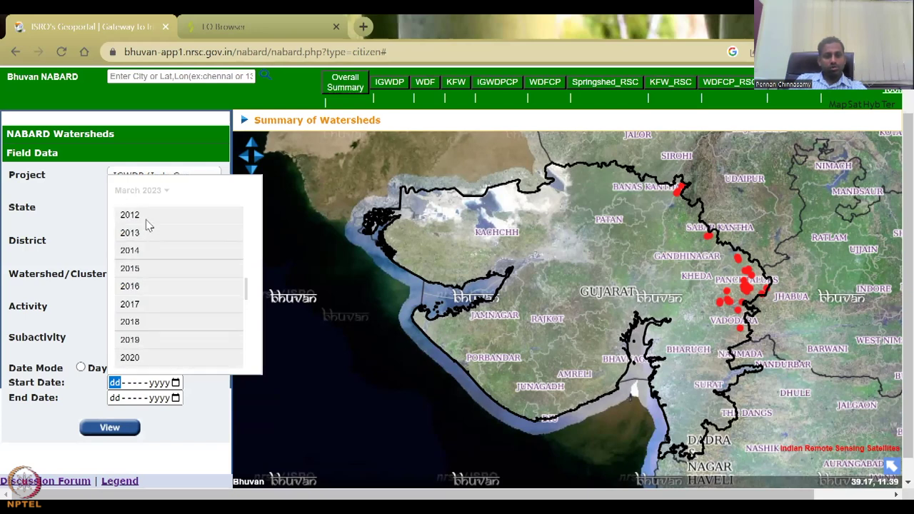
{"action": "left_click", "coordinate": [147, 223]}
{"action": "left_click", "coordinate": [136, 235]}
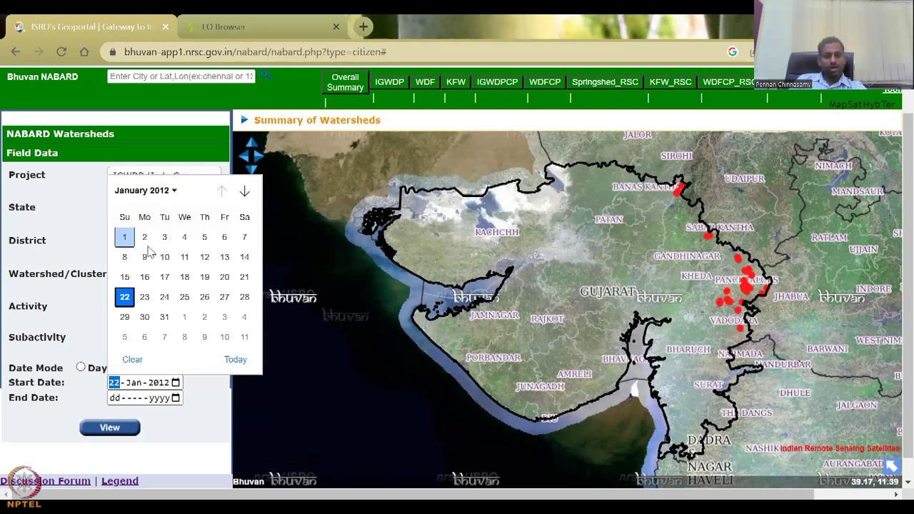
{"action": "left_click", "coordinate": [125, 238]}
{"action": "left_click", "coordinate": [176, 400]}
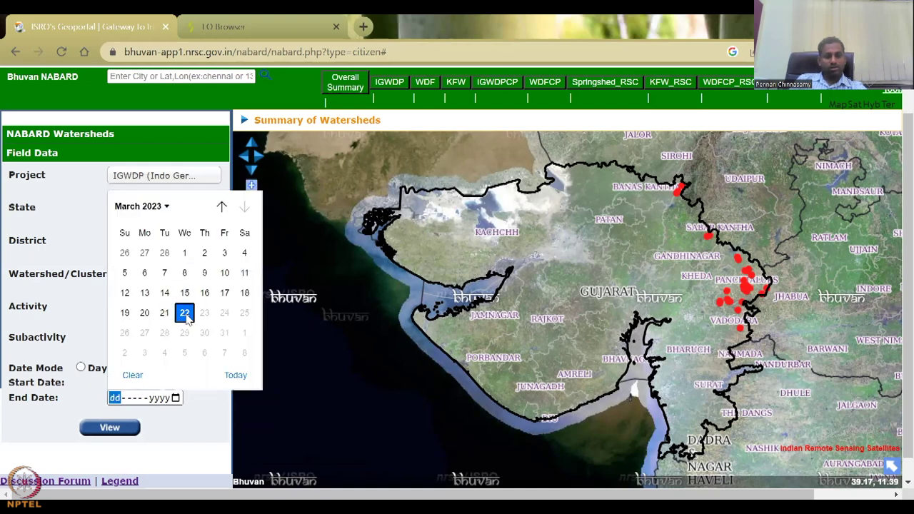
{"action": "left_click", "coordinate": [185, 314]}
Plot the 379 IGWDP Gujarat field-data points and zoom into the Santrampur–Jhalod cluster
{"action": "left_click", "coordinate": [130, 430]}
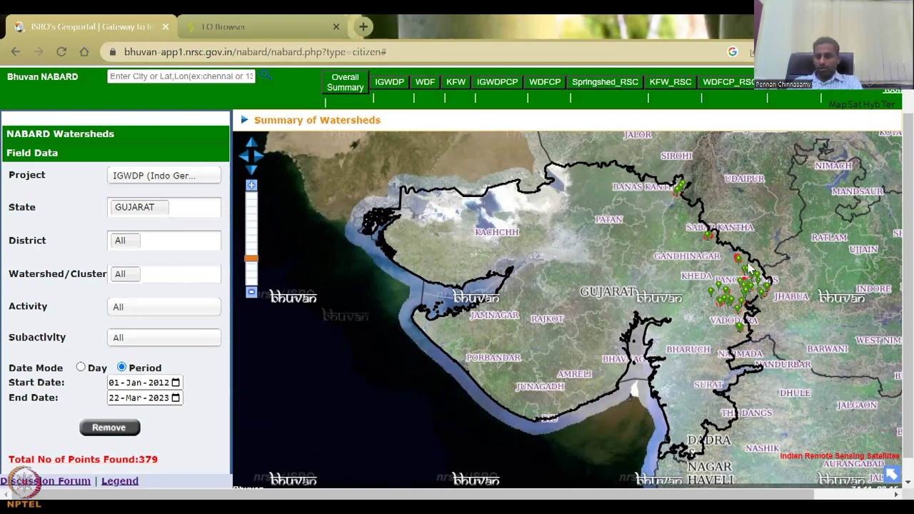
{"action": "scroll", "coordinate": [748, 266], "scroll_direction": "up", "scroll_amount": 1}
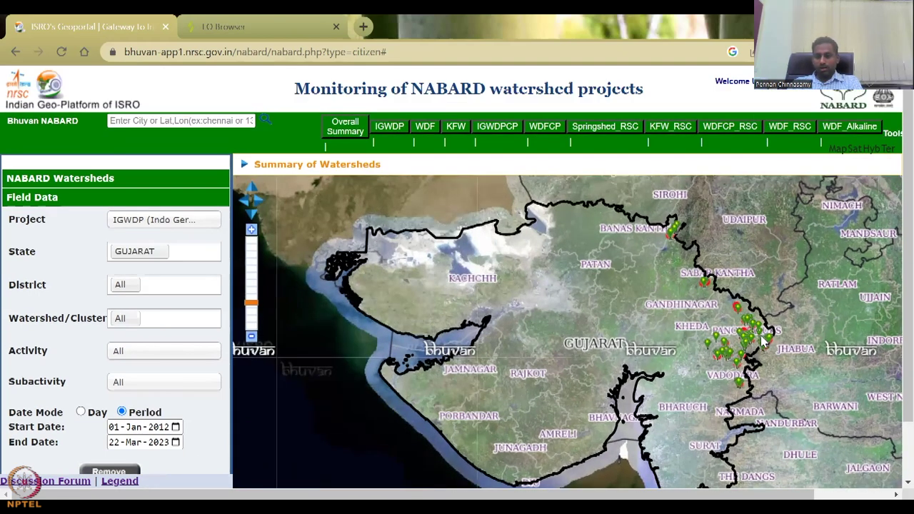
{"action": "scroll", "coordinate": [762, 341], "scroll_direction": "up", "scroll_amount": 1}
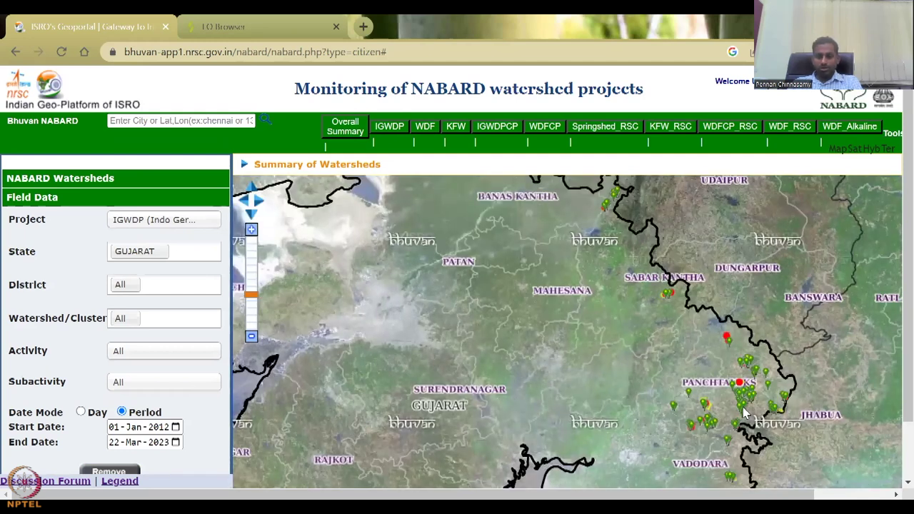
{"action": "scroll", "coordinate": [743, 407], "scroll_direction": "up", "scroll_amount": 1}
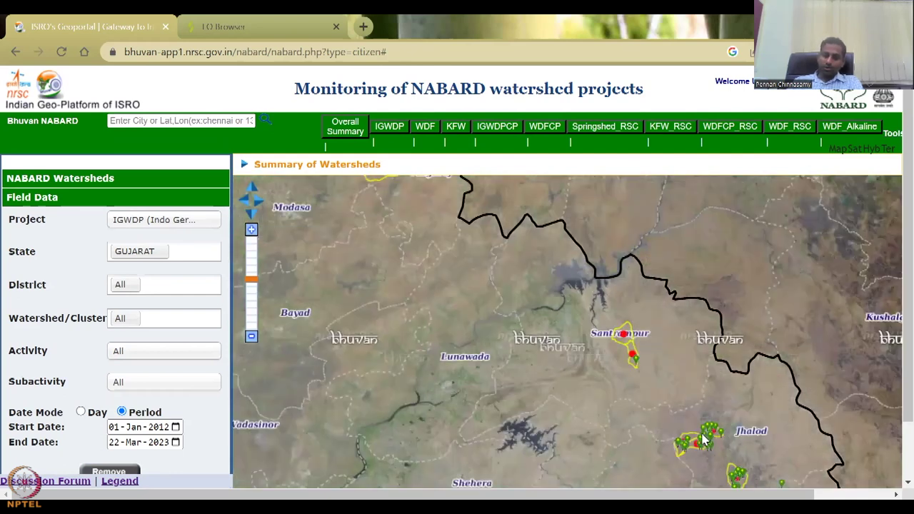
Open record 2673546 for the Sarmariya marker near Jhalod and view its second photo
{"action": "left_click", "coordinate": [703, 439]}
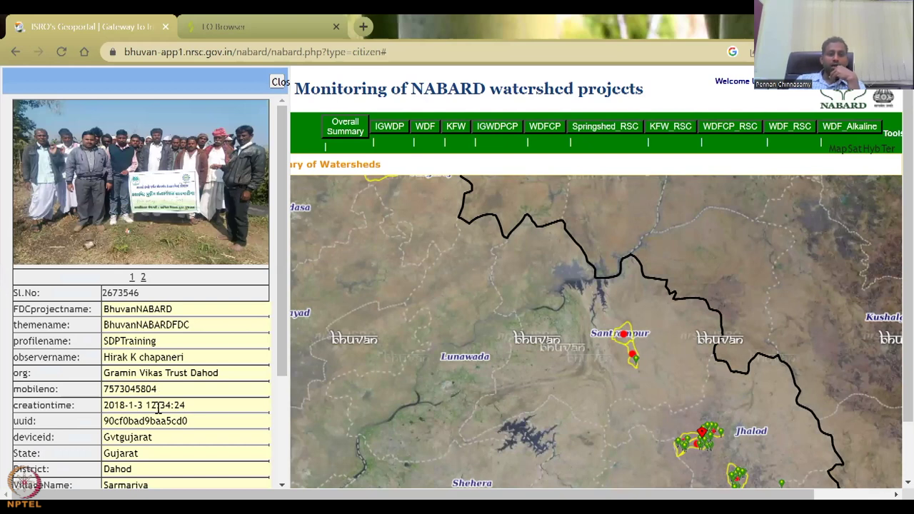
{"action": "scroll", "coordinate": [159, 407], "scroll_direction": "down", "scroll_amount": 1}
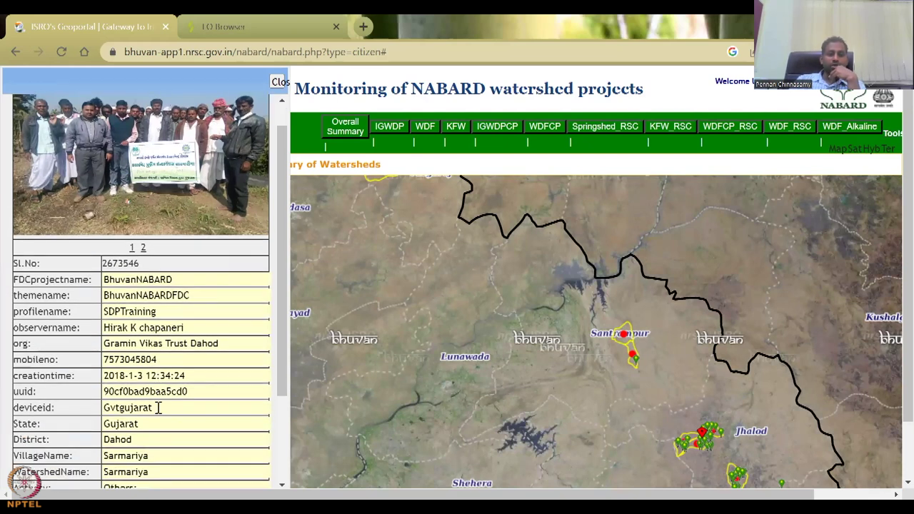
{"action": "scroll", "coordinate": [159, 406], "scroll_direction": "down", "scroll_amount": 4}
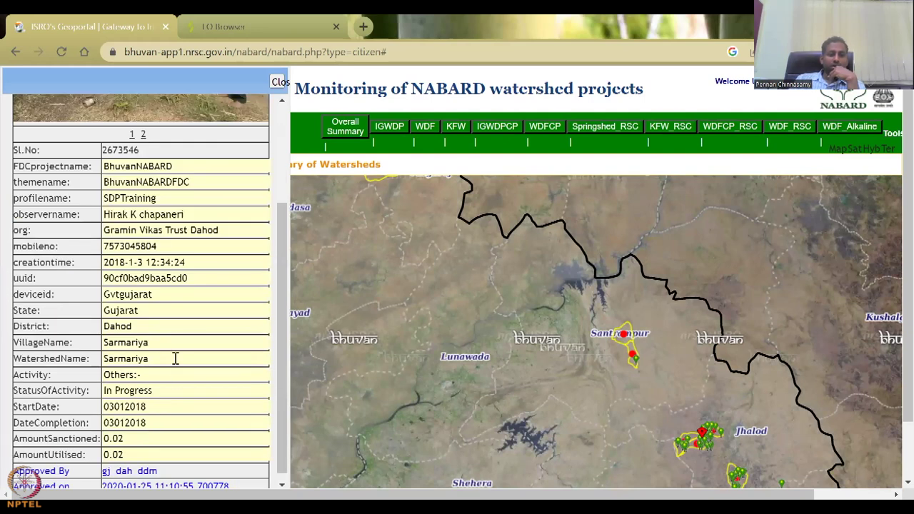
{"action": "scroll", "coordinate": [175, 359], "scroll_direction": "down", "scroll_amount": 1}
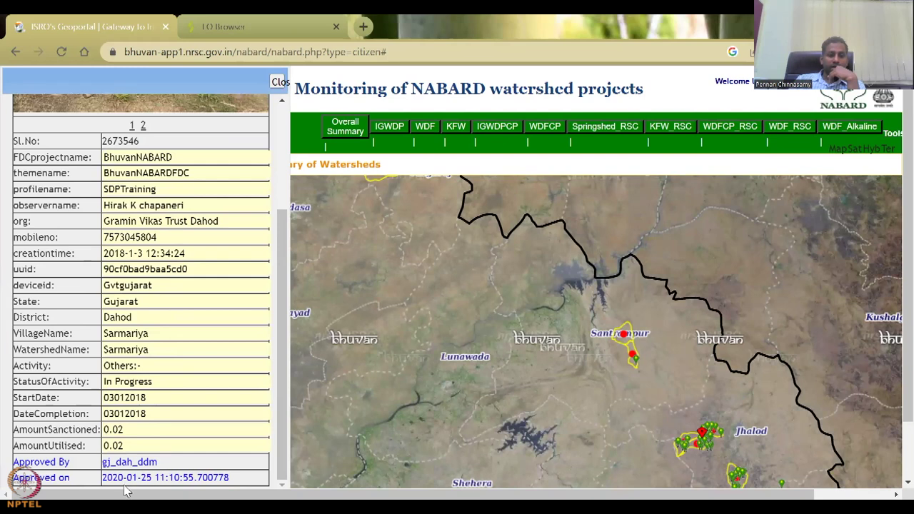
{"action": "scroll", "coordinate": [186, 382], "scroll_direction": "up", "scroll_amount": 5}
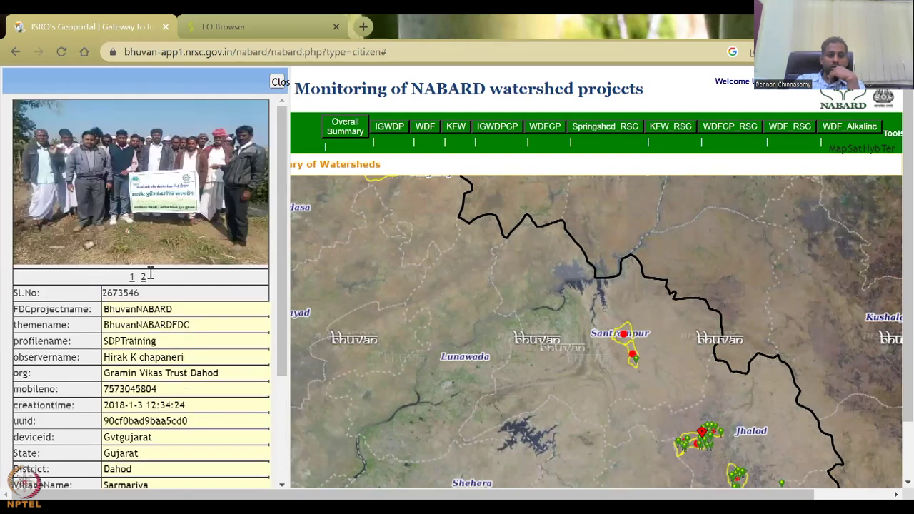
{"action": "left_click", "coordinate": [143, 279]}
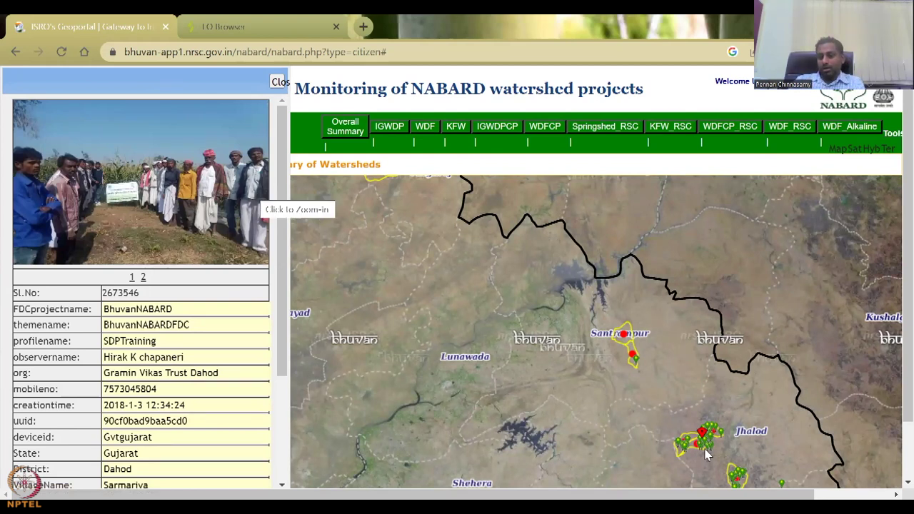
Select StartDate 03012018 and the Approved on timestamp, then return to the photo
{"action": "scroll", "coordinate": [175, 308], "scroll_direction": "down", "scroll_amount": 3}
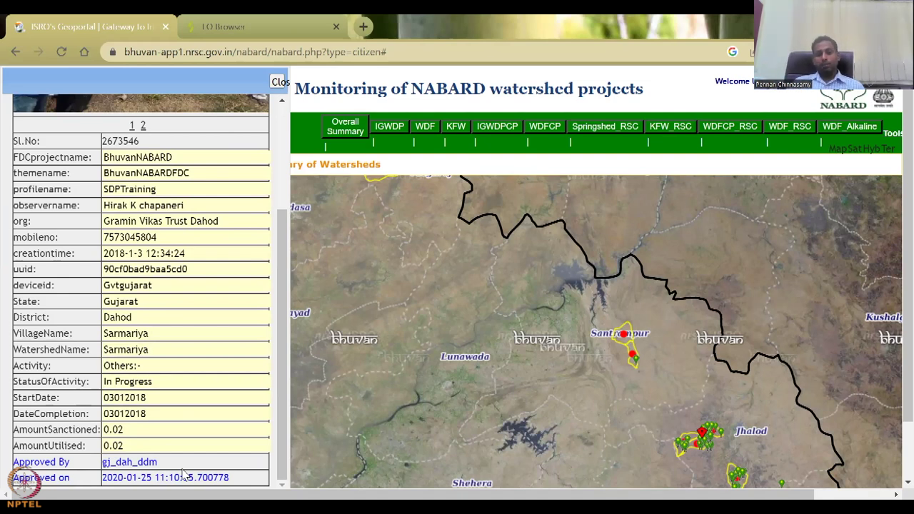
{"action": "left_click", "coordinate": [149, 394]}
{"action": "left_click_drag", "start_coordinate": [102, 483], "coordinate": [256, 481]}
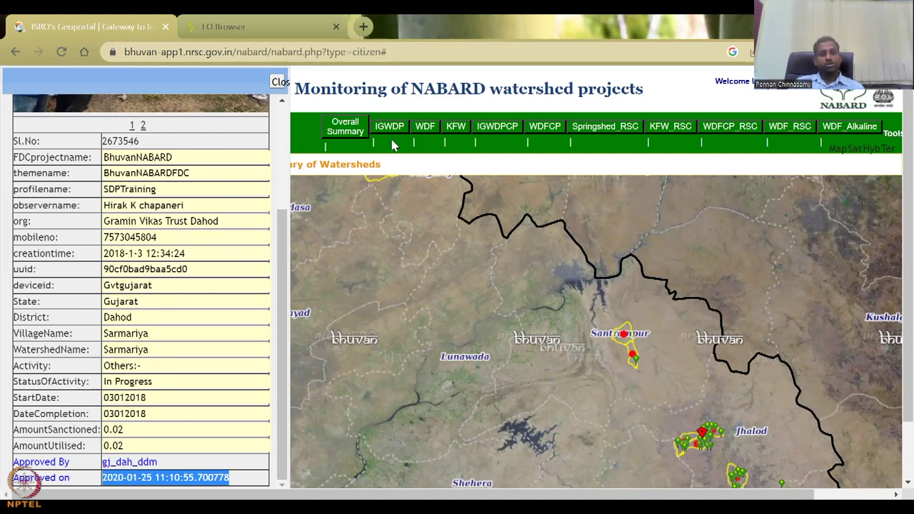
{"action": "scroll", "coordinate": [193, 150], "scroll_direction": "up", "scroll_amount": 3}
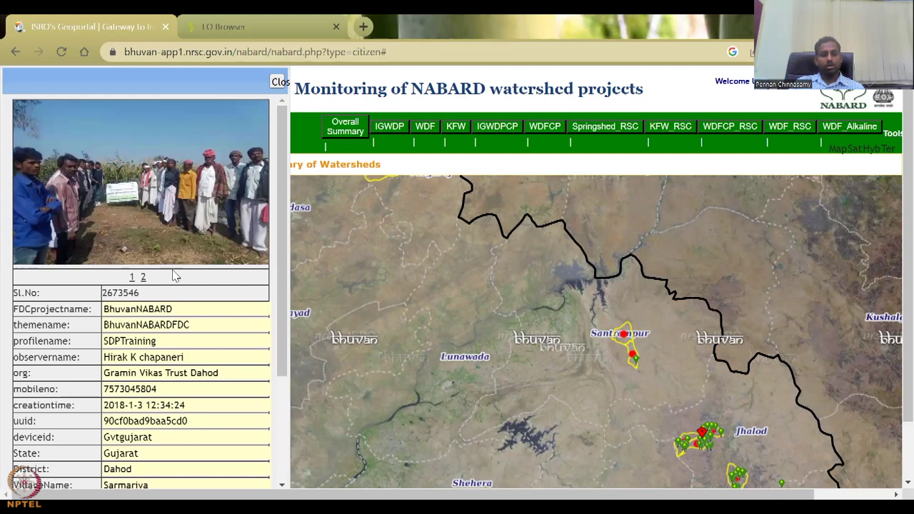
Close the Sarmariya record and recentre the map on points around Jhalod and Dohad
{"action": "left_click", "coordinate": [279, 82]}
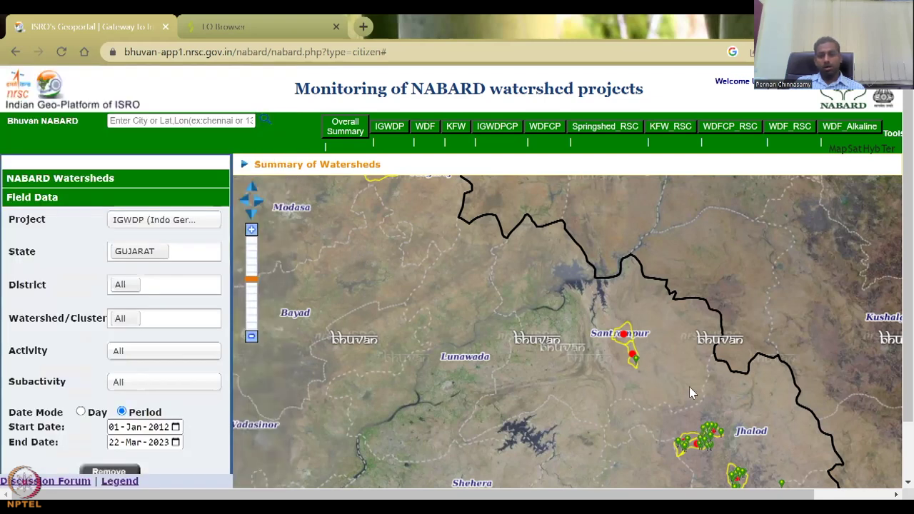
{"action": "scroll", "coordinate": [688, 404], "scroll_direction": "down", "scroll_amount": 1}
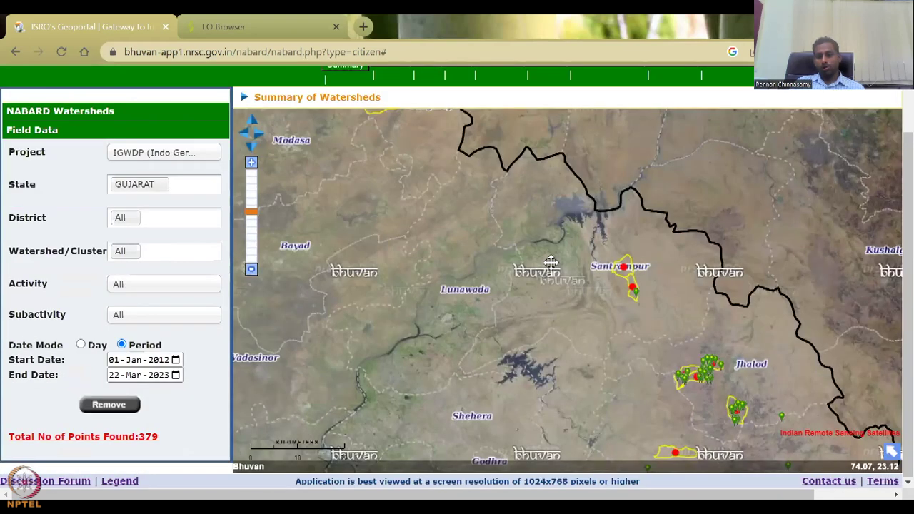
{"action": "left_click_drag", "start_coordinate": [636, 277], "coordinate": [589, 281]}
{"action": "left_click_drag", "start_coordinate": [752, 365], "coordinate": [634, 241]}
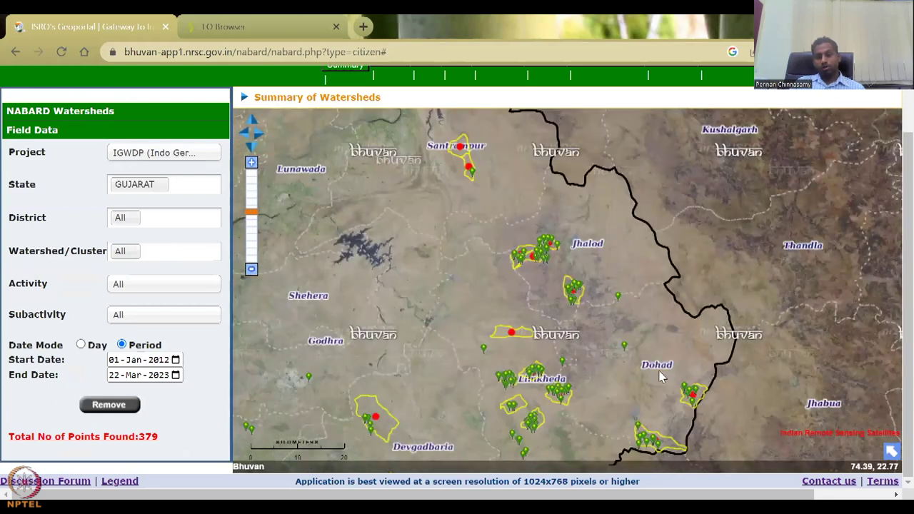
{"action": "scroll", "coordinate": [659, 370], "scroll_direction": "down", "scroll_amount": 1}
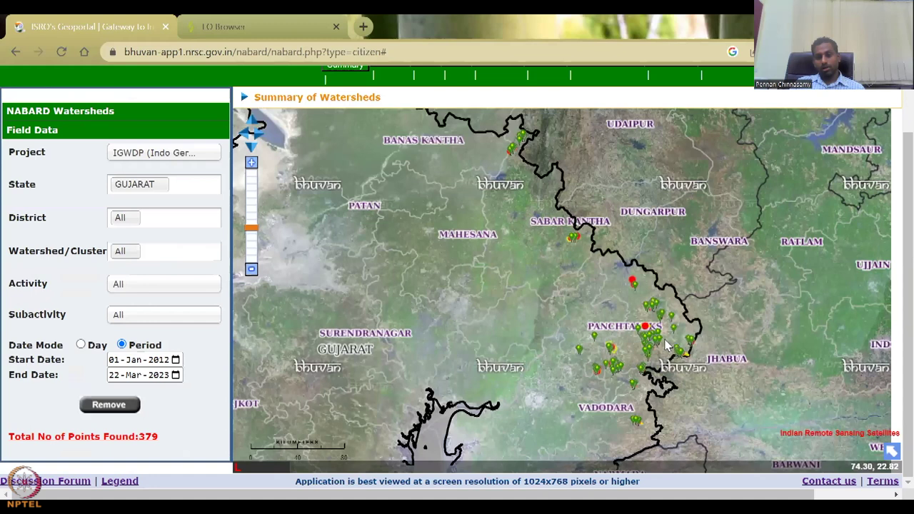
{"action": "scroll", "coordinate": [669, 347], "scroll_direction": "up", "scroll_amount": 1}
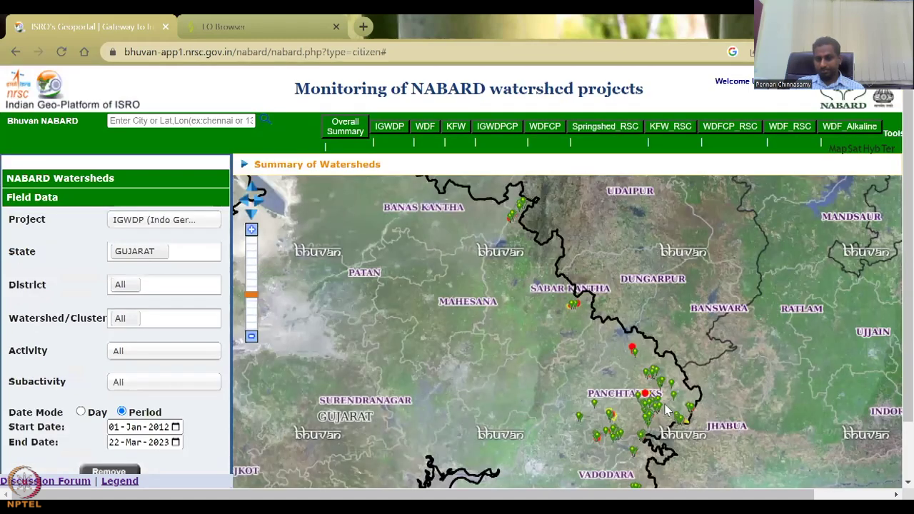
{"action": "scroll", "coordinate": [665, 411], "scroll_direction": "up", "scroll_amount": 1}
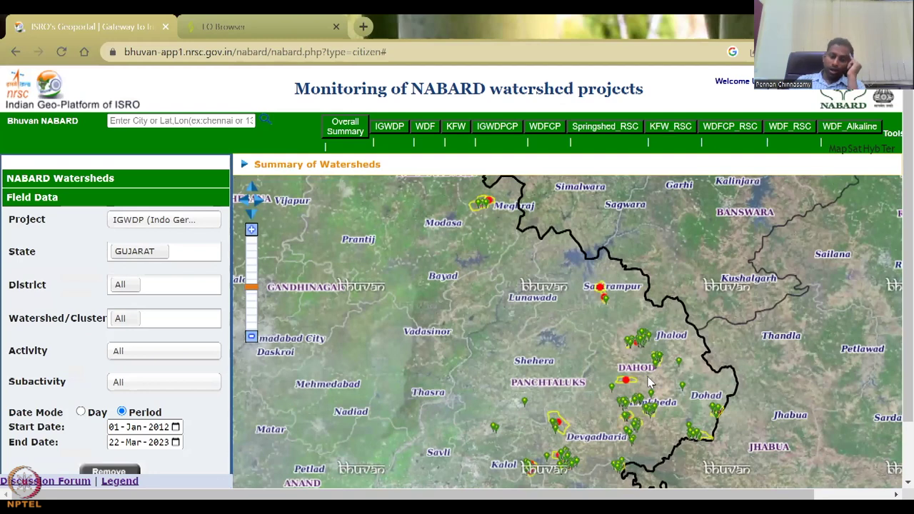
{"action": "scroll", "coordinate": [649, 382], "scroll_direction": "up", "scroll_amount": 1}
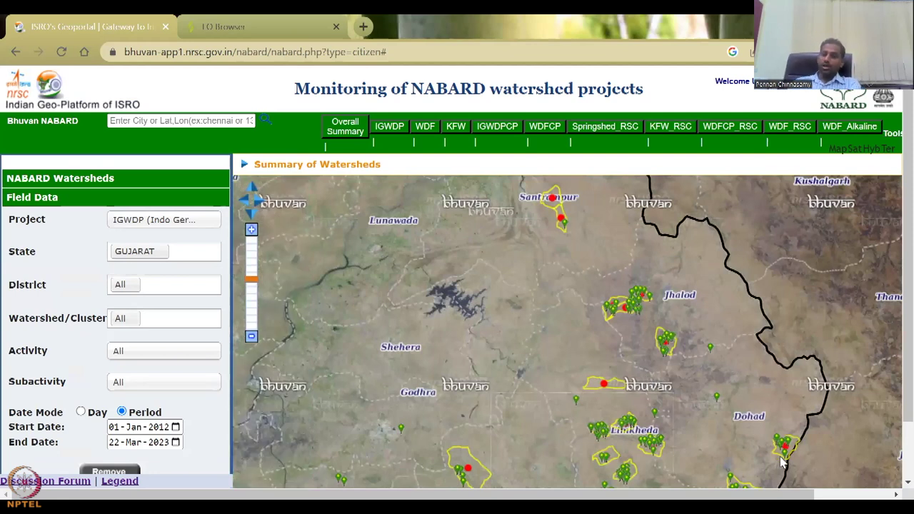
Open record 2275421 near Dohad and select its organisation and Details 'On weather based agro advisory'
{"action": "left_click", "coordinate": [714, 395]}
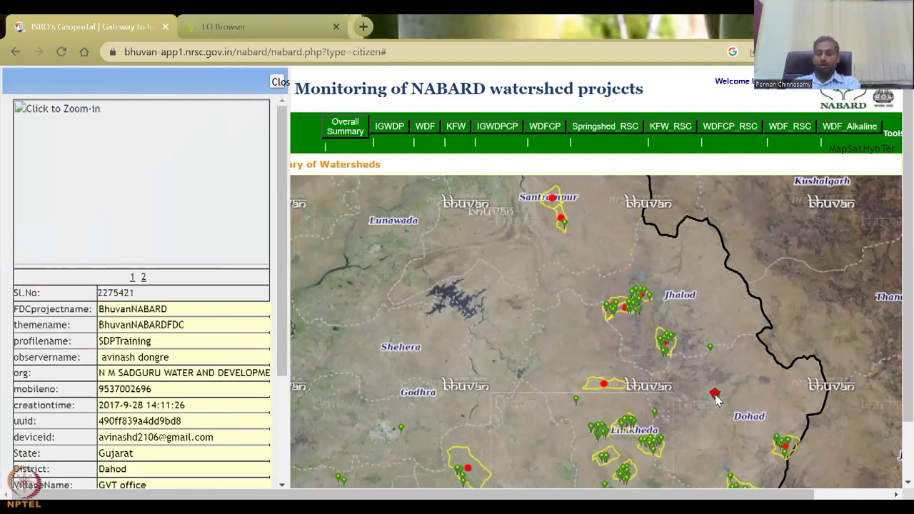
{"action": "triple_click", "coordinate": [166, 379]}
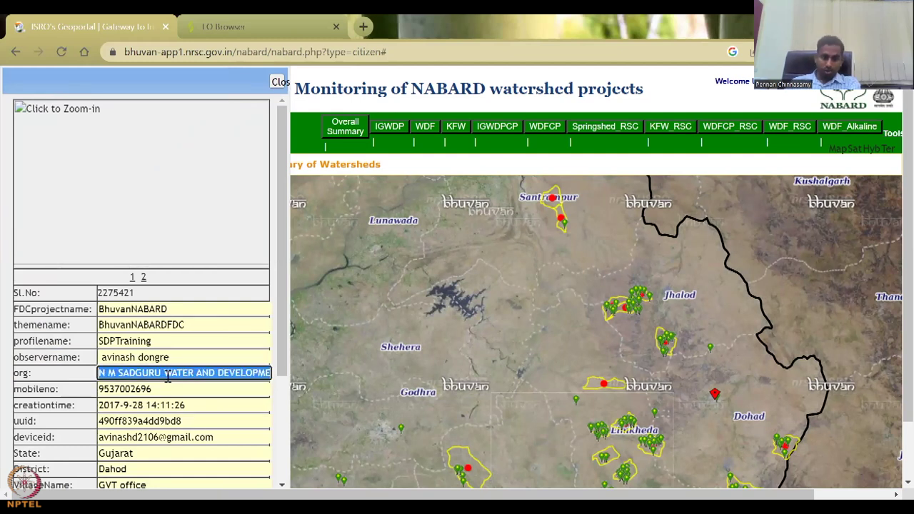
{"action": "scroll", "coordinate": [137, 407], "scroll_direction": "down", "scroll_amount": 2}
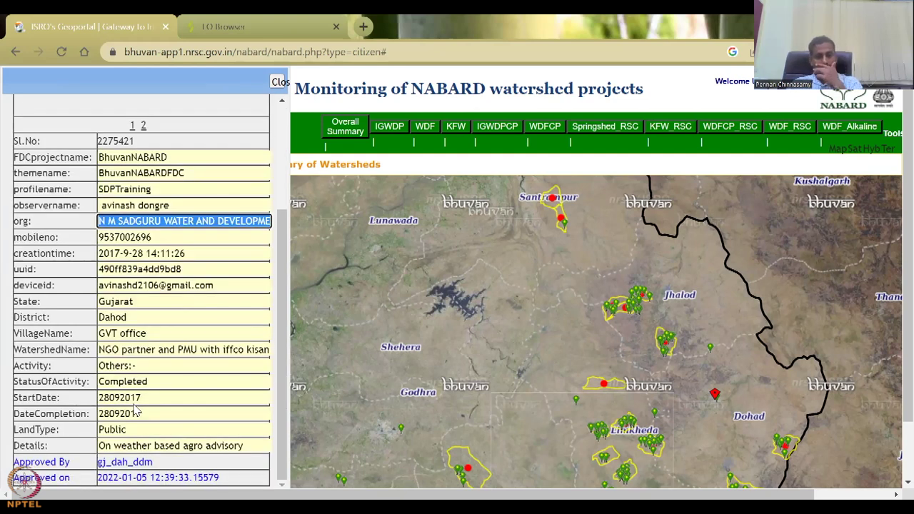
{"action": "scroll", "coordinate": [153, 427], "scroll_direction": "down", "scroll_amount": 1}
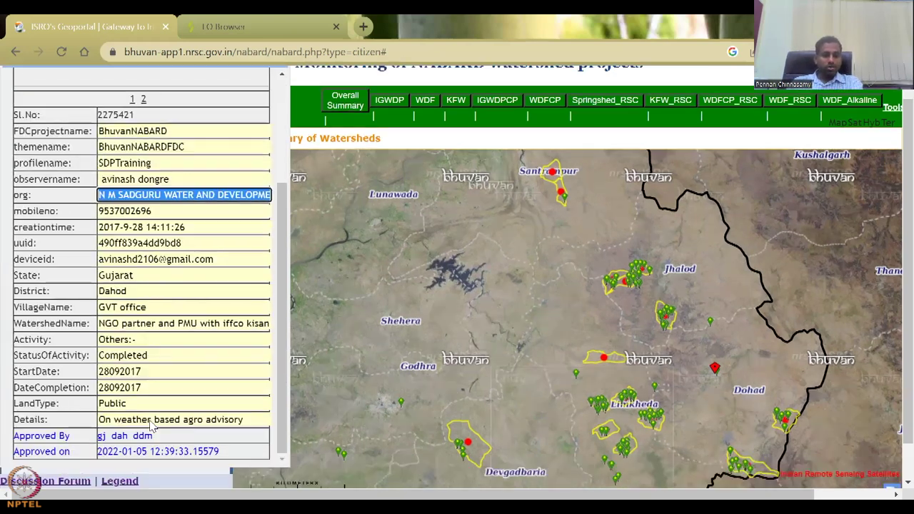
{"action": "scroll", "coordinate": [178, 293], "scroll_direction": "down", "scroll_amount": 1}
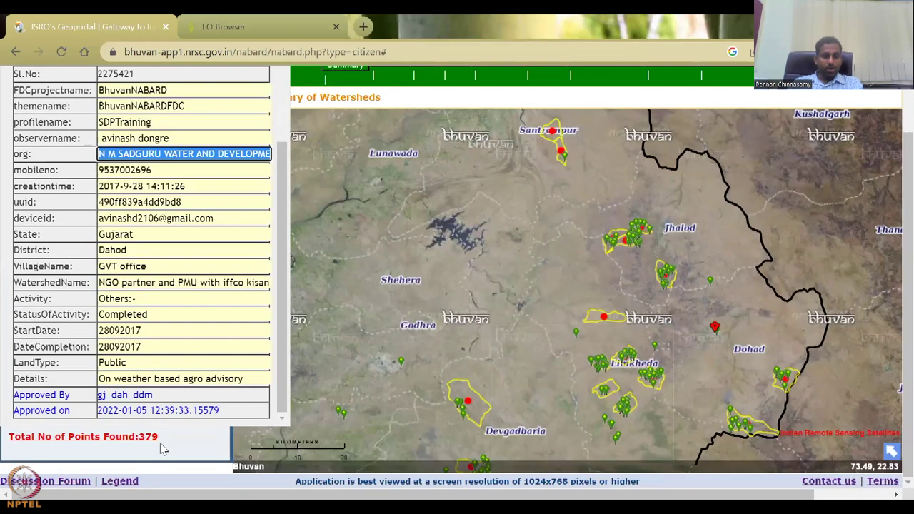
{"action": "left_click_drag", "start_coordinate": [255, 379], "coordinate": [82, 397]}
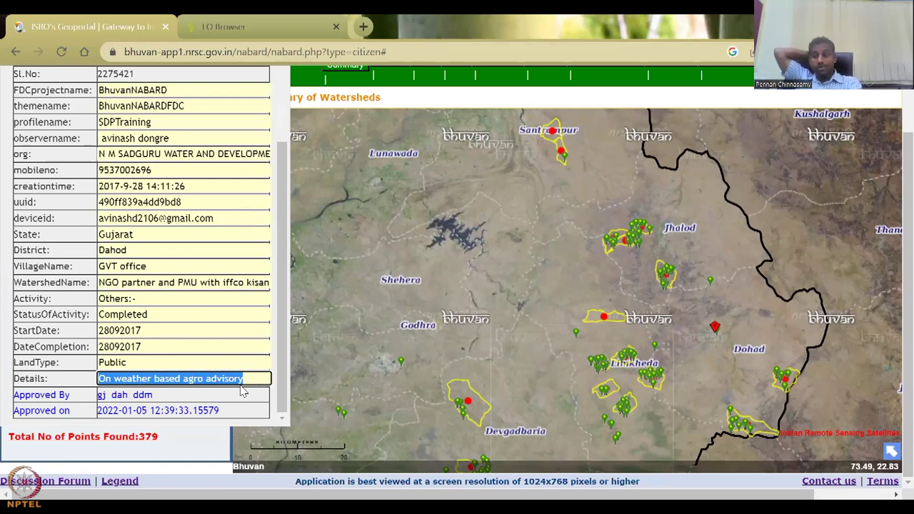
{"action": "scroll", "coordinate": [220, 345], "scroll_direction": "up", "scroll_amount": 2}
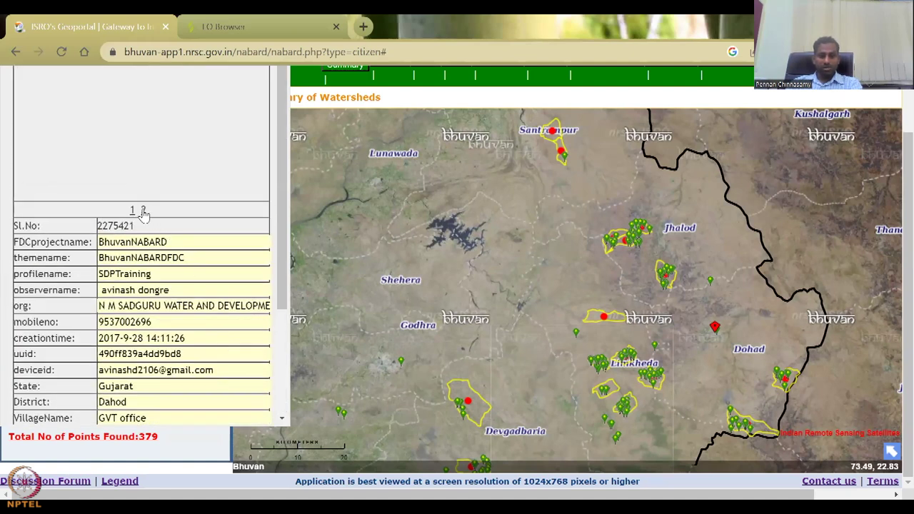
{"action": "scroll", "coordinate": [222, 309], "scroll_direction": "up", "scroll_amount": 2}
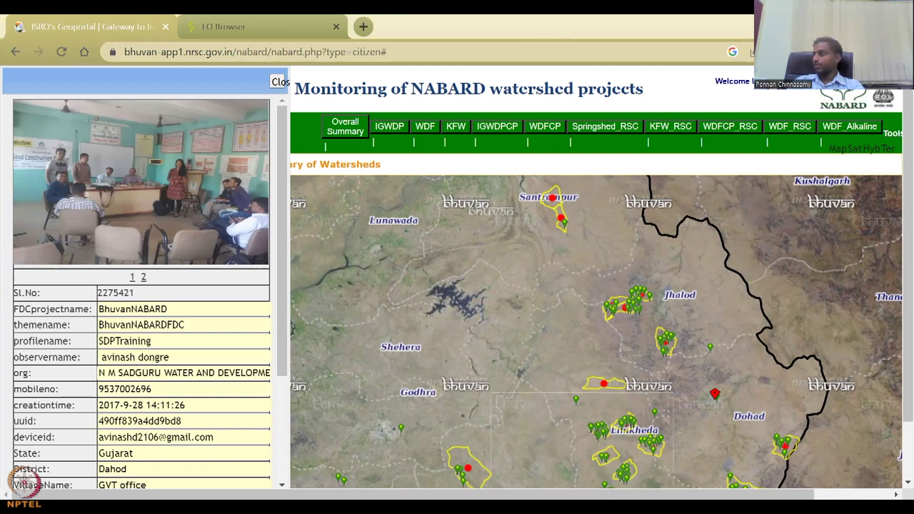
{"action": "left_click", "coordinate": [124, 180]}
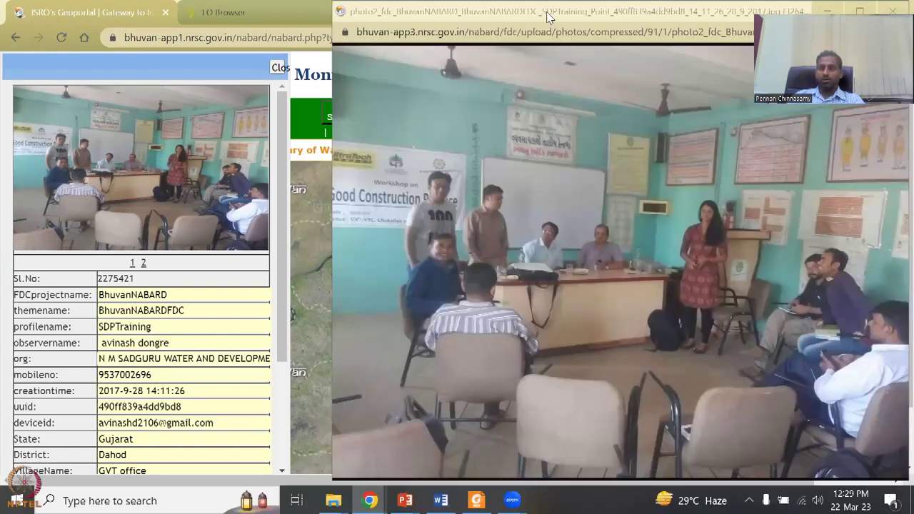
{"action": "left_click_drag", "start_coordinate": [548, 17], "coordinate": [382, 17]}
{"action": "left_click", "coordinate": [153, 151]}
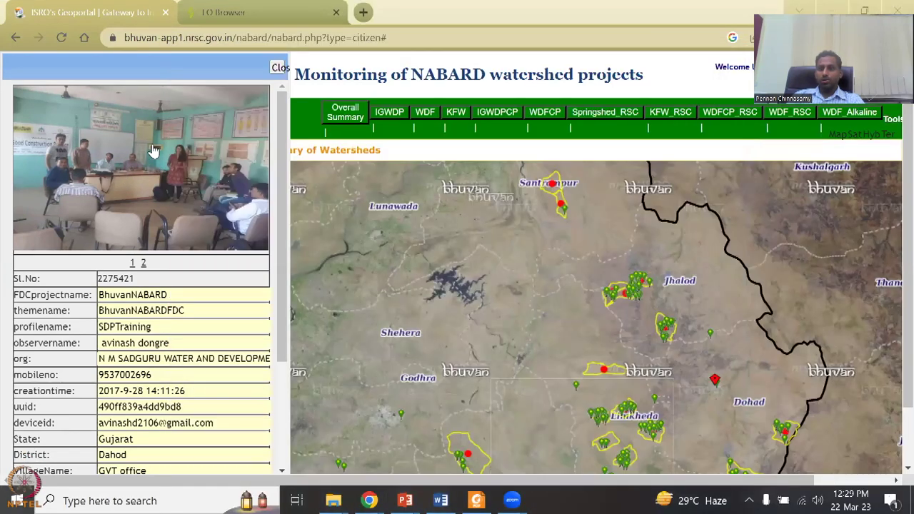
{"action": "left_click", "coordinate": [133, 149]}
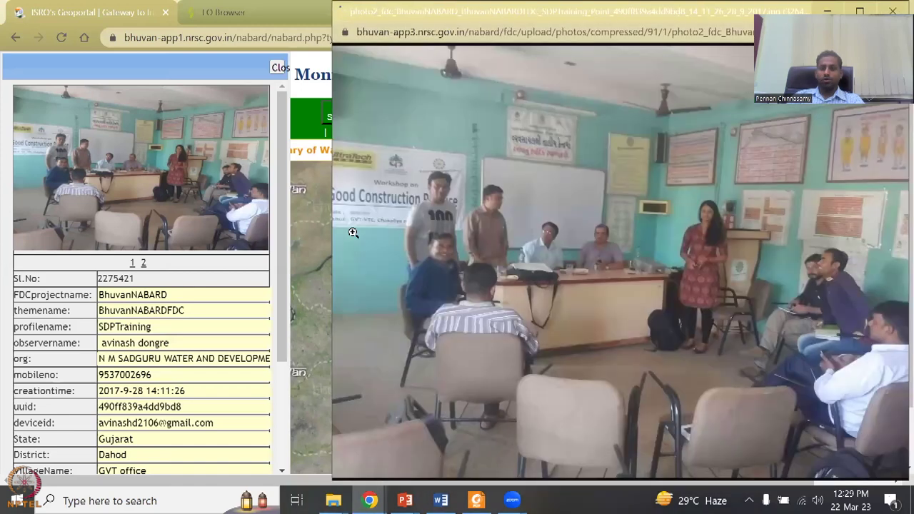
{"action": "left_click", "coordinate": [359, 197]}
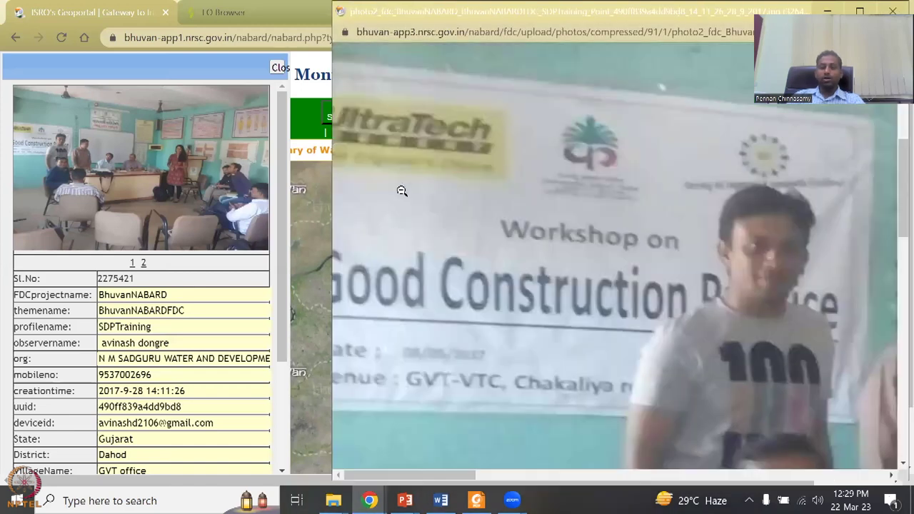
{"action": "left_click", "coordinate": [402, 190]}
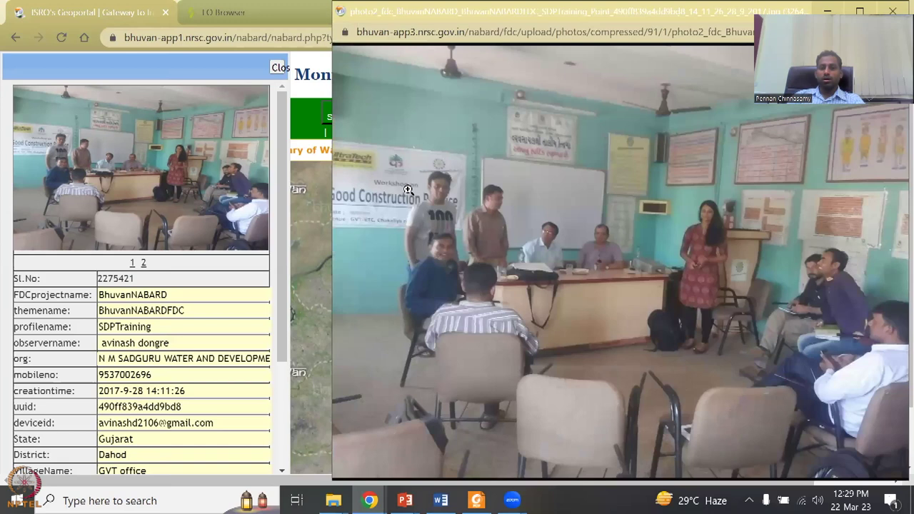
{"action": "left_click", "coordinate": [538, 130]}
{"action": "left_click", "coordinate": [585, 274]}
{"action": "left_click", "coordinate": [812, 167]}
{"action": "left_click", "coordinate": [812, 167]}
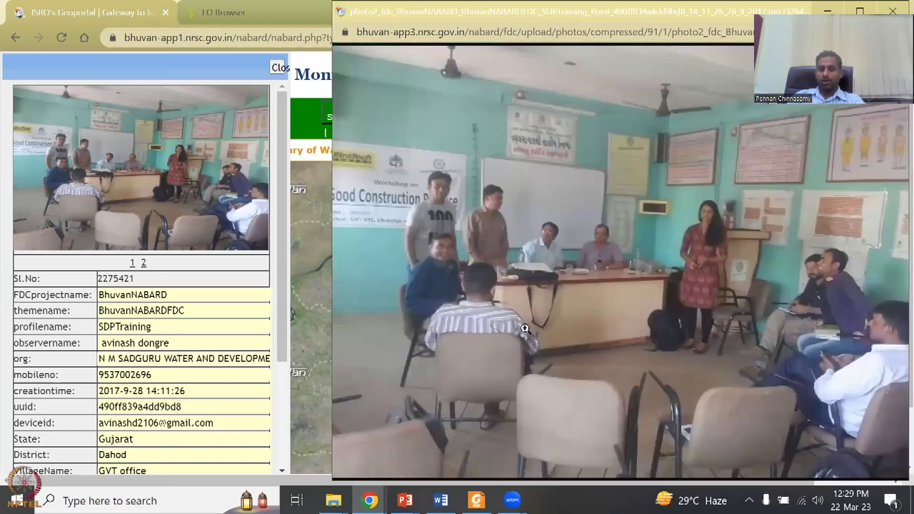
{"action": "left_click_drag", "start_coordinate": [607, 15], "coordinate": [367, 32]}
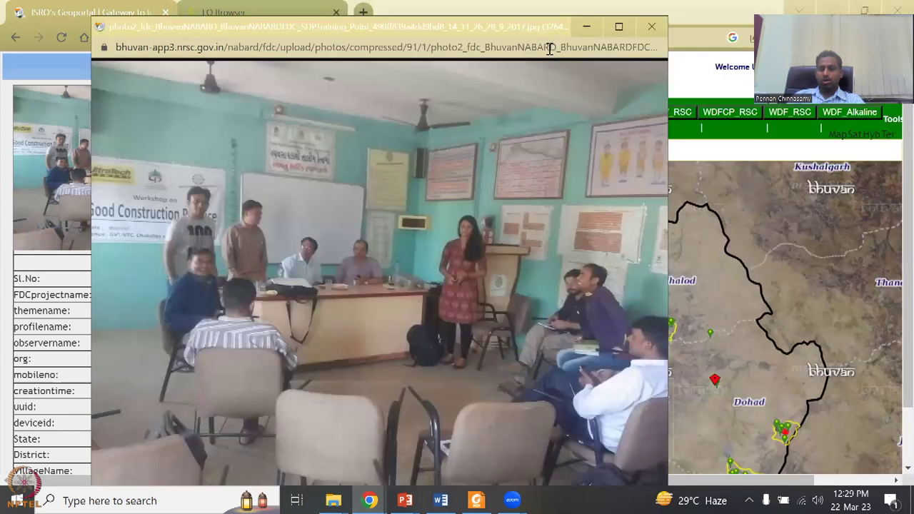
{"action": "key", "text": "ctrl+w"}
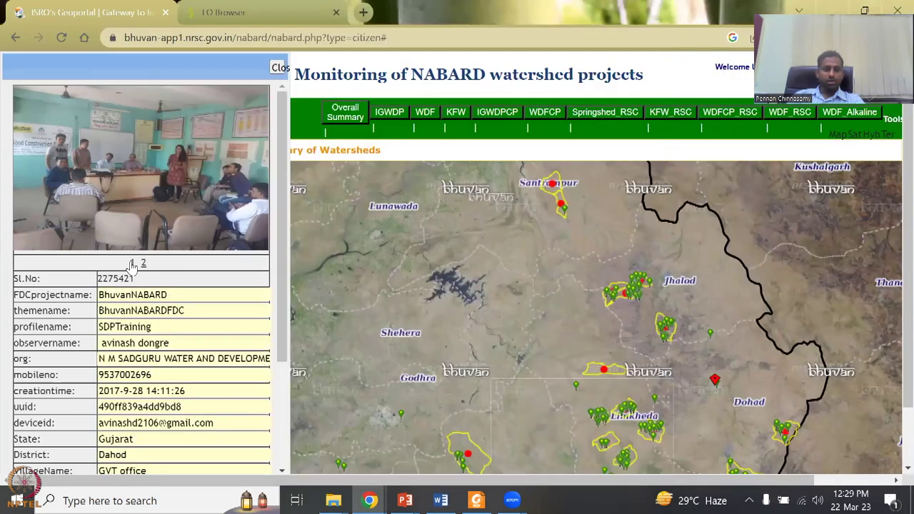
{"action": "left_click", "coordinate": [63, 94]}
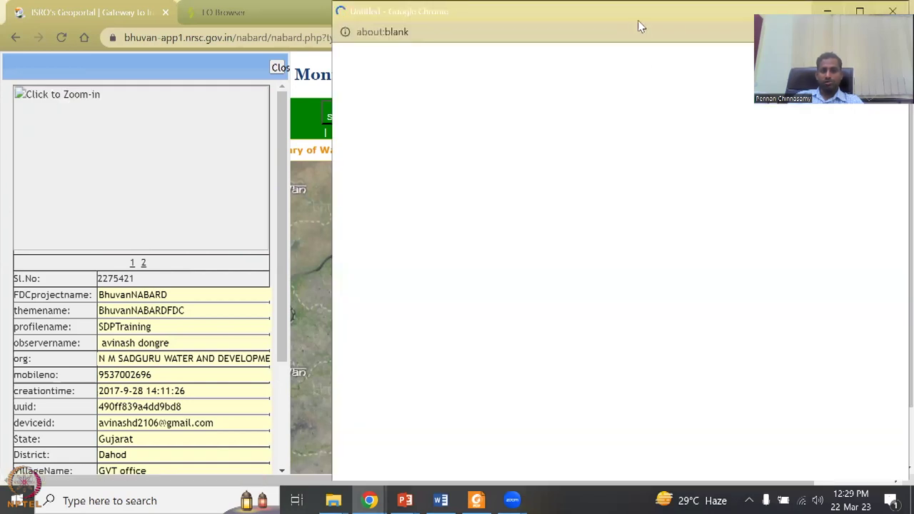
{"action": "left_click_drag", "start_coordinate": [620, 18], "coordinate": [471, 18]}
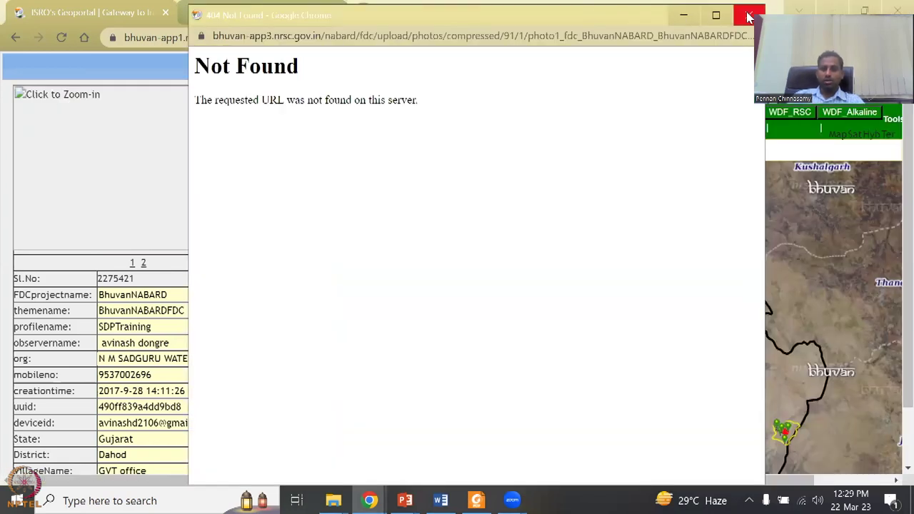
{"action": "key", "text": "ctrl+w"}
{"action": "scroll", "coordinate": [222, 300], "scroll_direction": "down", "scroll_amount": 3}
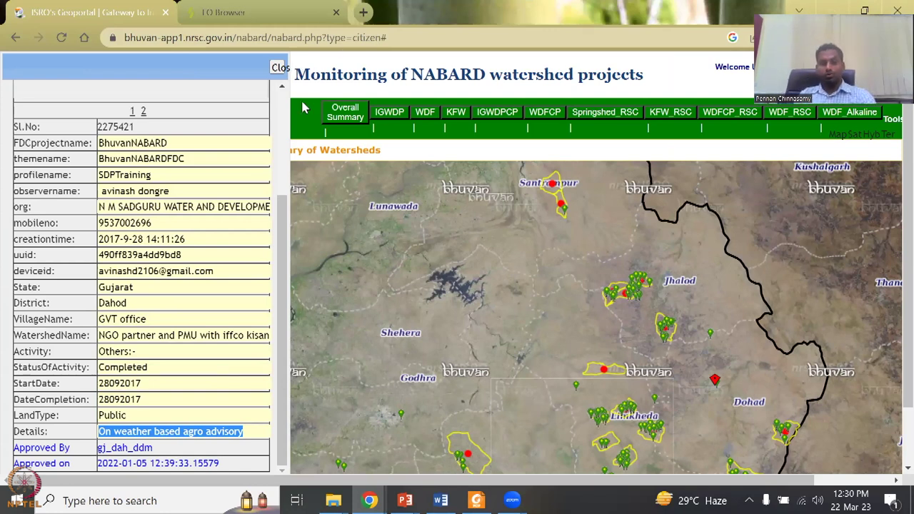
Select the whole organisation value and scroll through the field record panel
{"action": "left_click", "coordinate": [215, 205]}
{"action": "key", "text": "ctrl+a"}
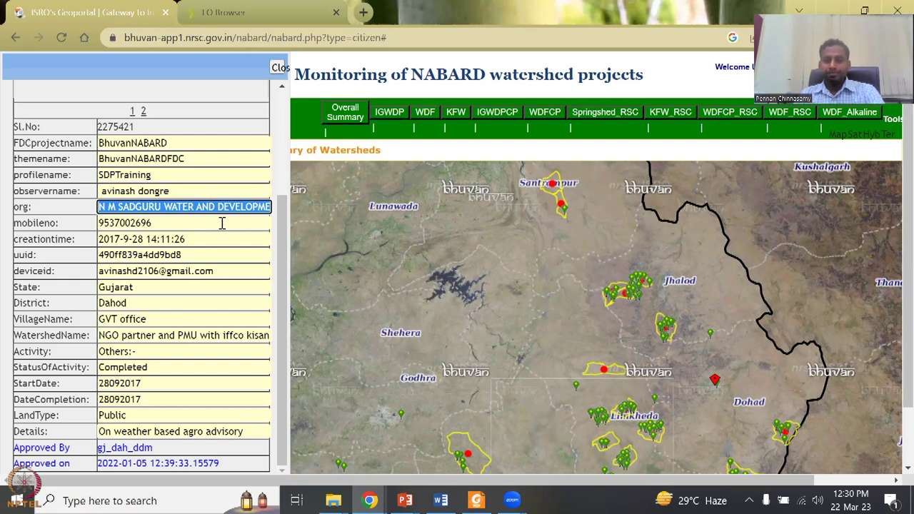
{"action": "scroll", "coordinate": [200, 316], "scroll_direction": "down", "scroll_amount": 2}
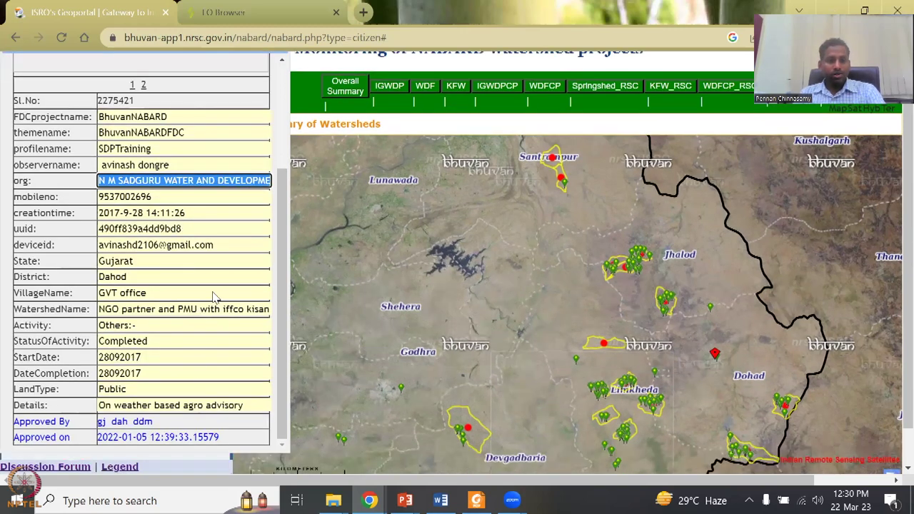
{"action": "scroll", "coordinate": [206, 265], "scroll_direction": "up", "scroll_amount": 2}
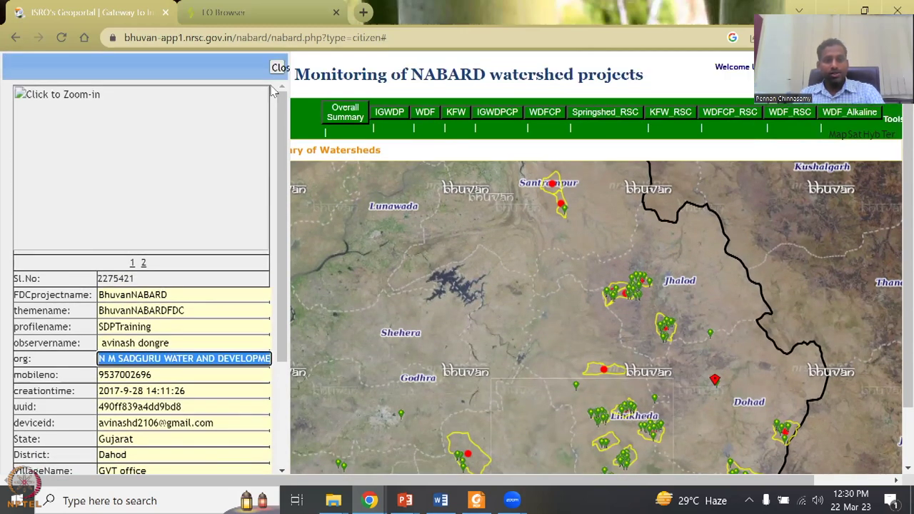
{"action": "scroll", "coordinate": [172, 398], "scroll_direction": "down", "scroll_amount": 1}
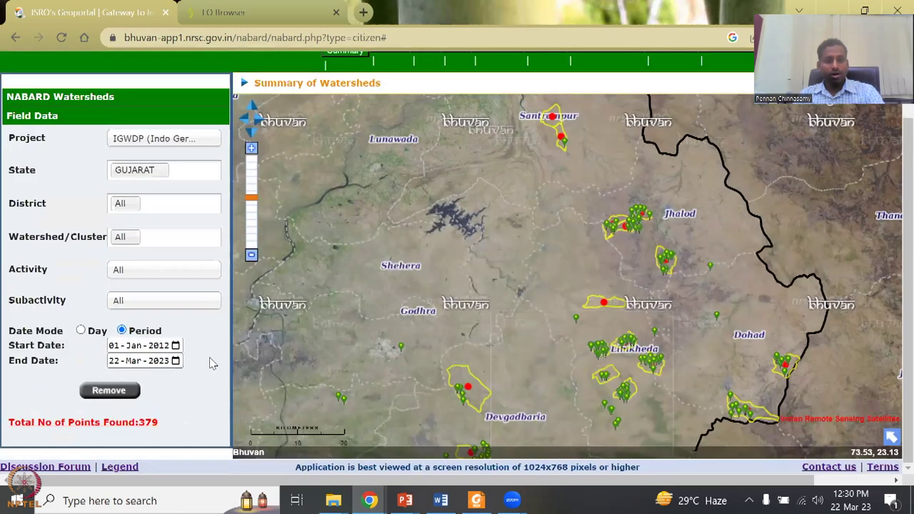
Open the Limadi Agawada record near Dohad; select DateCompletion 31122016 and approval date 2016-08-23
{"action": "left_click", "coordinate": [780, 366]}
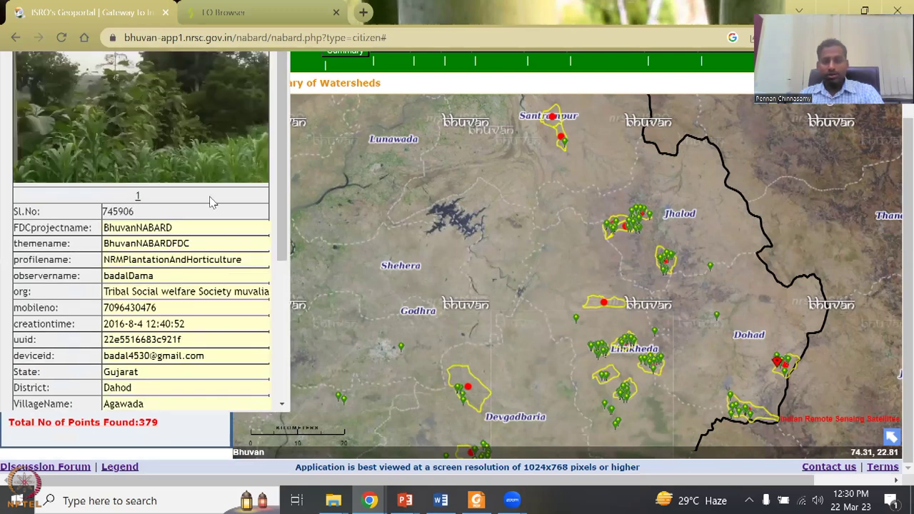
{"action": "scroll", "coordinate": [213, 203], "scroll_direction": "up", "scroll_amount": 1}
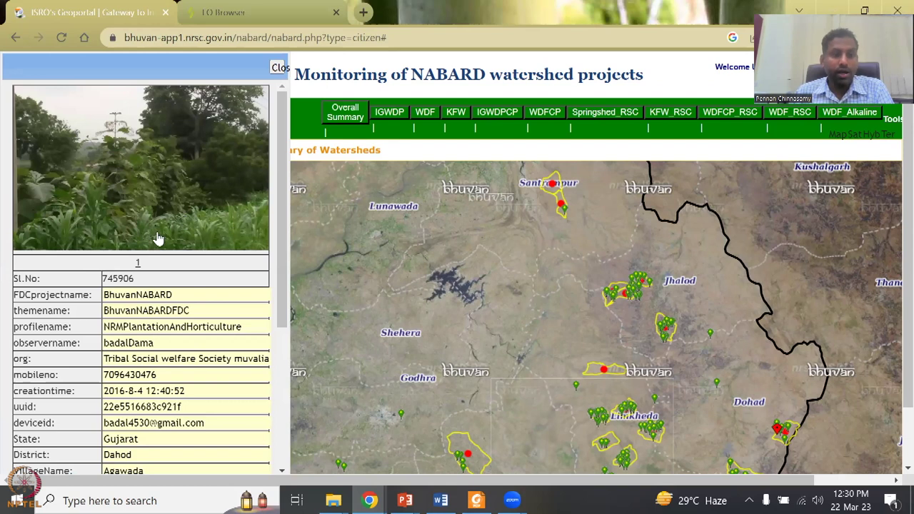
{"action": "scroll", "coordinate": [223, 300], "scroll_direction": "down", "scroll_amount": 3}
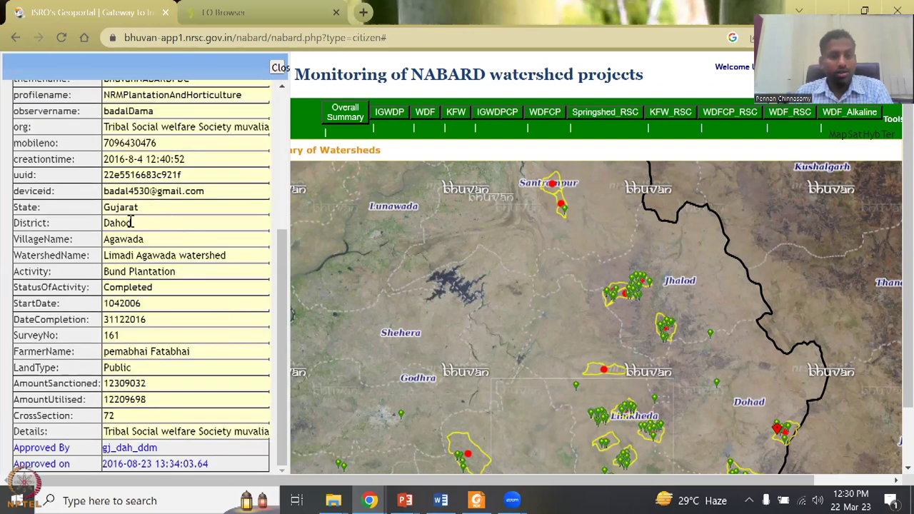
{"action": "scroll", "coordinate": [146, 385], "scroll_direction": "down", "scroll_amount": 2}
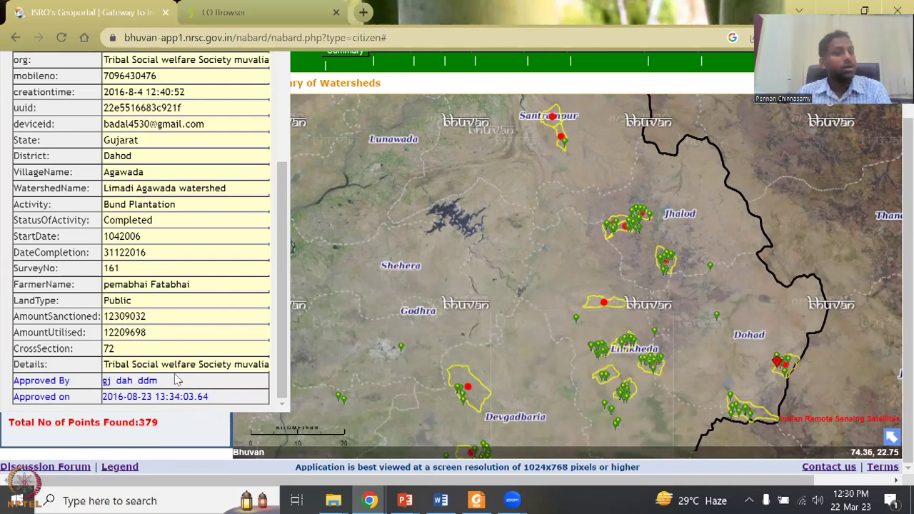
{"action": "double_click", "coordinate": [161, 253]}
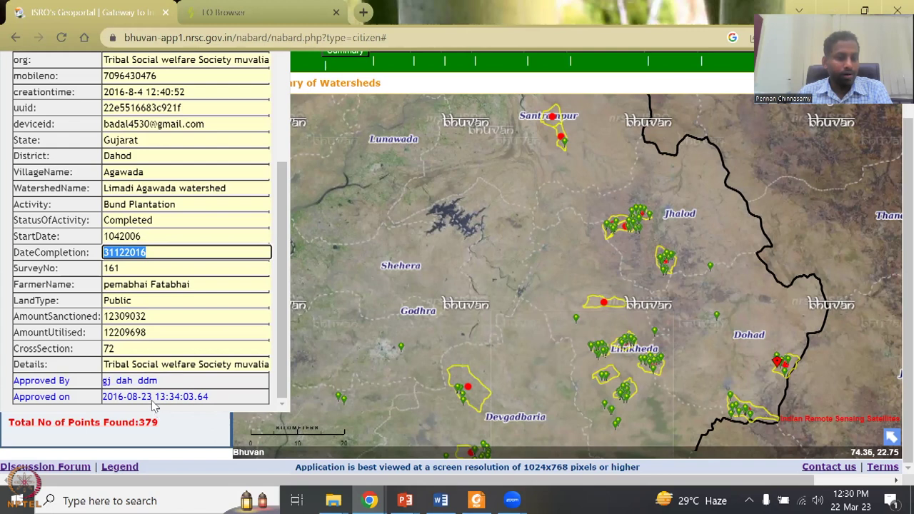
{"action": "left_click_drag", "start_coordinate": [150, 396], "coordinate": [102, 397]}
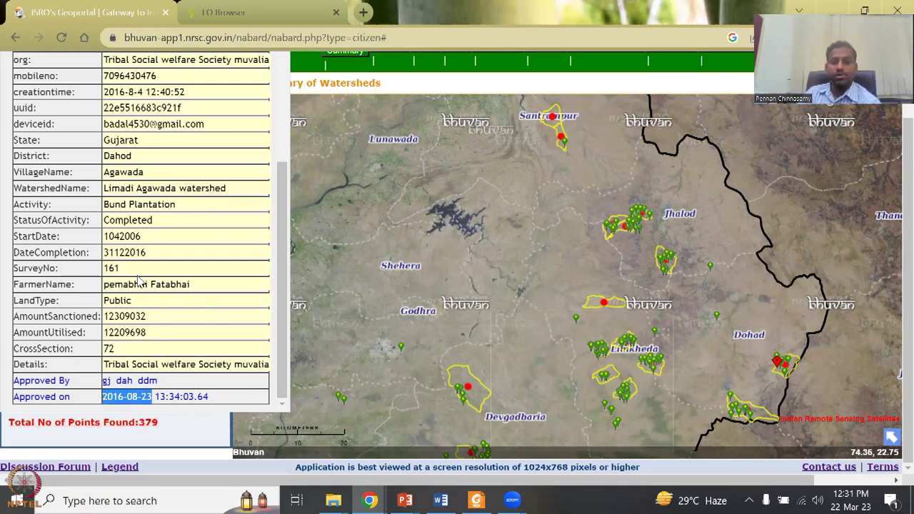
{"action": "left_click", "coordinate": [158, 256]}
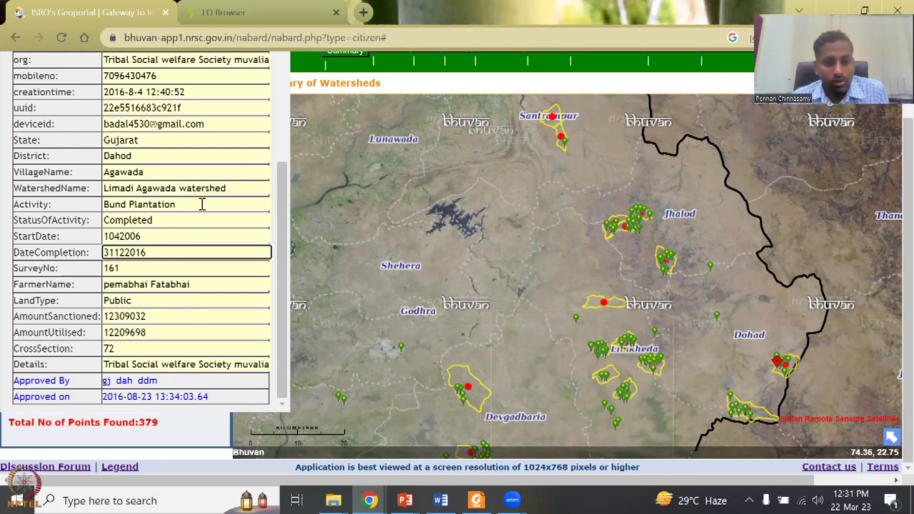
{"action": "scroll", "coordinate": [219, 229], "scroll_direction": "up", "scroll_amount": 5}
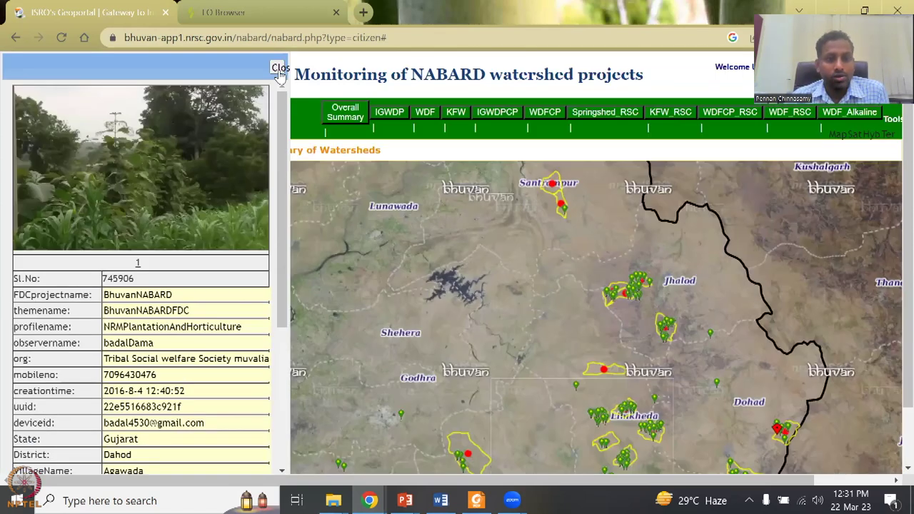
Close the plantation field record and dismiss the Suggestion popup on the Bhuvan NABARD map
{"action": "left_click", "coordinate": [280, 68]}
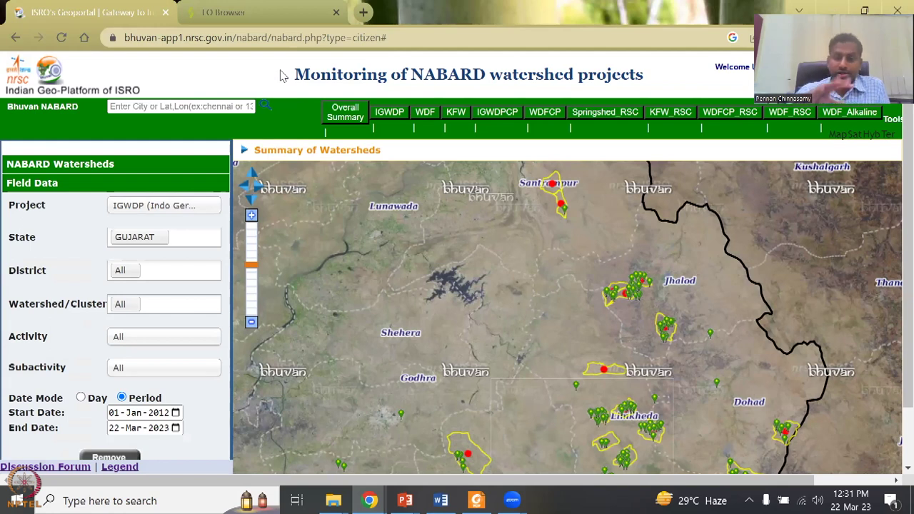
{"action": "left_click", "coordinate": [409, 227]}
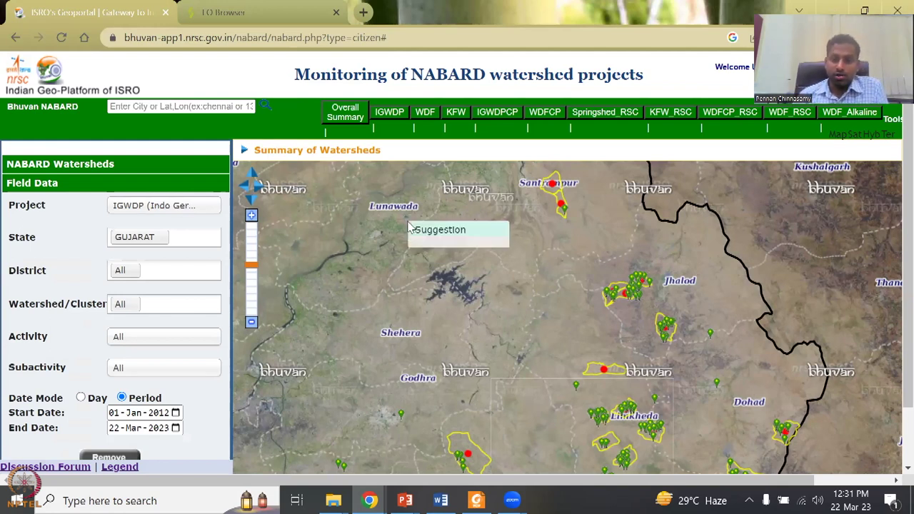
{"action": "left_click", "coordinate": [474, 228]}
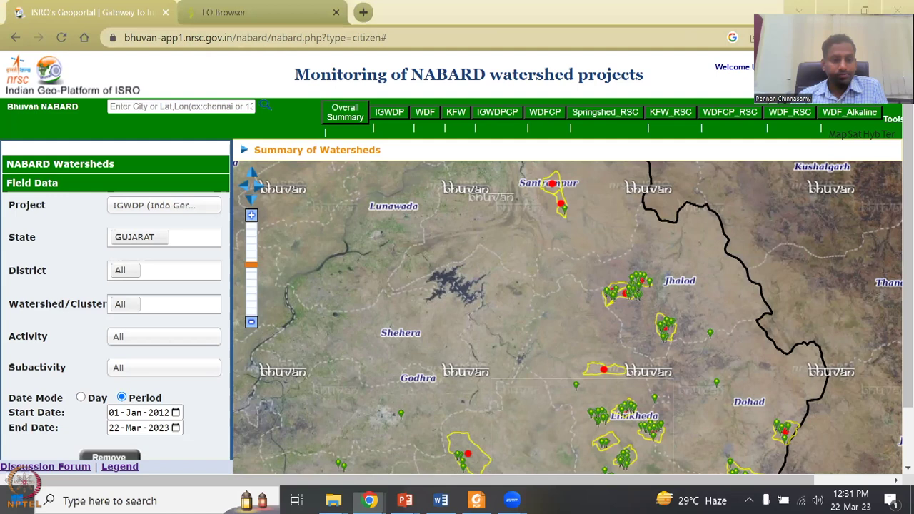
Launch a blank Word document by searching 'word', then return to the Bhuvan NABARD map
{"action": "key", "text": "super"}
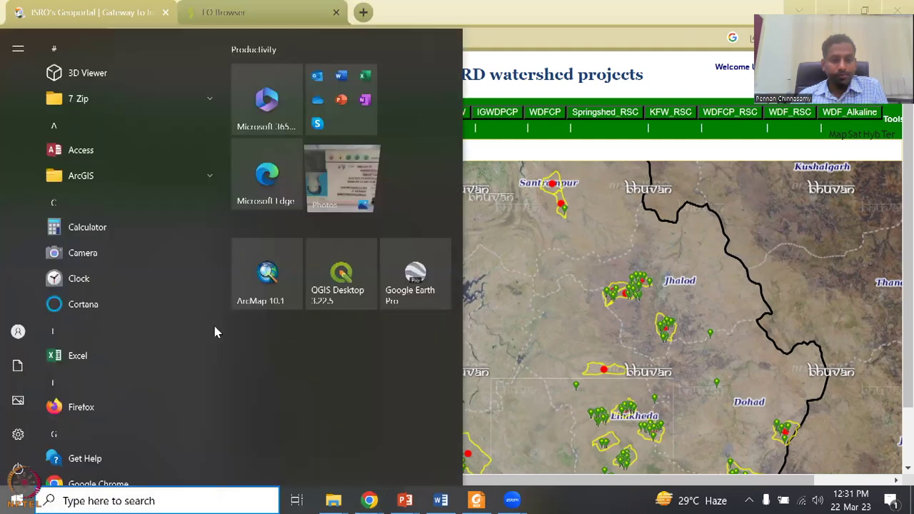
{"action": "key", "text": "Escape"}
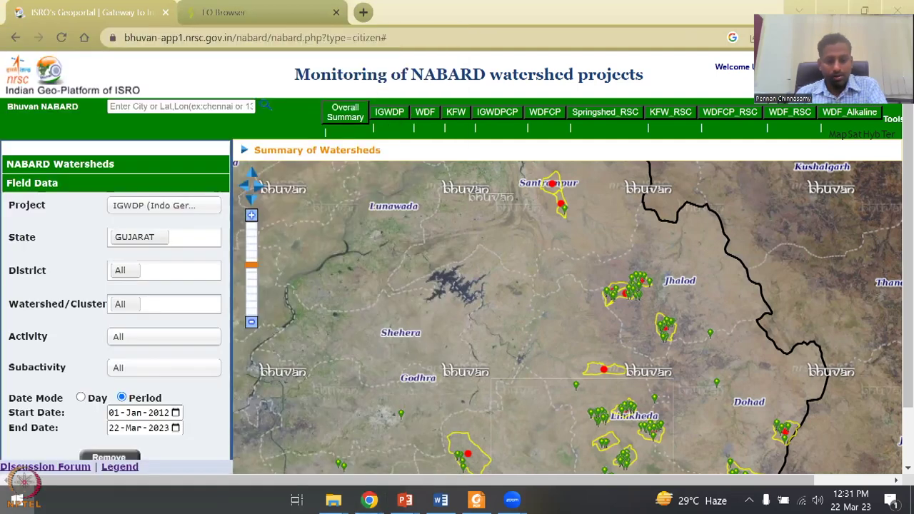
{"action": "key", "text": "super"}
{"action": "type", "text": "word"}
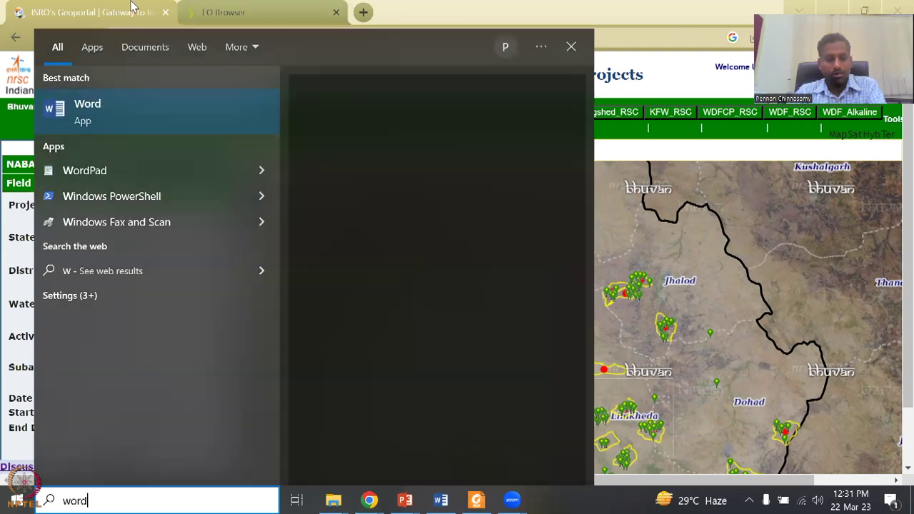
{"action": "left_click", "coordinate": [129, 120]}
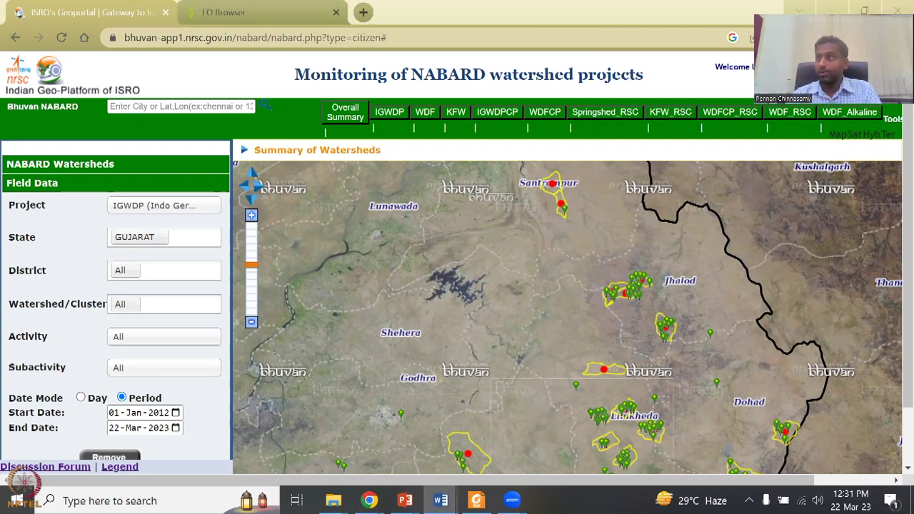
{"action": "left_click", "coordinate": [82, 8]}
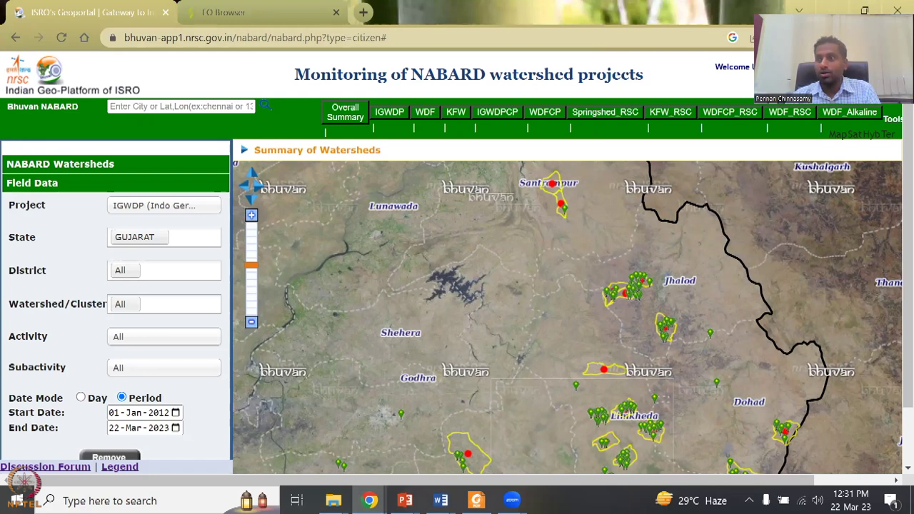
{"action": "key", "text": "alt+Tab"}
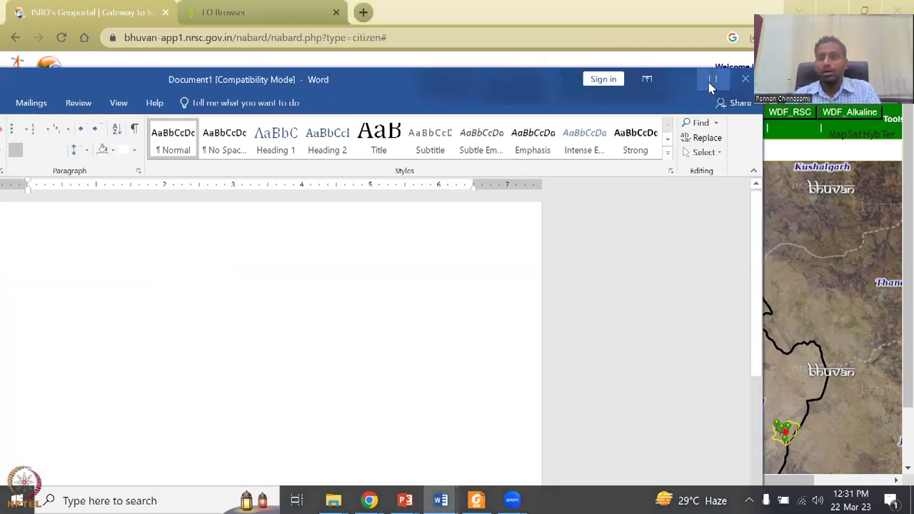
Maximize Word and paste the map screenshot into Document1 as a picture
{"action": "left_click", "coordinate": [708, 82]}
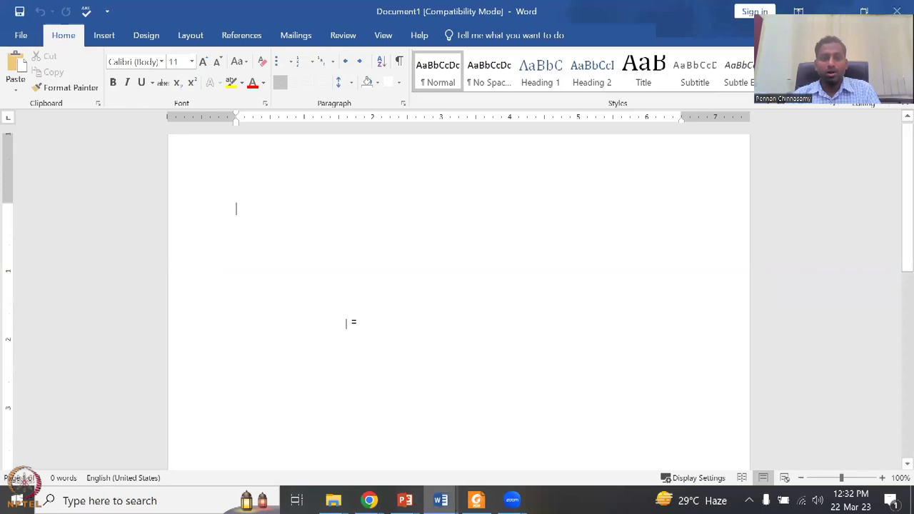
{"action": "right_click", "coordinate": [349, 323]}
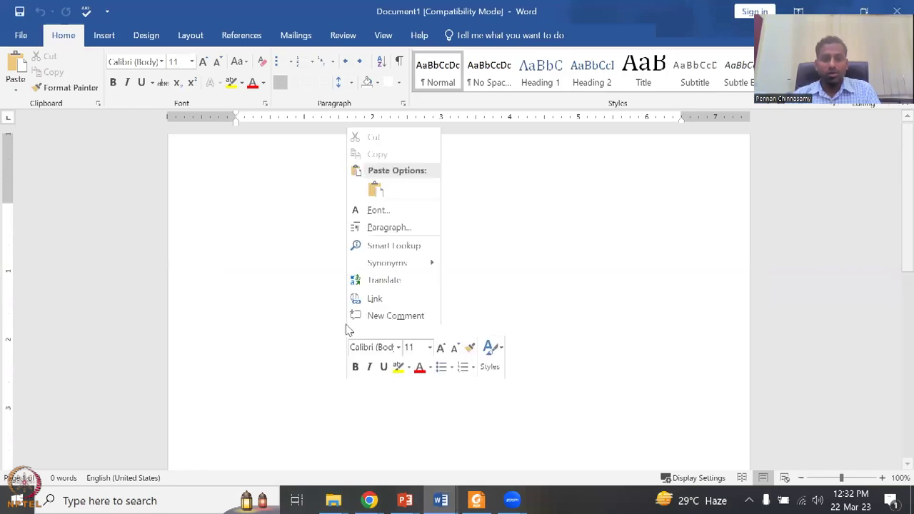
{"action": "left_click", "coordinate": [376, 189]}
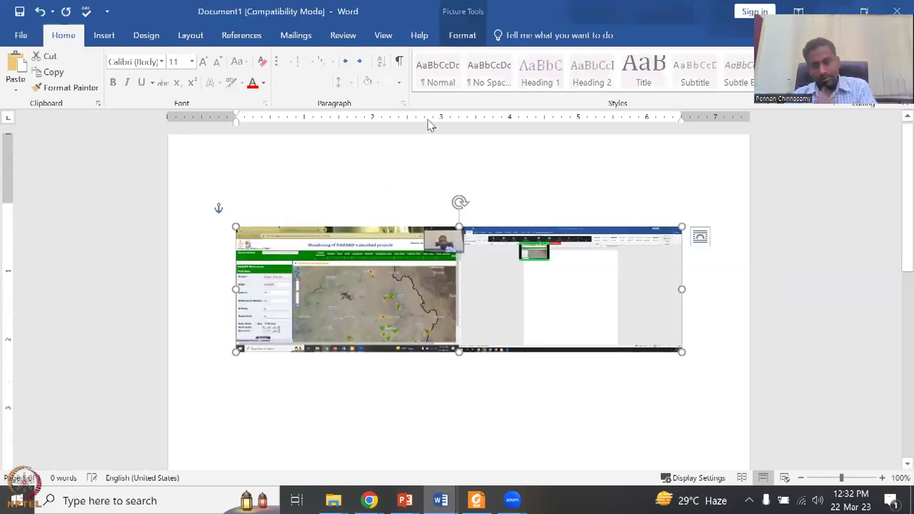
Try cropping the pasted picture from Picture Tools Format, then leave crop mode
{"action": "left_click", "coordinate": [461, 37]}
{"action": "left_click", "coordinate": [771, 71]}
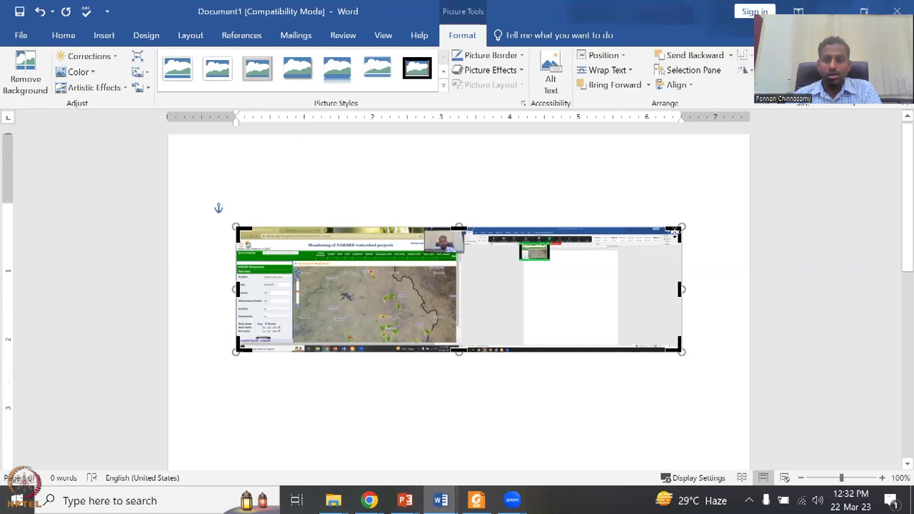
{"action": "left_click_drag", "start_coordinate": [674, 233], "coordinate": [567, 233]}
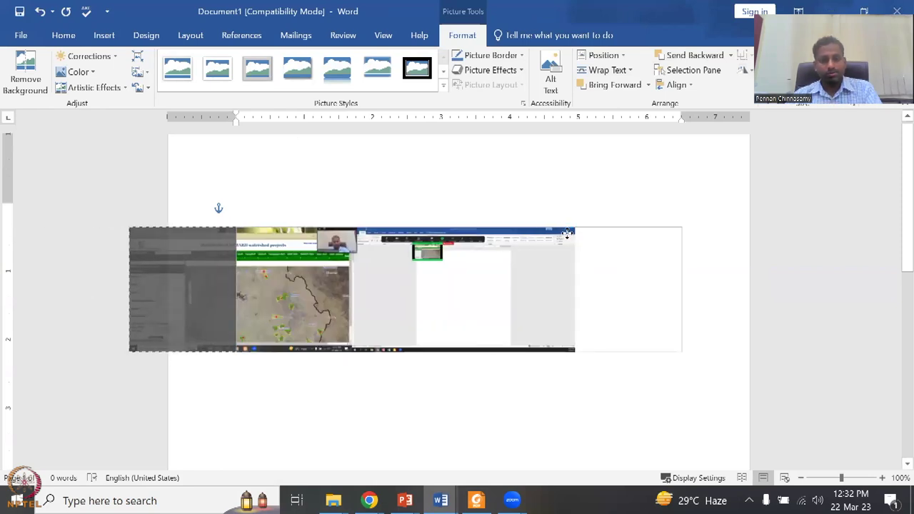
{"action": "key", "text": "Escape"}
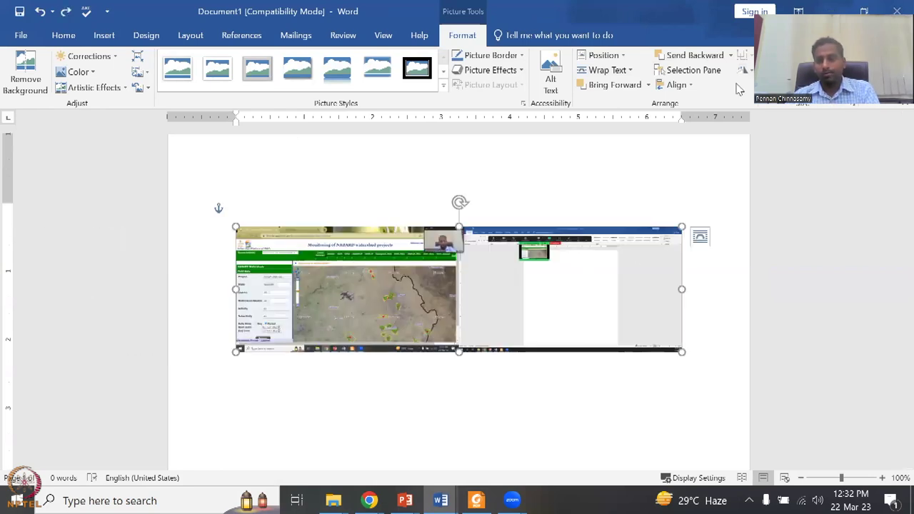
Crop the screenshot's right side, top and left panel away, leaving just the map
{"action": "left_click", "coordinate": [771, 77]}
{"action": "left_click_drag", "start_coordinate": [682, 289], "coordinate": [455, 304]}
{"action": "mouse_move", "coordinate": [336, 229]}
{"action": "left_mouse_down"}
{"action": "mouse_move", "coordinate": [338, 243]}
{"action": "mouse_move", "coordinate": [334, 229]}
{"action": "left_mouse_up"}
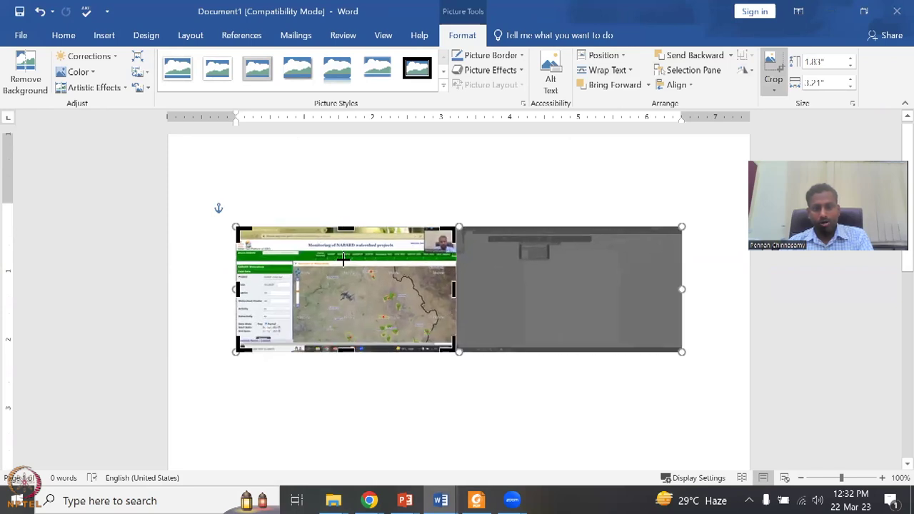
{"action": "left_click_drag", "start_coordinate": [343, 260], "coordinate": [343, 261]}
{"action": "left_click_drag", "start_coordinate": [239, 349], "coordinate": [291, 349]}
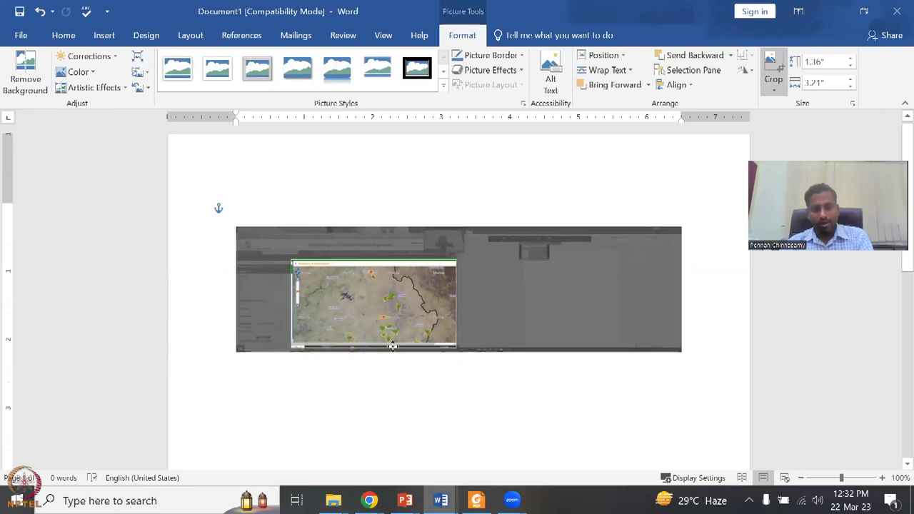
{"action": "left_click", "coordinate": [457, 352]}
Enlarge the cropped map picture on the page to 2.73" by 5.09"
{"action": "left_click_drag", "start_coordinate": [454, 346], "coordinate": [639, 441]}
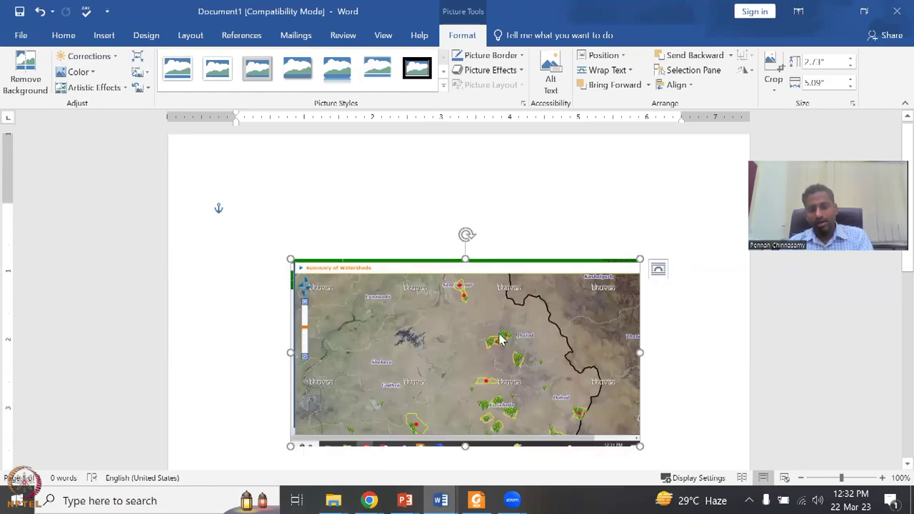
{"action": "right_click", "coordinate": [500, 340]}
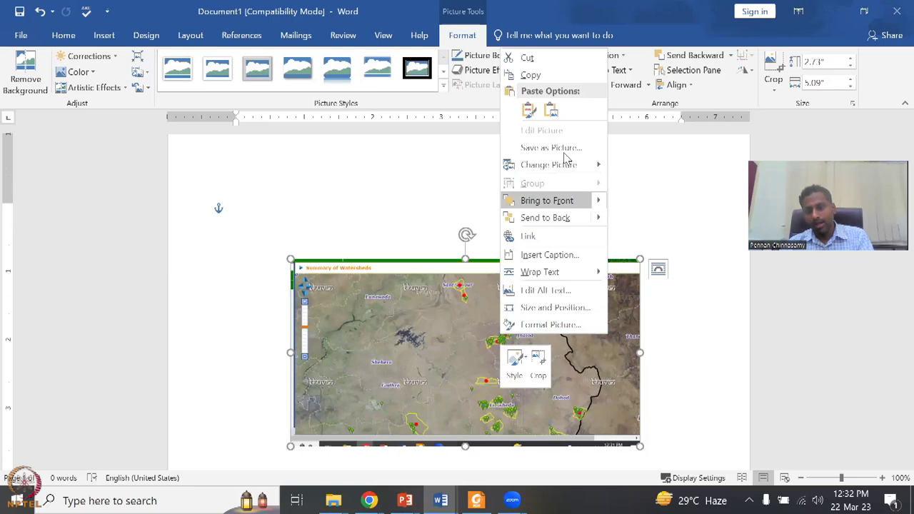
{"action": "left_click", "coordinate": [706, 340]}
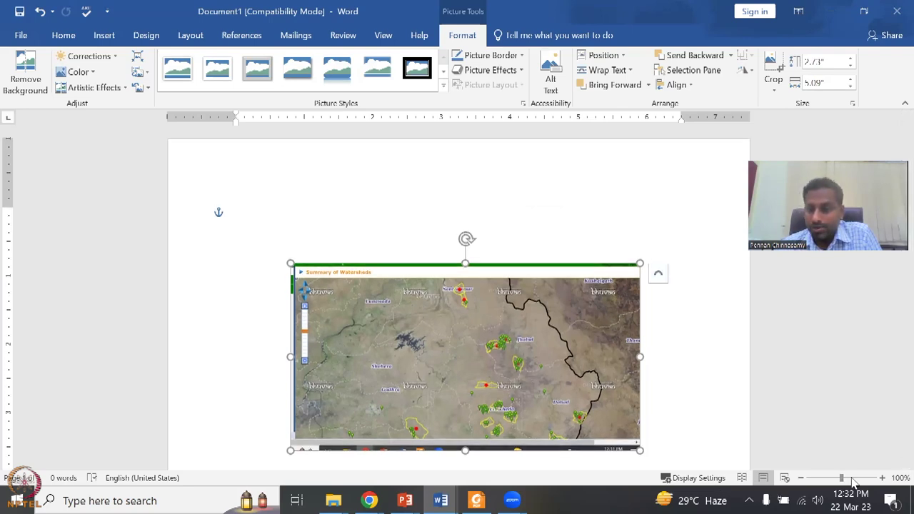
Zoom in on the Word page, then restore Word to a smaller window over the map
{"action": "left_click", "coordinate": [882, 477]}
{"action": "left_click", "coordinate": [882, 477]}
{"action": "left_click", "coordinate": [882, 478]}
{"action": "left_click", "coordinate": [882, 477]}
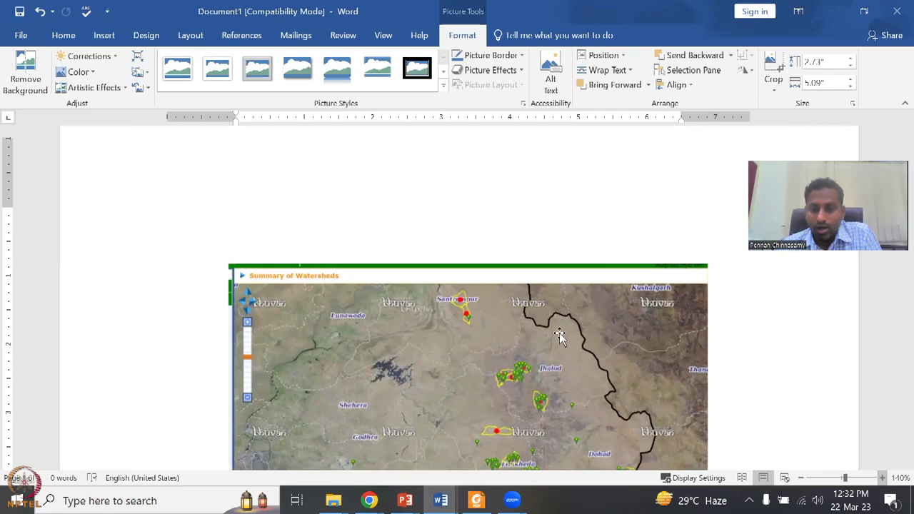
{"action": "left_click", "coordinate": [883, 478]}
{"action": "left_click", "coordinate": [882, 478]}
{"action": "scroll", "coordinate": [596, 250], "scroll_direction": "down", "scroll_amount": 2}
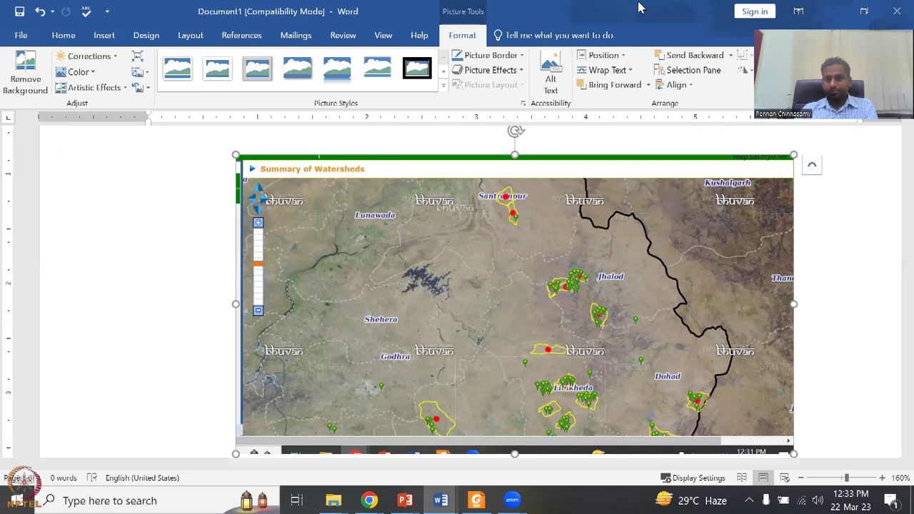
{"action": "double_click", "coordinate": [575, 20]}
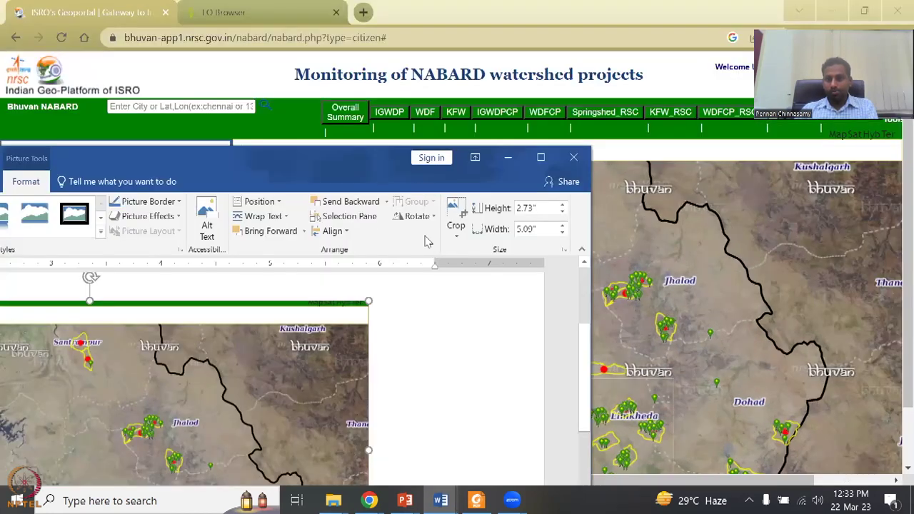
Close Word with Don't Save and scroll through the Bhuvan NABARD field-data panel
{"action": "left_click", "coordinate": [574, 157]}
{"action": "left_click", "coordinate": [460, 284]}
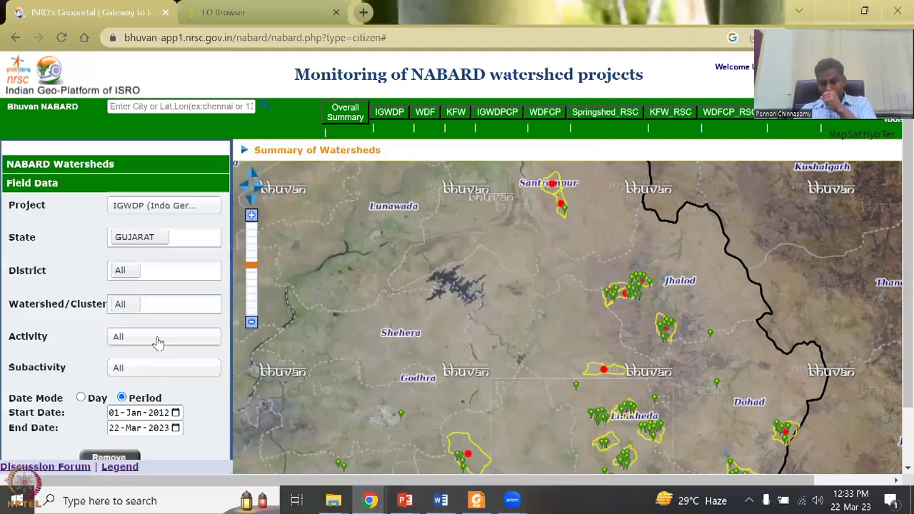
{"action": "scroll", "coordinate": [160, 313], "scroll_direction": "down", "scroll_amount": 1}
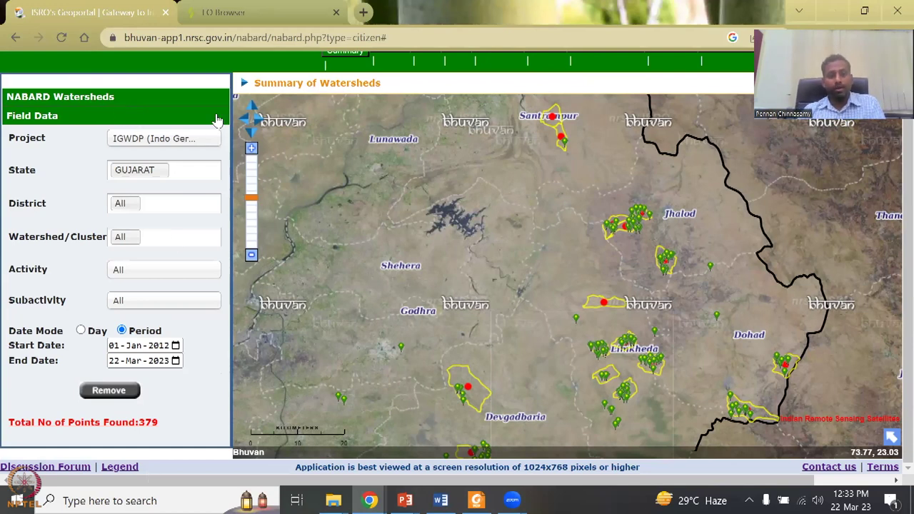
{"action": "scroll", "coordinate": [218, 120], "scroll_direction": "up", "scroll_amount": 1}
{"action": "scroll", "coordinate": [218, 120], "scroll_direction": "down", "scroll_amount": 1}
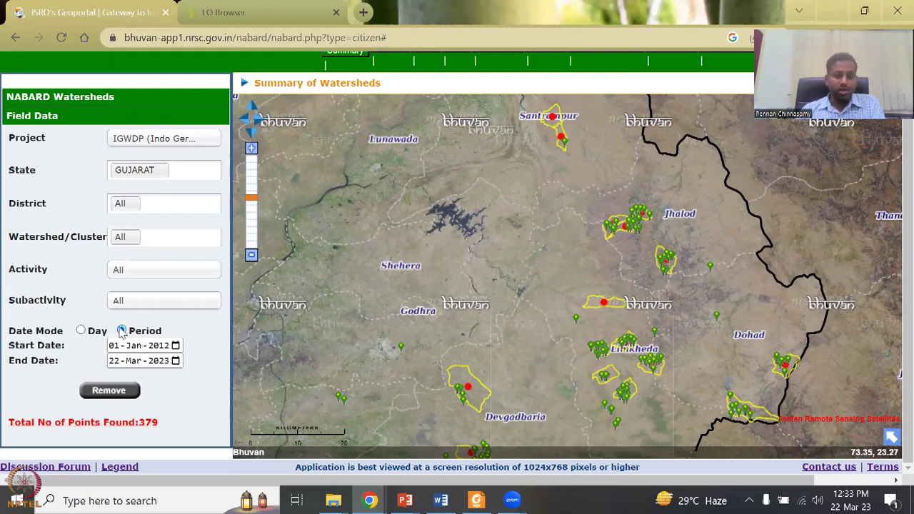
{"action": "scroll", "coordinate": [178, 281], "scroll_direction": "up", "scroll_amount": 3}
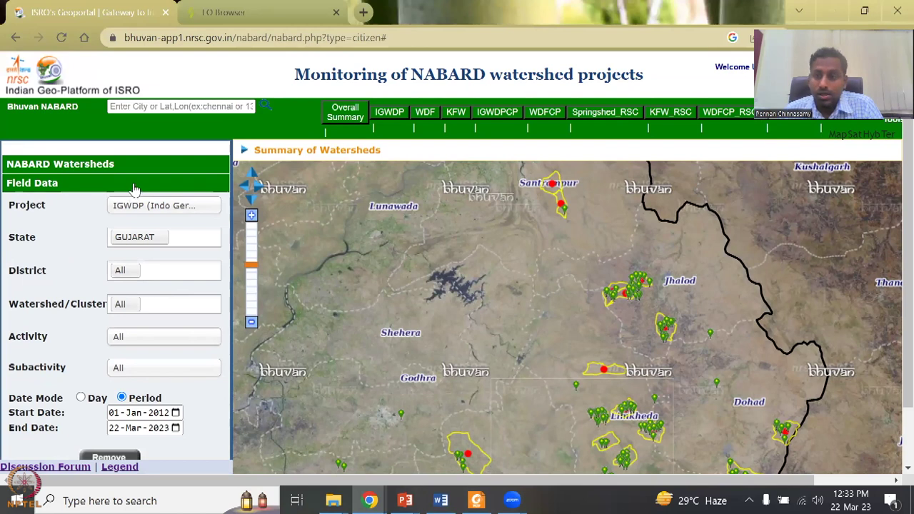
{"action": "scroll", "coordinate": [147, 285], "scroll_direction": "down", "scroll_amount": 1}
Remove the IGWDP Gujarat points and select WDFCP_RSC as the project
{"action": "left_click", "coordinate": [122, 394]}
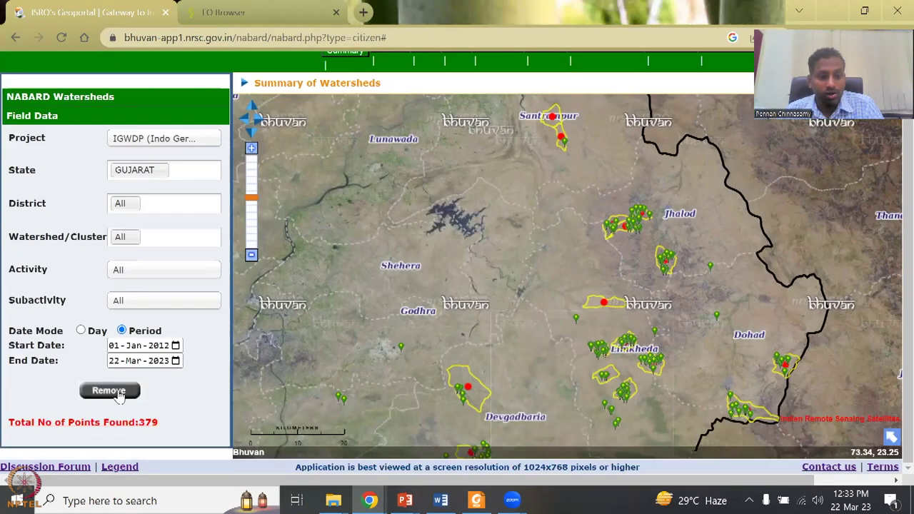
{"action": "left_click", "coordinate": [174, 145]}
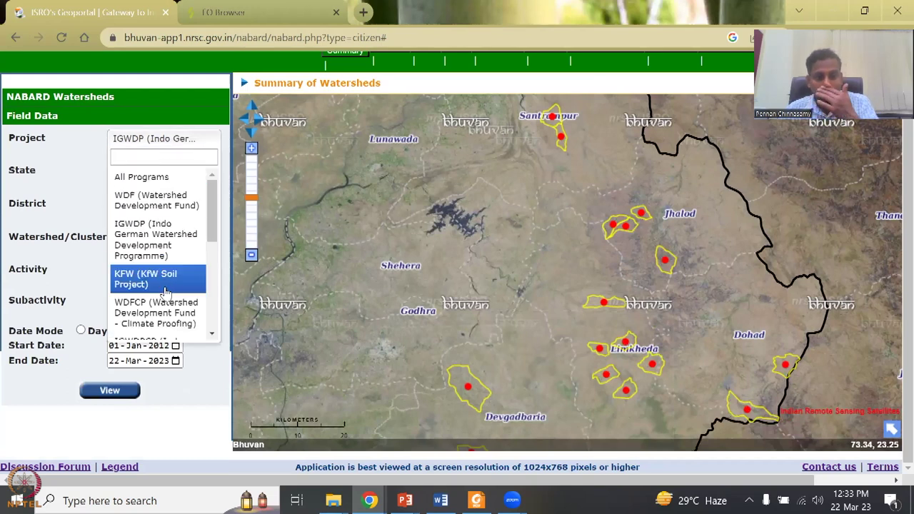
{"action": "scroll", "coordinate": [164, 292], "scroll_direction": "down", "scroll_amount": 3}
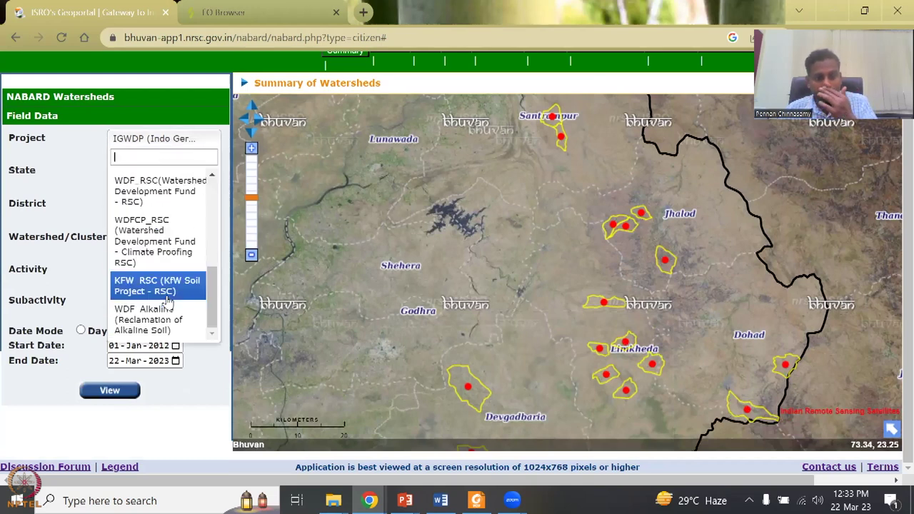
{"action": "left_click", "coordinate": [186, 247]}
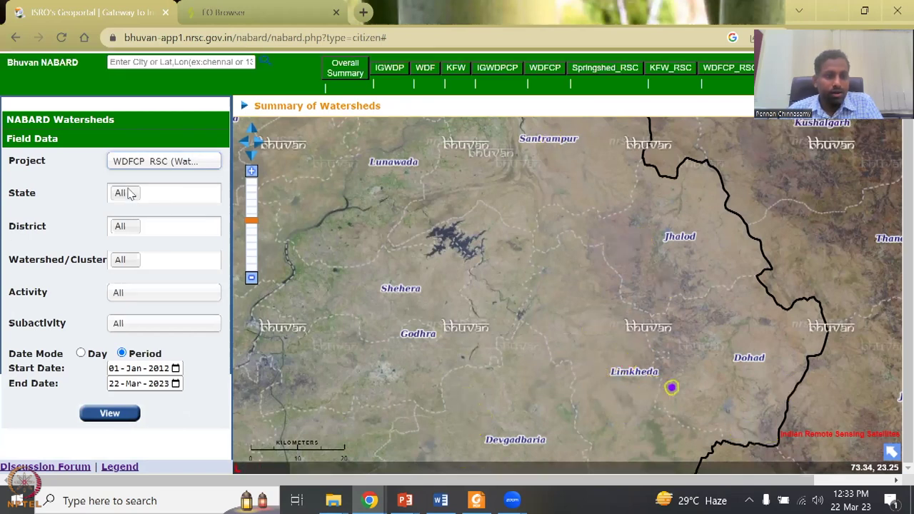
Choose MAHARASHTRA as the state, load the field-data points, and click a marker near Limkheda
{"action": "left_click", "coordinate": [127, 194]}
{"action": "scroll", "coordinate": [151, 350], "scroll_direction": "down", "scroll_amount": 1}
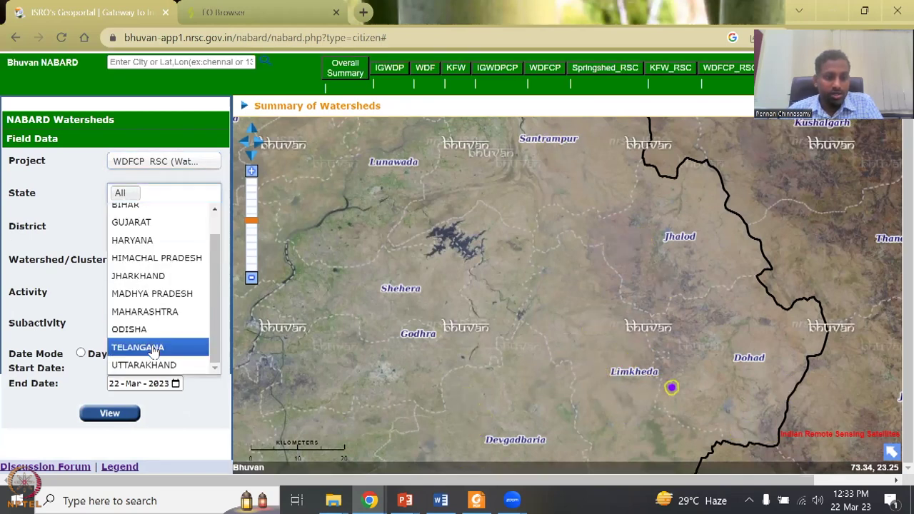
{"action": "left_click", "coordinate": [170, 312]}
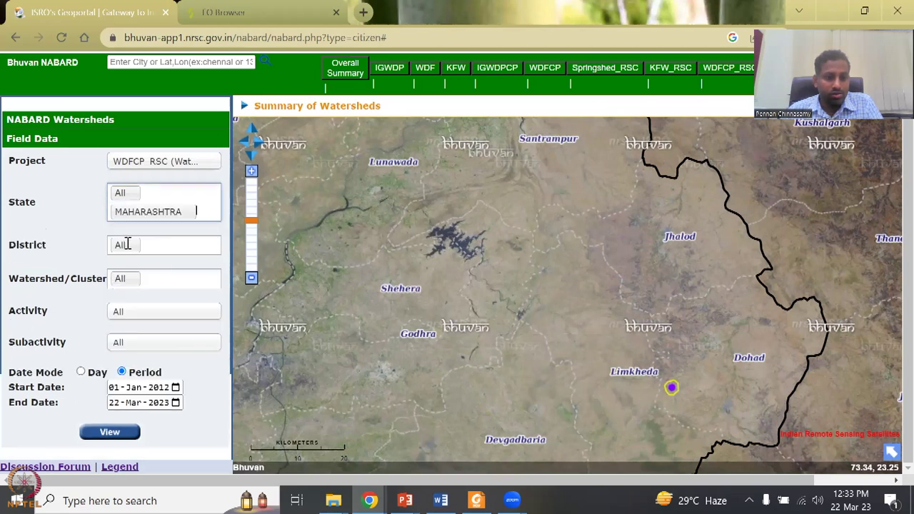
{"action": "left_click", "coordinate": [128, 203]}
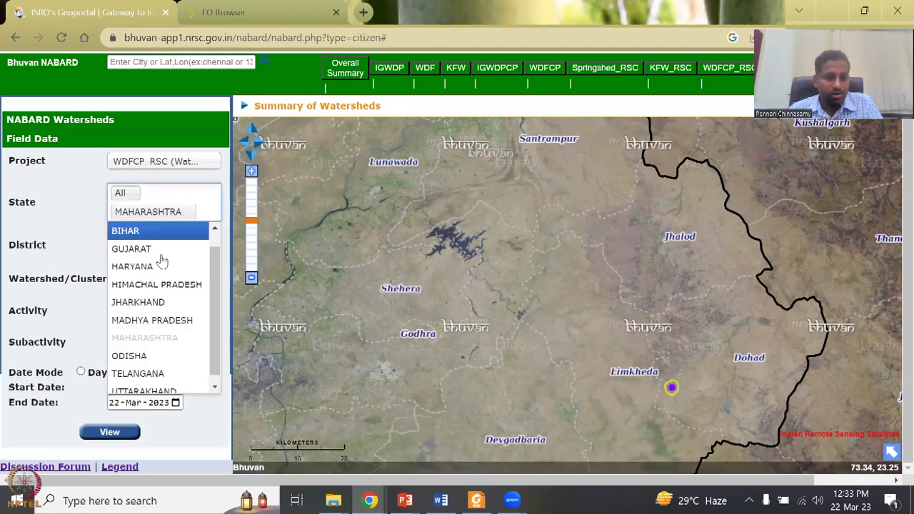
{"action": "left_click", "coordinate": [100, 227]}
{"action": "left_click", "coordinate": [111, 433]}
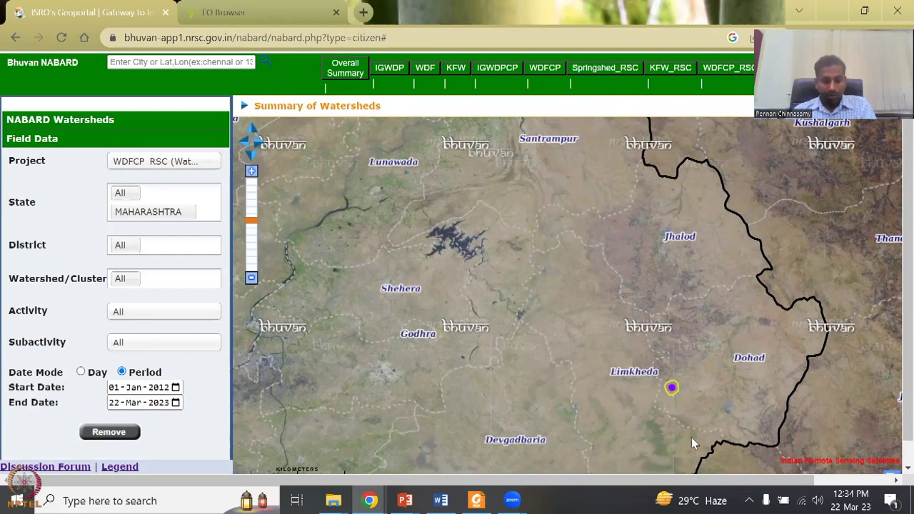
{"action": "left_click", "coordinate": [672, 389]}
Dismiss the Limkheda suggestion, zoom out, and open the green marker's record near Narmada
{"action": "left_click", "coordinate": [736, 348]}
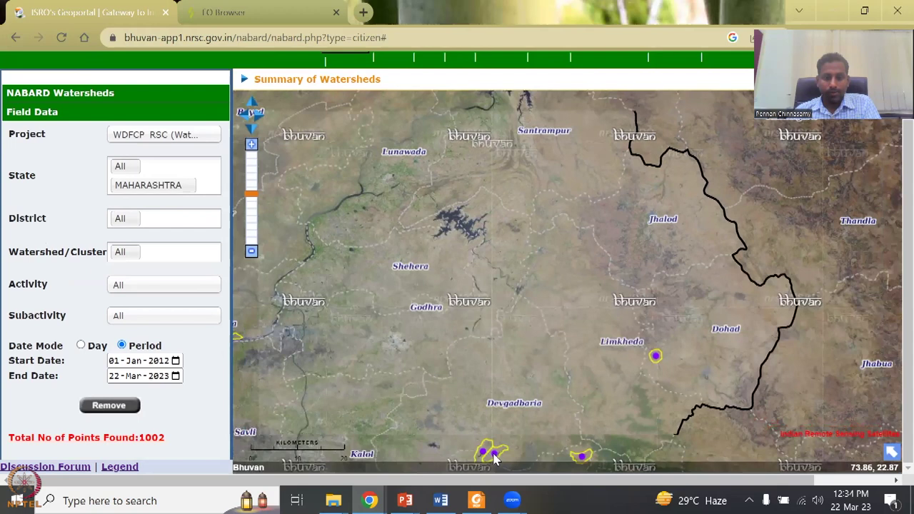
{"action": "scroll", "coordinate": [509, 302], "scroll_direction": "down", "scroll_amount": 3}
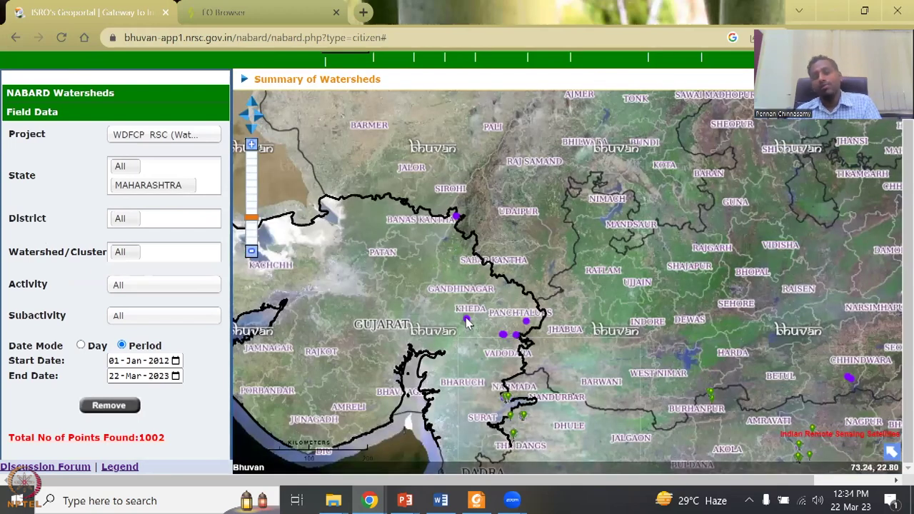
{"action": "left_click", "coordinate": [504, 400]}
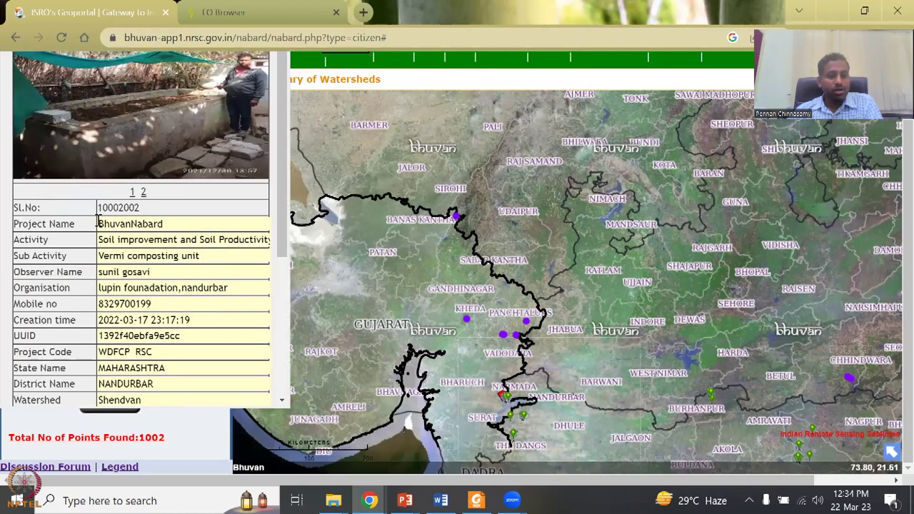
Scroll the vermi composting record's attributes, select district NANDURBAR, then close the popup
{"action": "left_click", "coordinate": [230, 237]}
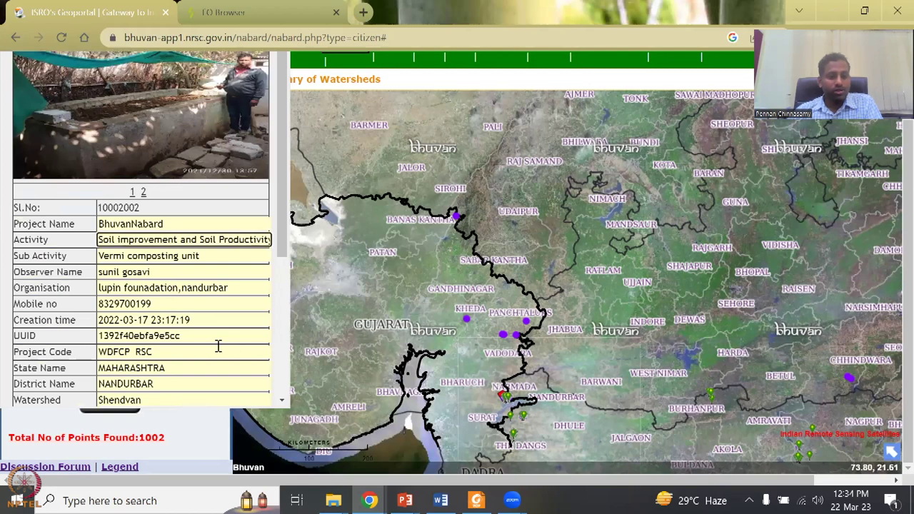
{"action": "scroll", "coordinate": [118, 316], "scroll_direction": "down", "scroll_amount": 2}
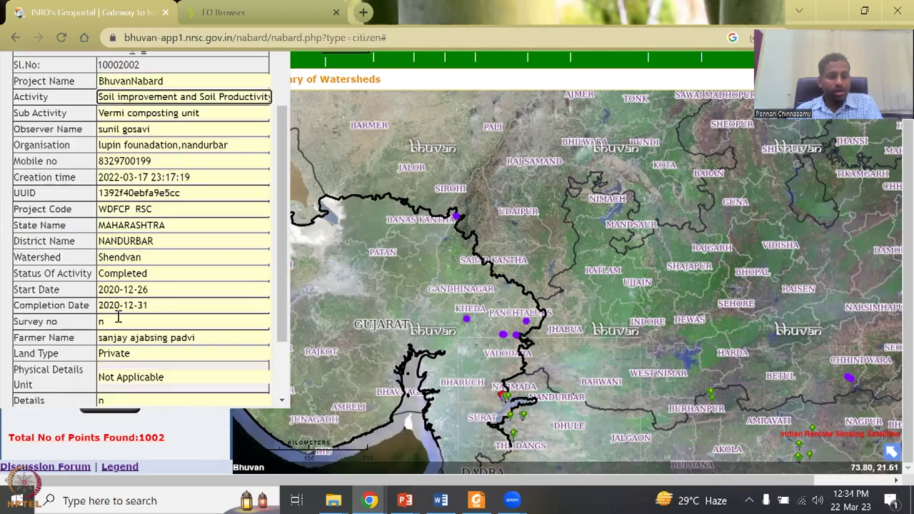
{"action": "double_click", "coordinate": [100, 240]}
{"action": "scroll", "coordinate": [163, 357], "scroll_direction": "down", "scroll_amount": 1}
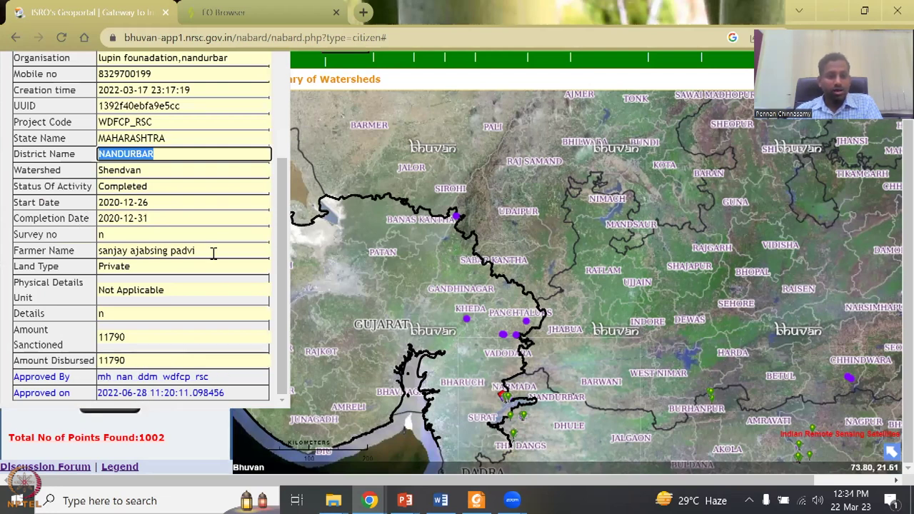
{"action": "scroll", "coordinate": [213, 253], "scroll_direction": "up", "scroll_amount": 3}
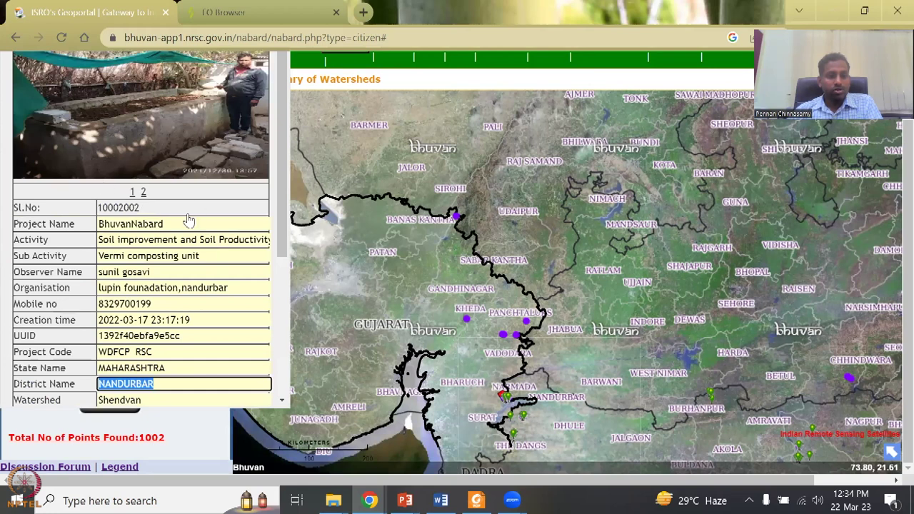
{"action": "scroll", "coordinate": [158, 246], "scroll_direction": "up", "scroll_amount": 1}
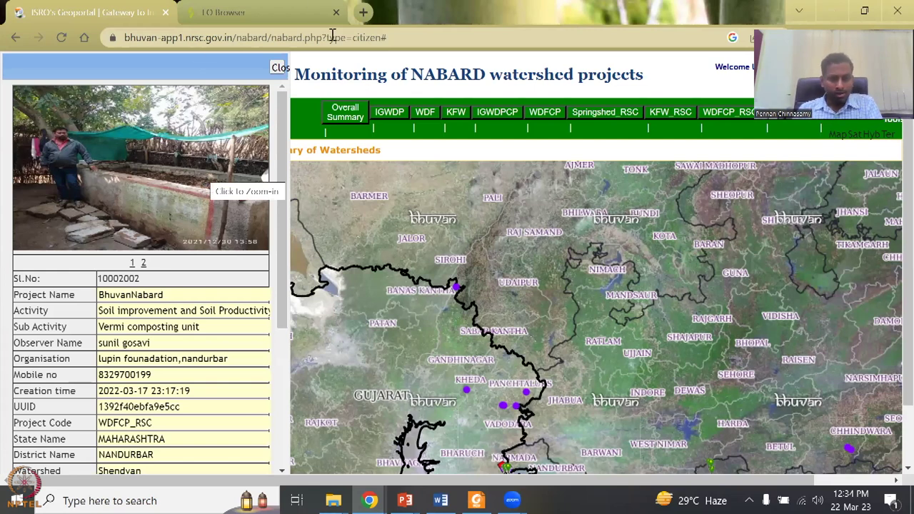
{"action": "left_click", "coordinate": [280, 67]}
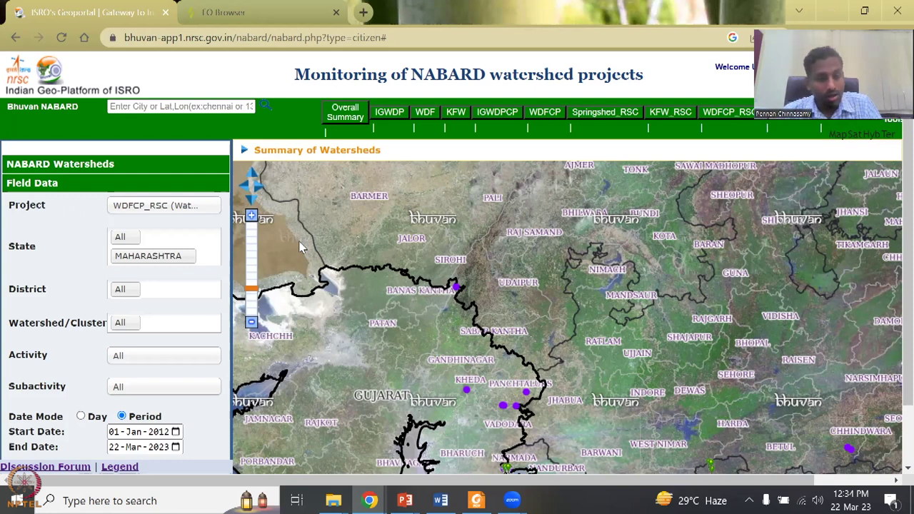
Switch to the EO Browser tab, launch the app via Start Exploring, then close both EO Browser tabs
{"action": "left_click", "coordinate": [268, 8]}
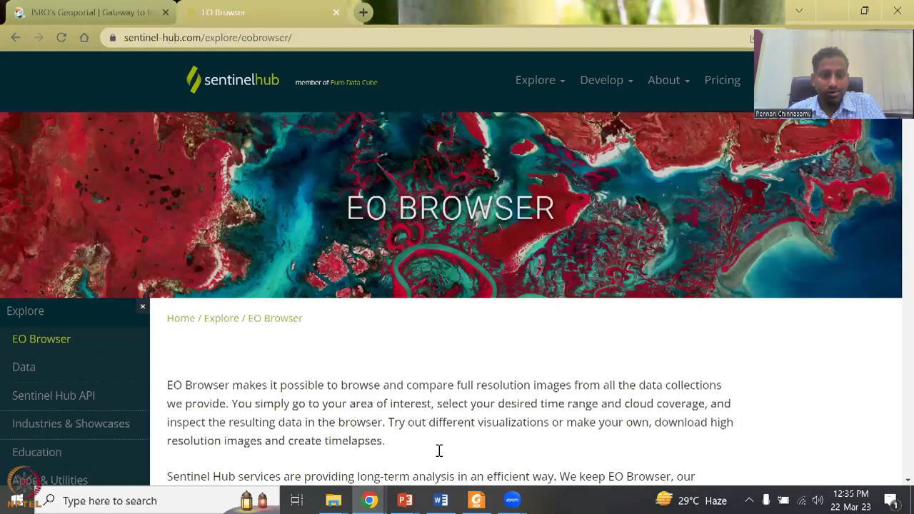
{"action": "scroll", "coordinate": [438, 449], "scroll_direction": "down", "scroll_amount": 5}
{"action": "left_click", "coordinate": [455, 254]}
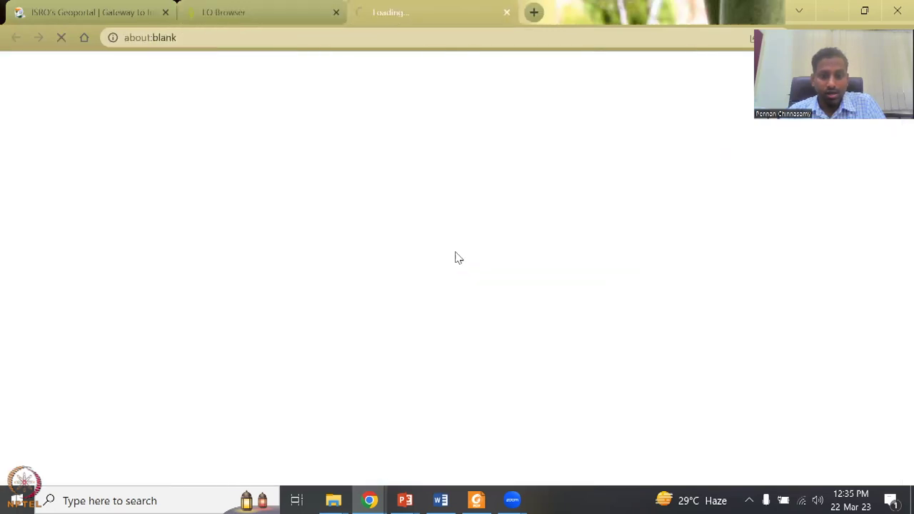
{"action": "left_click", "coordinate": [337, 17]}
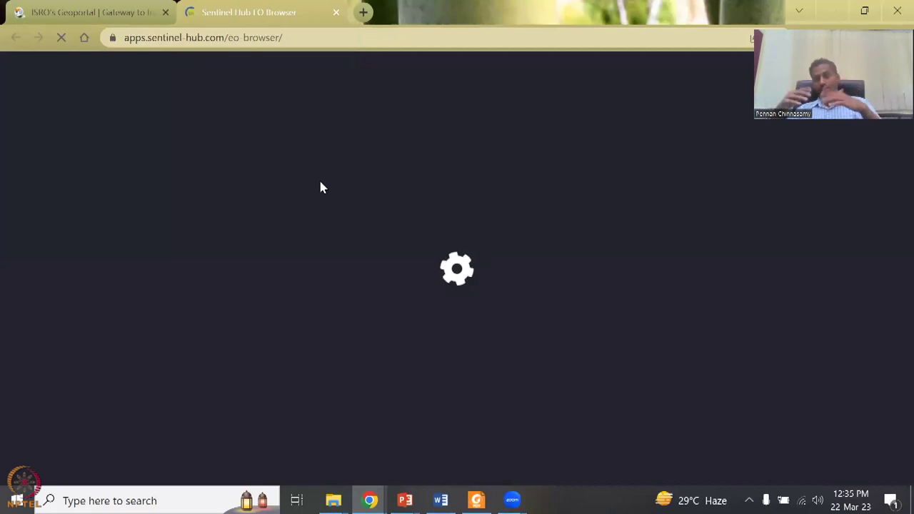
{"action": "left_click", "coordinate": [336, 13]}
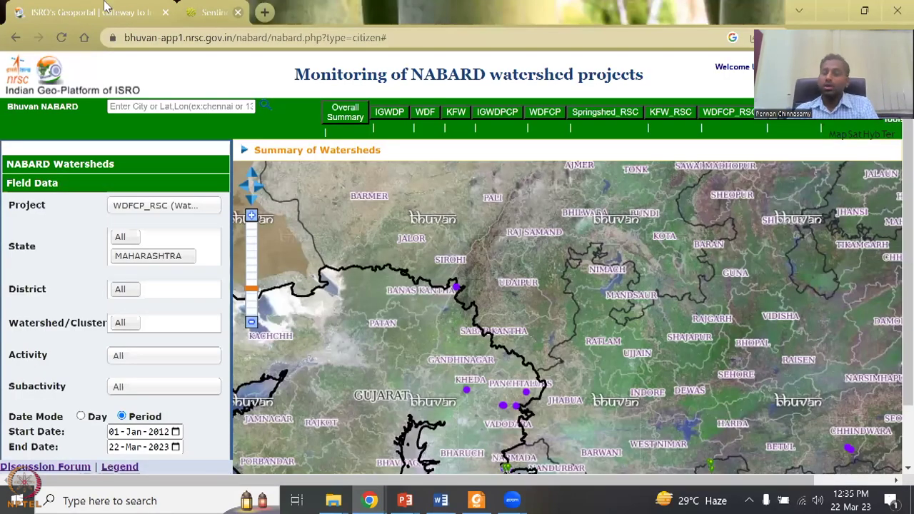